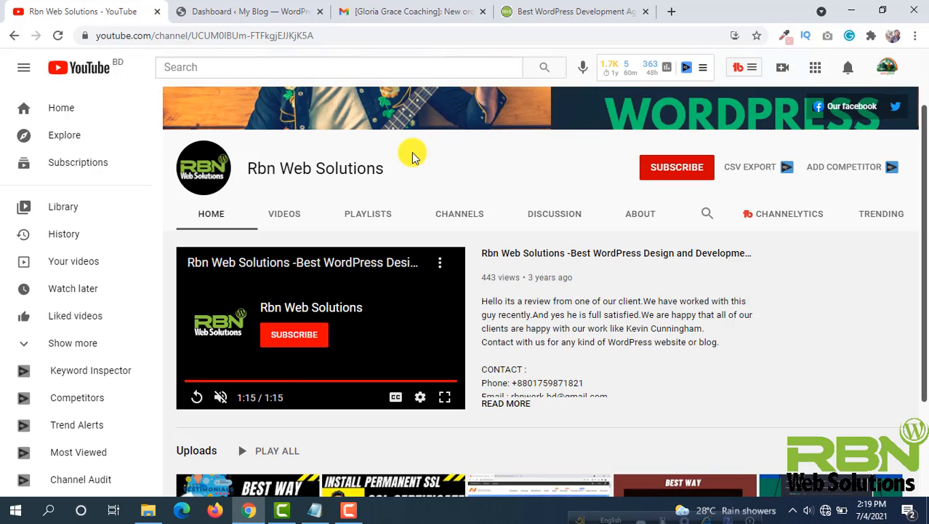
# - Review the new-order email in Gmail and open the Add New Plugins page in the WordPress admin
pyautogui.click(371, 11)
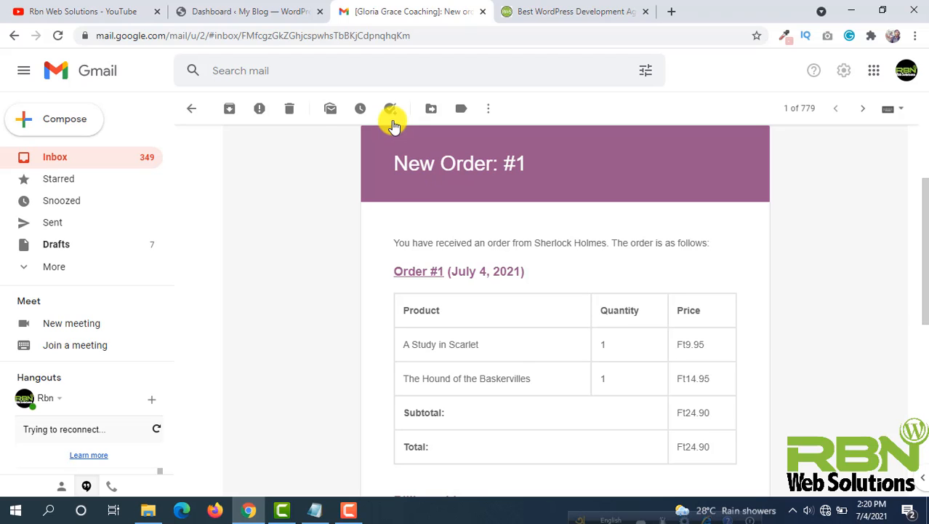
pyautogui.click(227, 14)
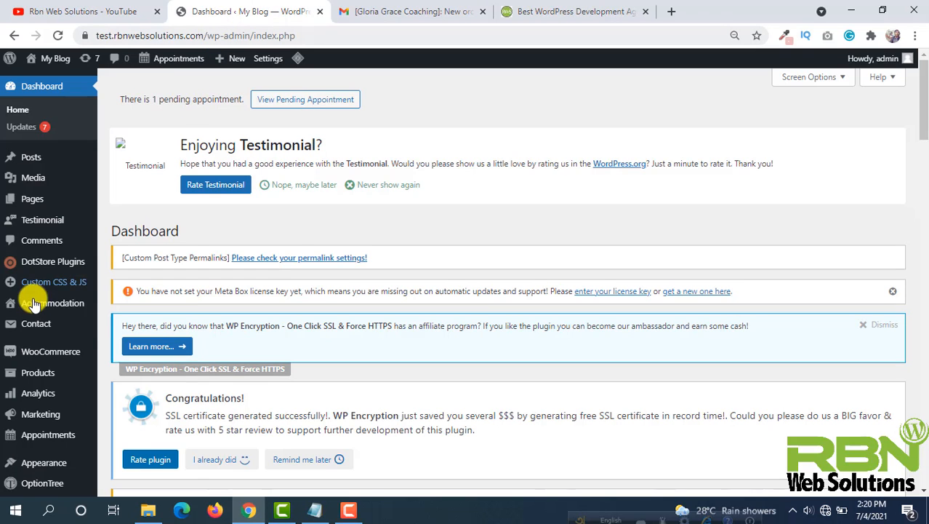
pyautogui.scroll(-1, 36, 287)
pyautogui.moveTo(46, 436)
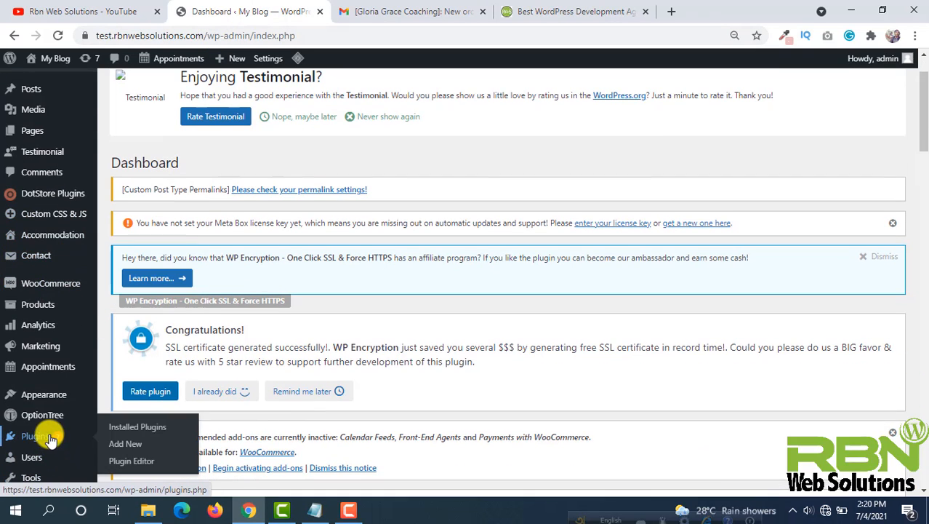
pyautogui.click(132, 449)
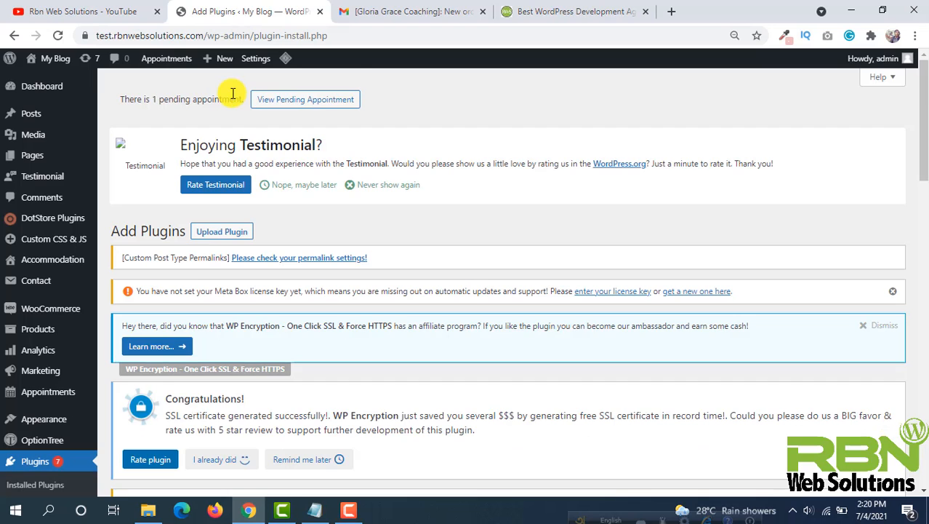
# - Search the plugin directory for woocommerce email designer
pyautogui.scroll(-5, 229, 91)
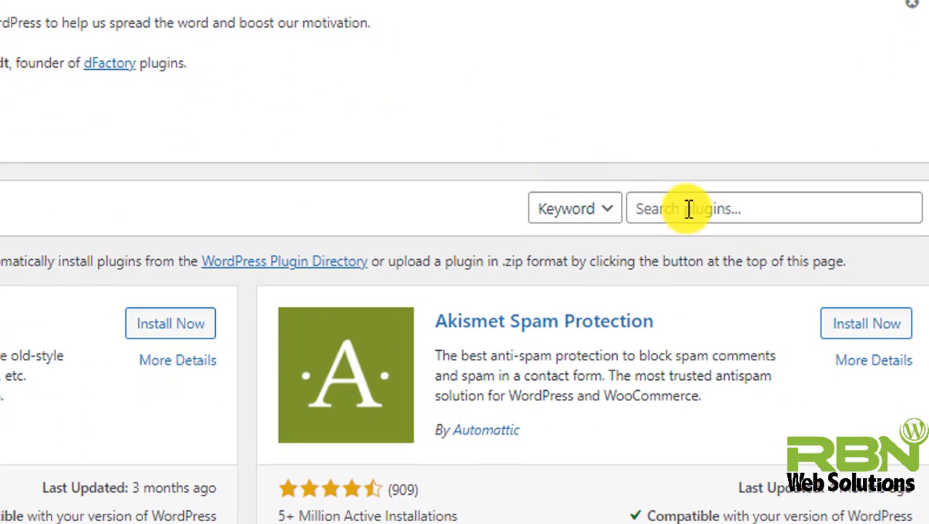
pyautogui.click(688, 213)
pyautogui.write('wooco')
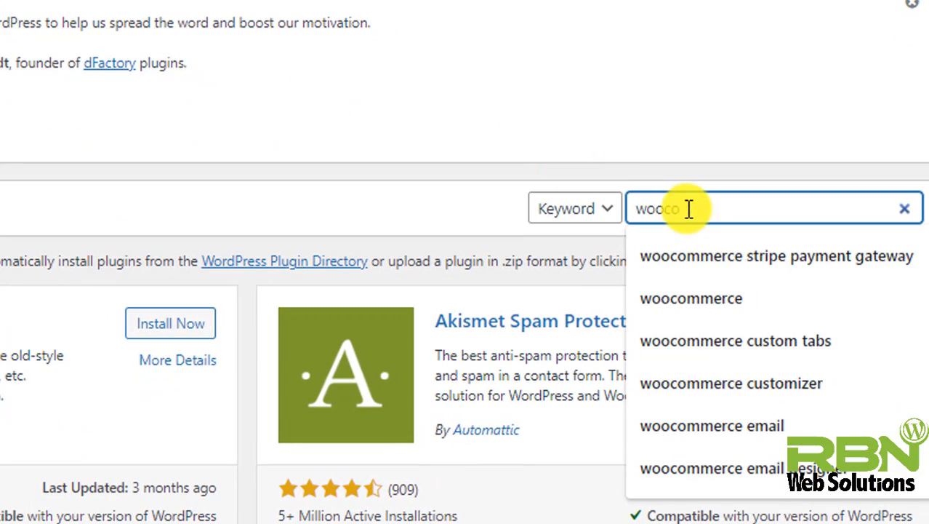
pyautogui.write('mmerce ')
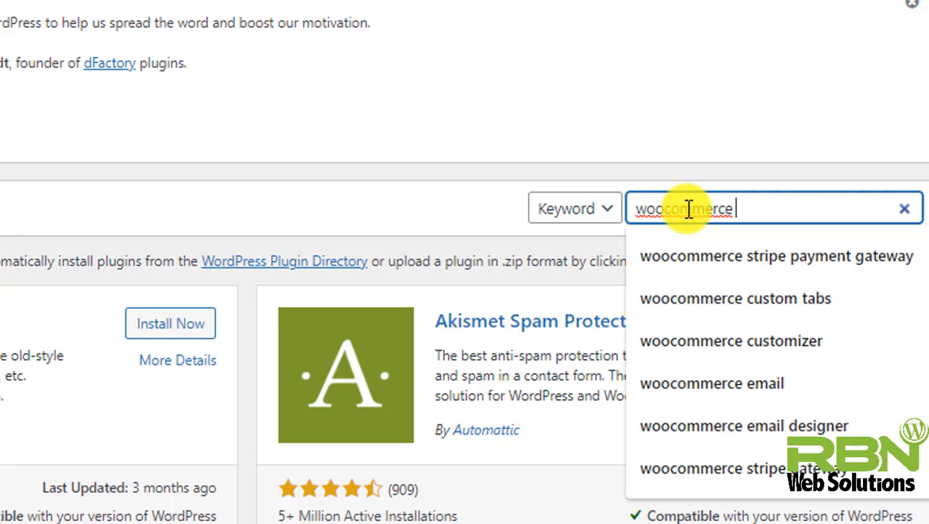
pyautogui.write('email des')
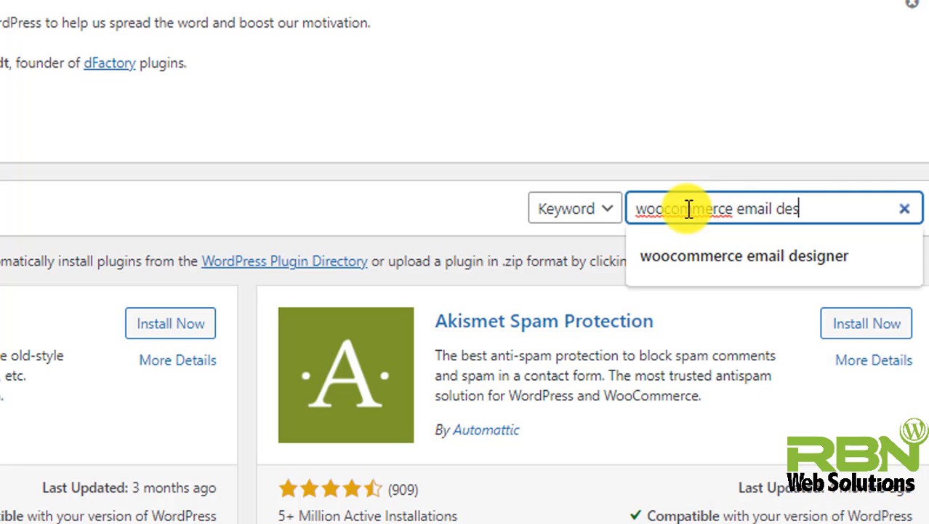
pyautogui.write('g')
pyautogui.write('iner')
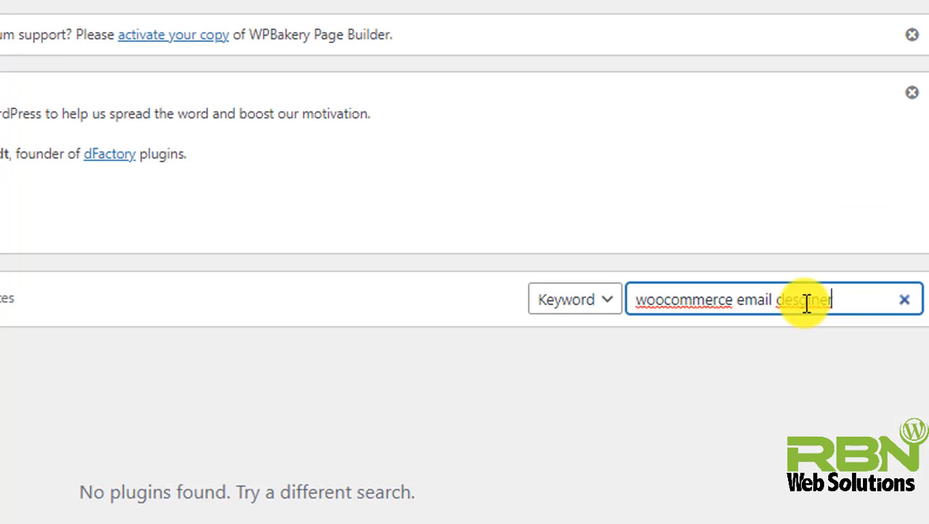
pyautogui.doubleClick(807, 301)
pyautogui.write('des')
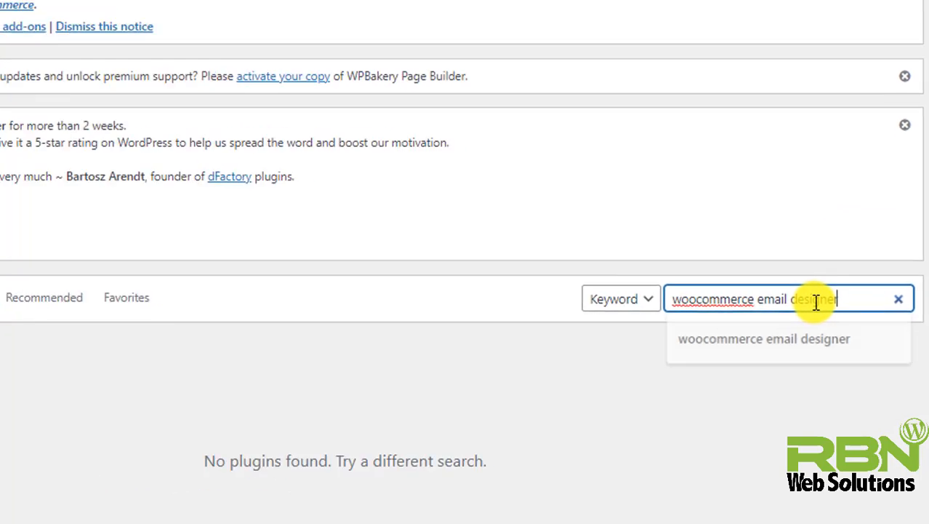
pyautogui.write('igner')
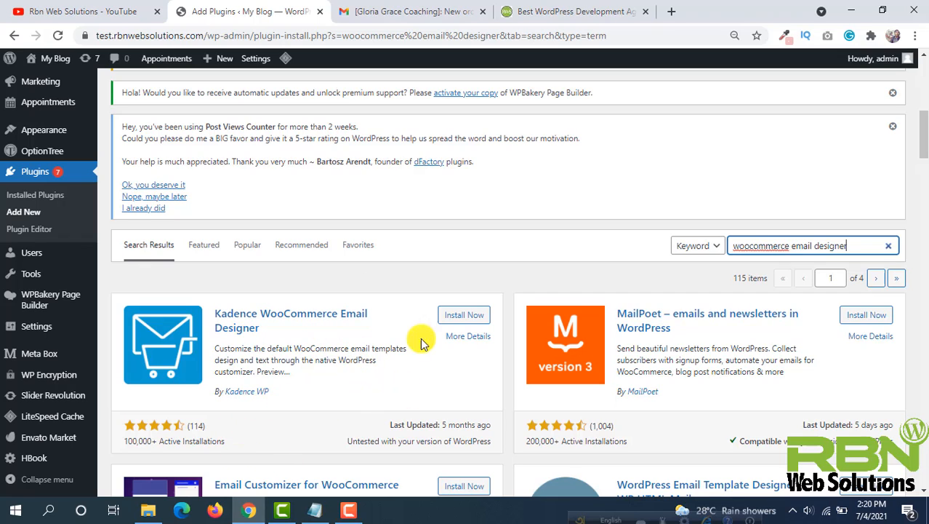
# - Install and activate the Kadence WooCommerce Email Designer plugin
pyautogui.click(466, 319)
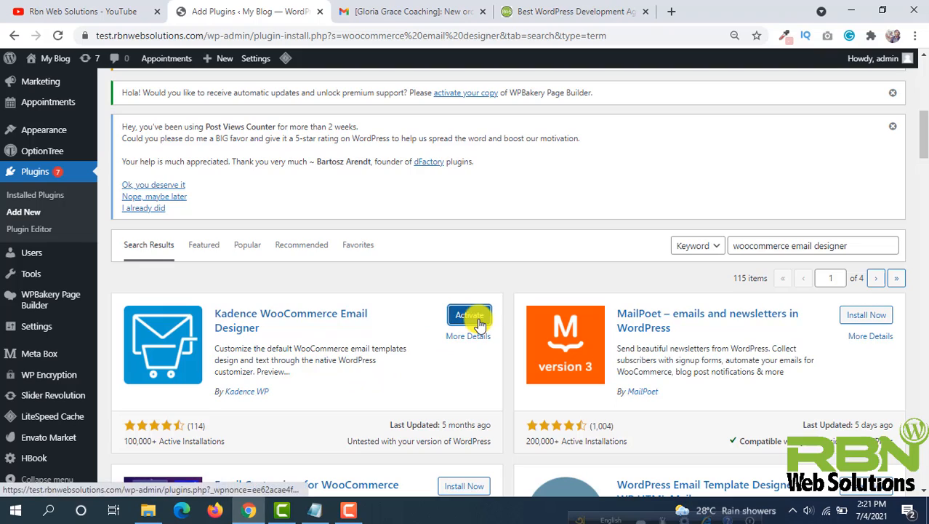
pyautogui.click(477, 319)
pyautogui.scroll(-8, 367, 288)
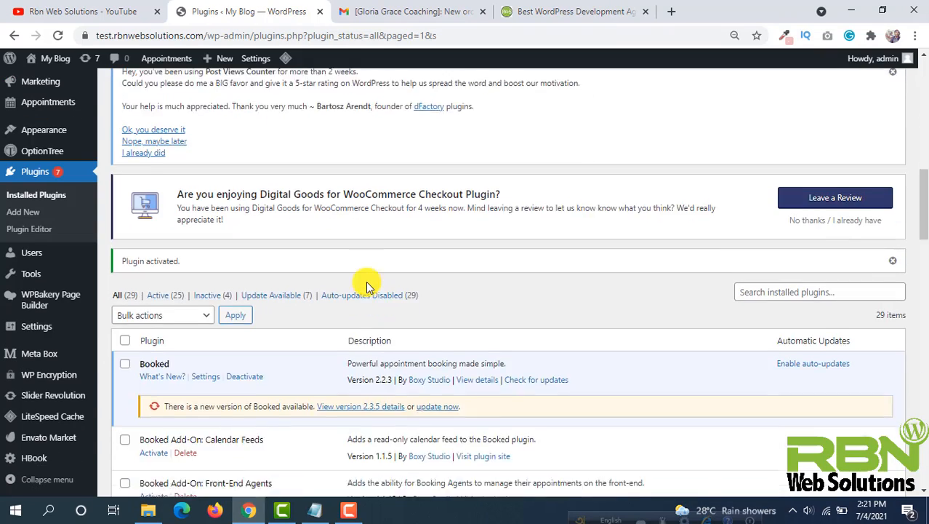
pyautogui.scroll(-6, 368, 287)
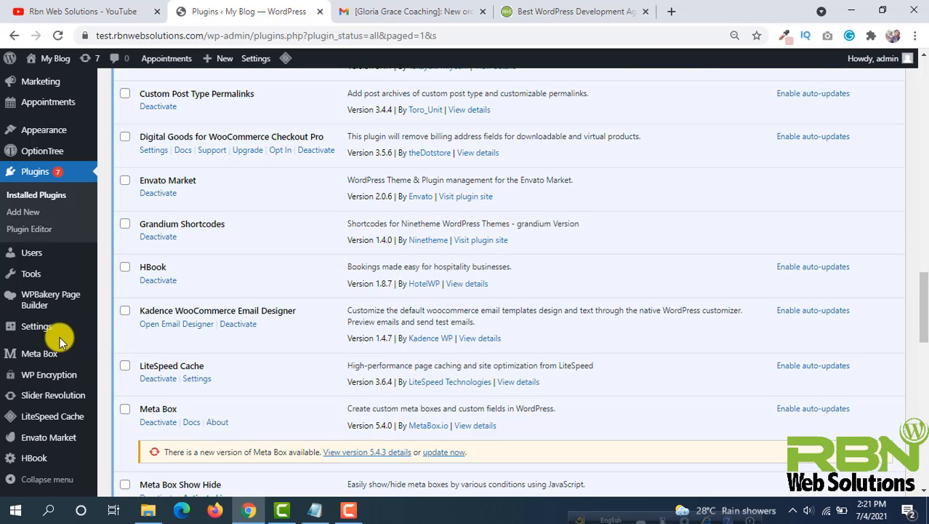
pyautogui.scroll(2, 54, 335)
# - Open the WooCommerce Email Customizer and browse its prebuilt templates without loading one
pyautogui.moveTo(73, 161)
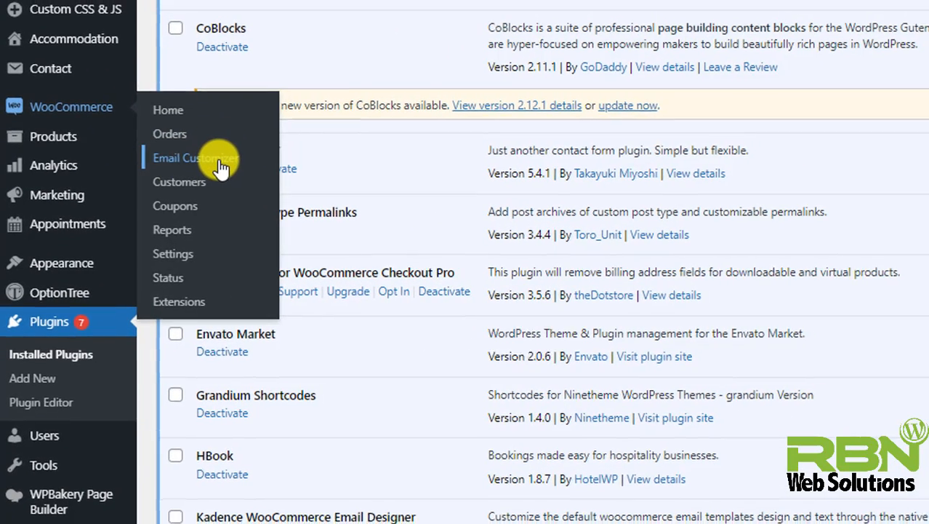
pyautogui.click(222, 164)
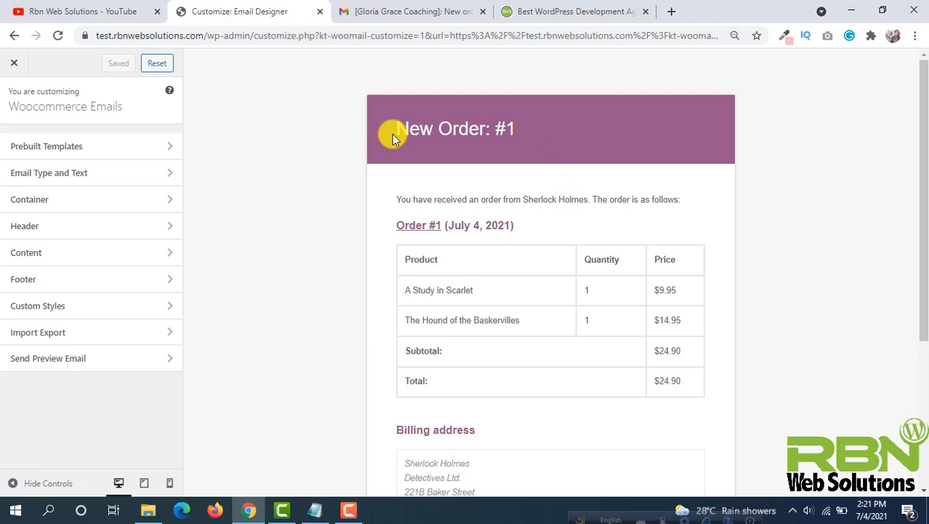
pyautogui.click(100, 146)
pyautogui.scroll(-1, 137, 186)
pyautogui.scroll(-2, 83, 214)
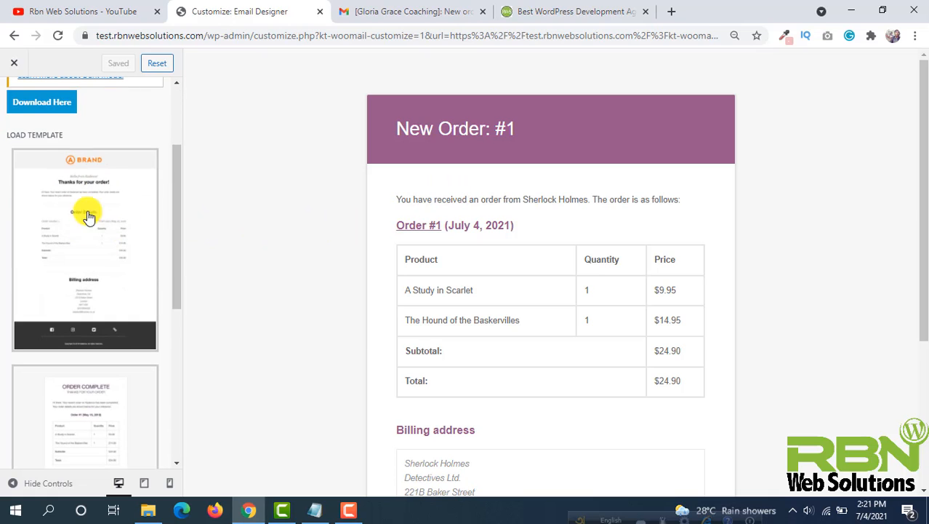
pyautogui.scroll(-2, 106, 184)
pyautogui.scroll(-3, 108, 185)
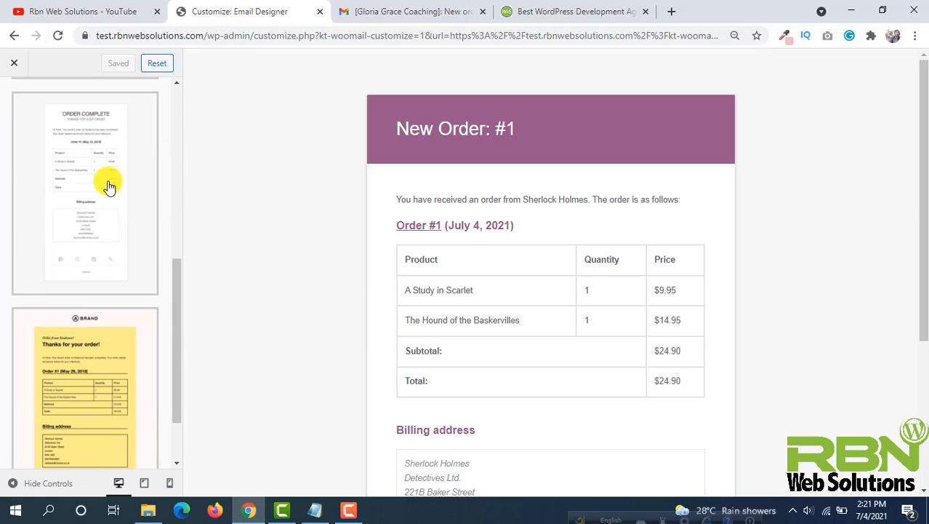
pyautogui.click(110, 308)
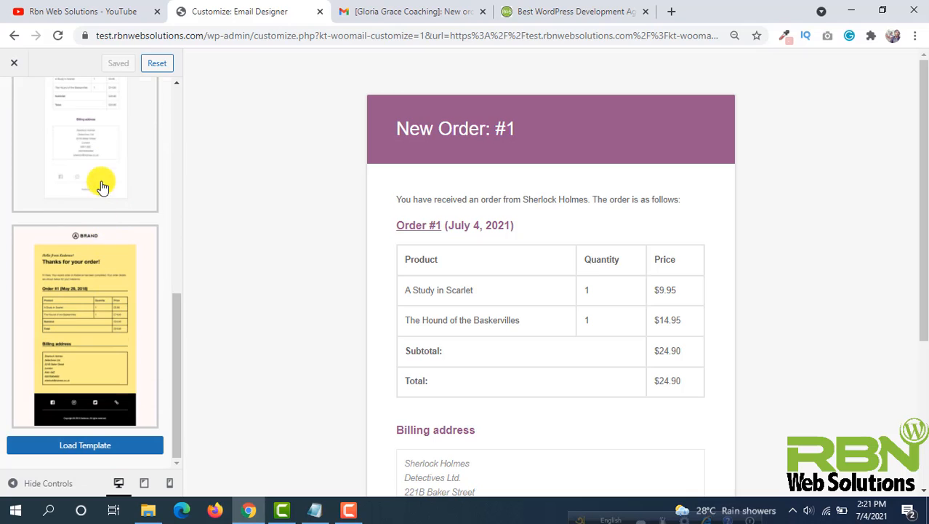
pyautogui.press('Escape')
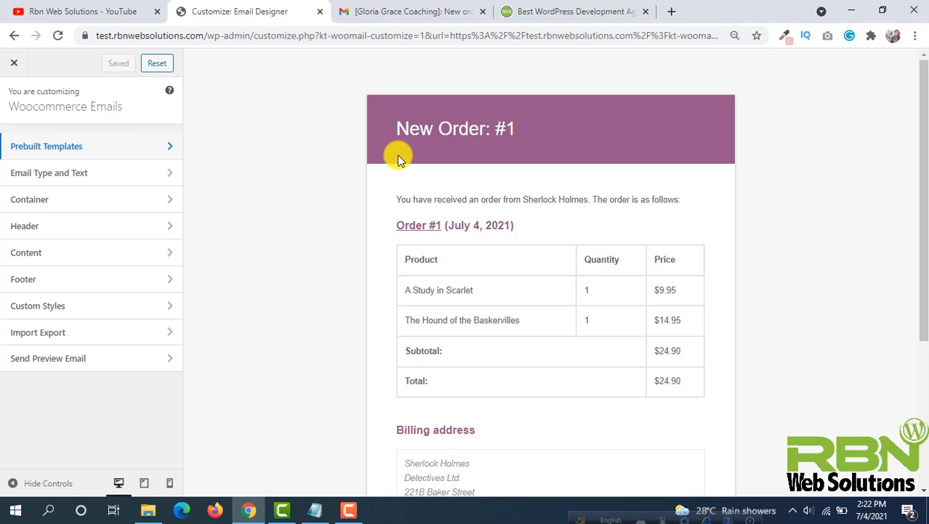
# - Open the Email Type and Text settings and choose New Order as the email type
pyautogui.click(95, 175)
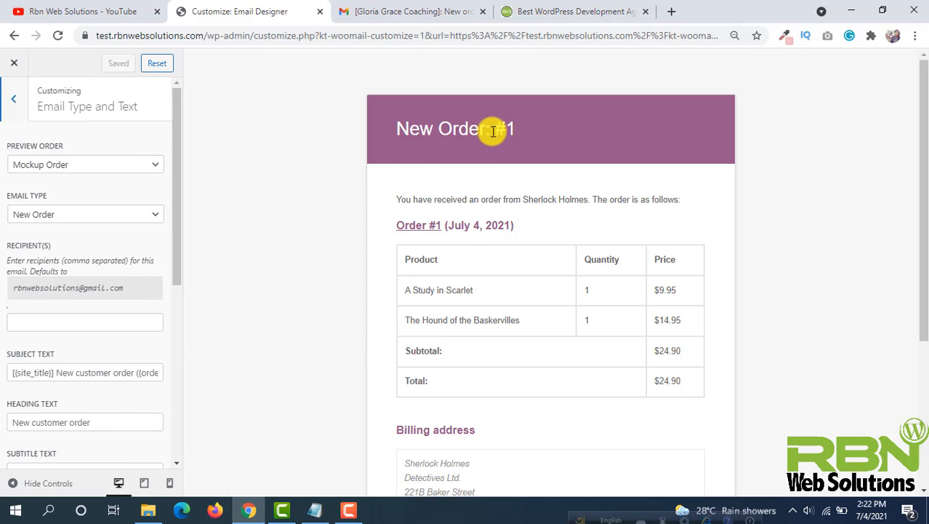
pyautogui.moveTo(517, 129); pyautogui.dragTo(386, 131)
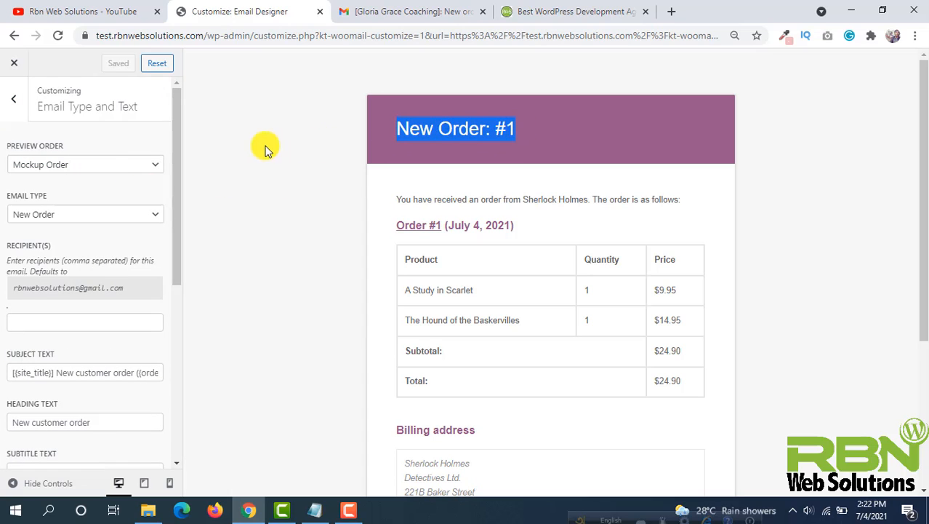
pyautogui.click(58, 217)
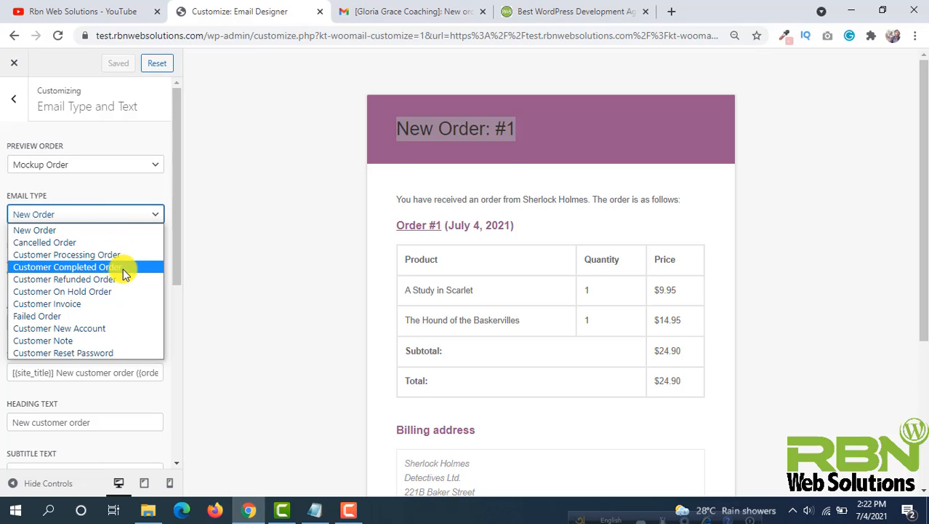
pyautogui.click(64, 231)
pyautogui.tripleClick(432, 139)
pyautogui.click(429, 137)
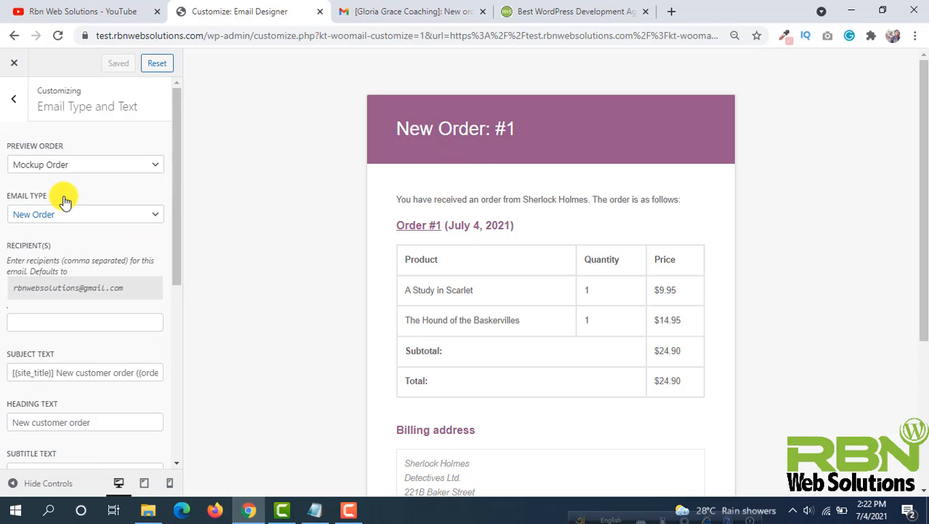
# - Set the heading text to "Great News! New order"
pyautogui.scroll(-1, 73, 206)
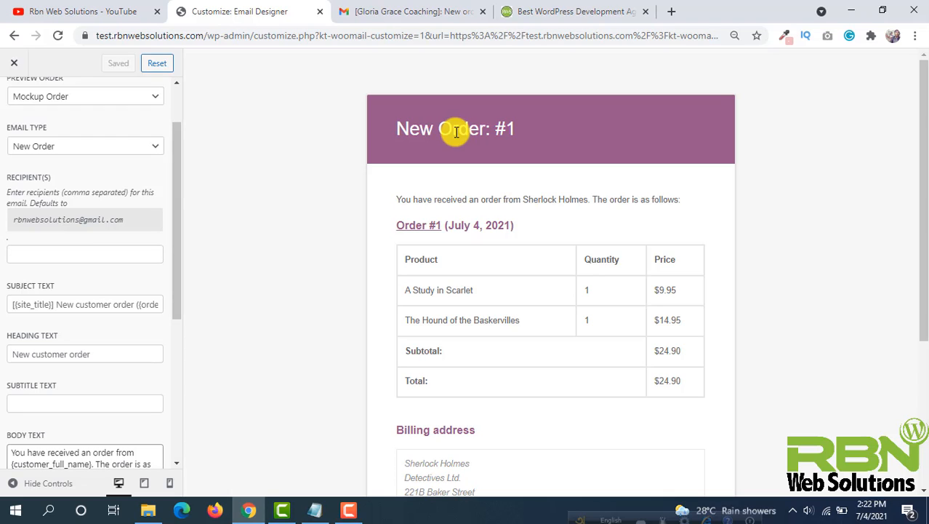
pyautogui.click(65, 354)
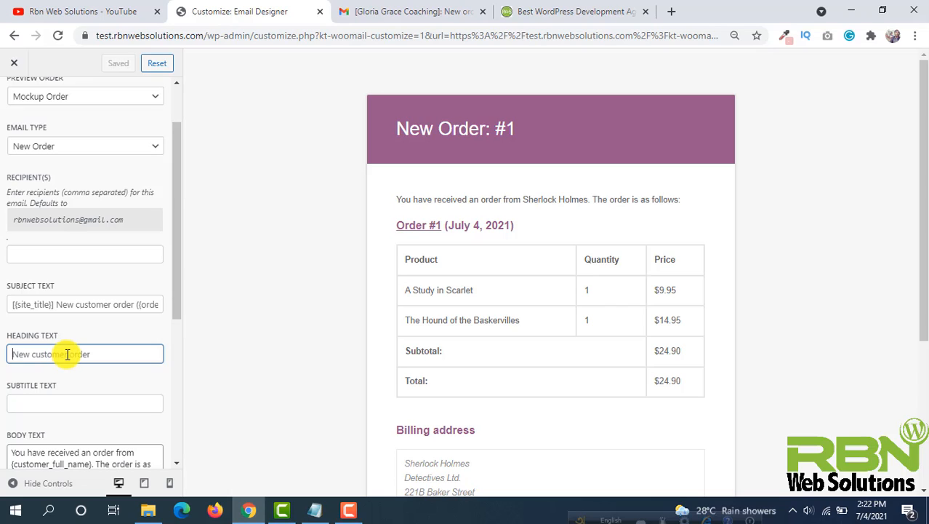
pyautogui.write('Great')
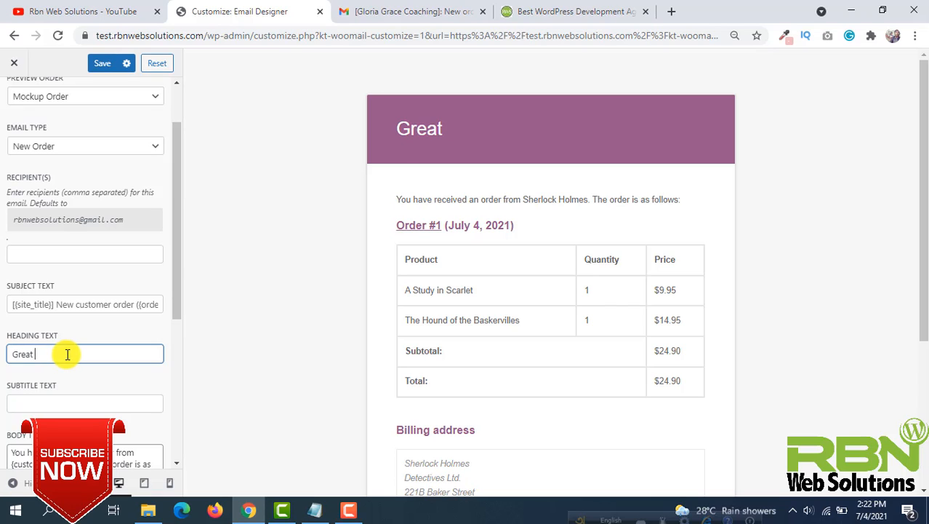
pyautogui.write(' News! New')
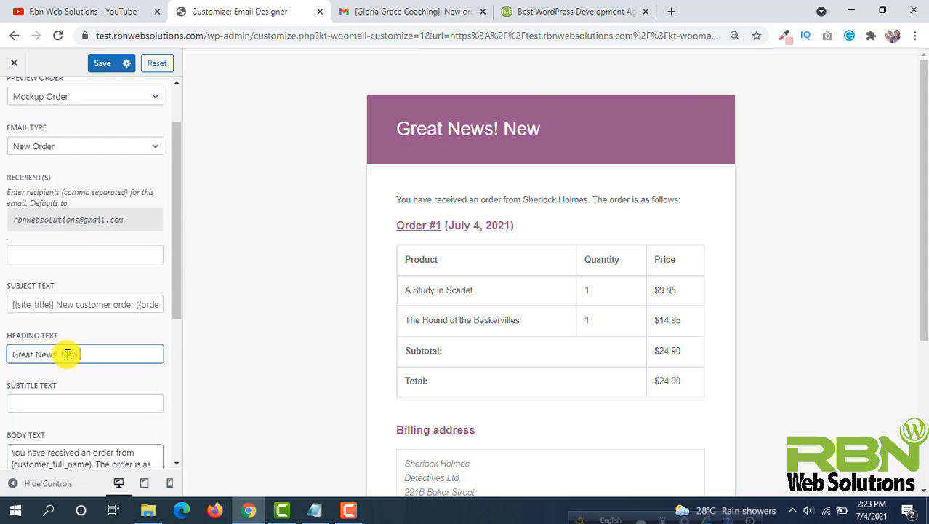
pyautogui.write(' order')
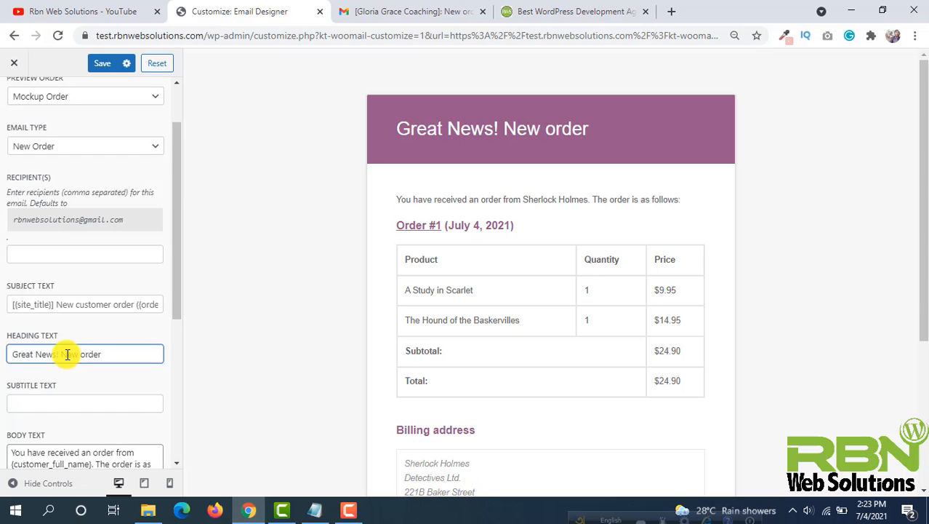
# - Insert "Hey great news" at the start of the body text
pyautogui.scroll(-1, 73, 371)
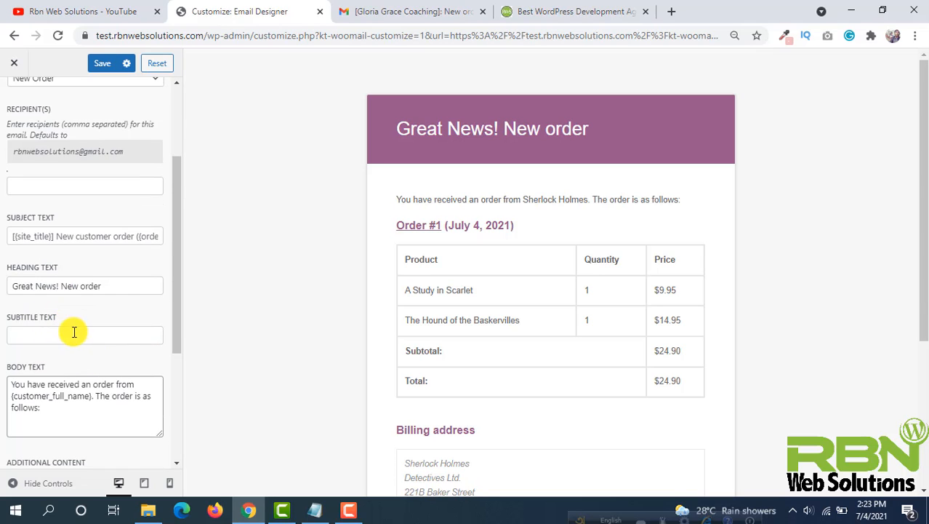
pyautogui.scroll(-1, 219, 214)
pyautogui.scroll(1, 609, 171)
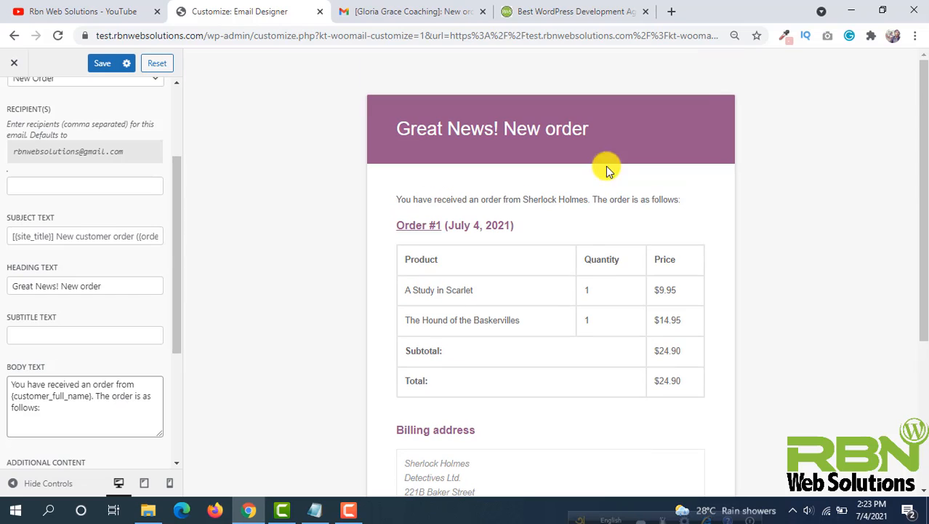
pyautogui.moveTo(684, 199); pyautogui.dragTo(370, 202)
pyautogui.click(467, 197)
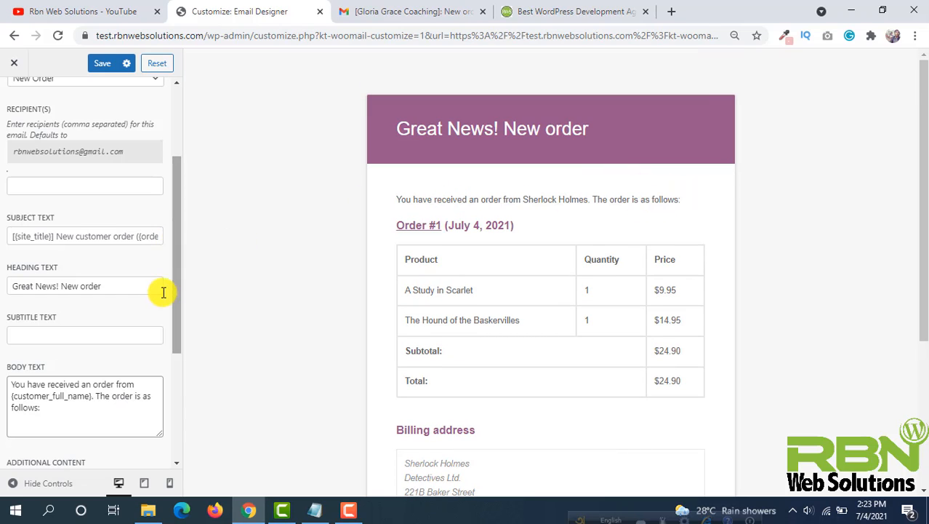
pyautogui.scroll(-2, 117, 298)
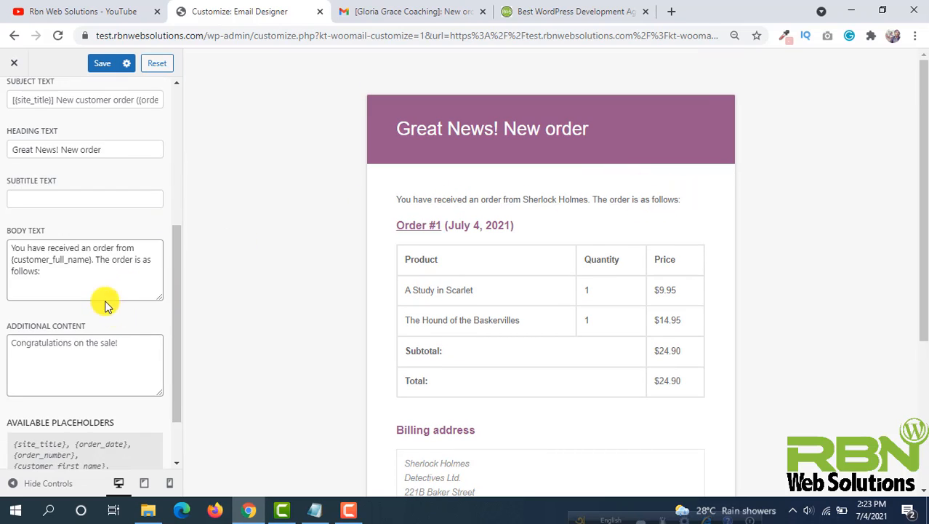
pyautogui.click(10, 248)
pyautogui.write('Hey great ')
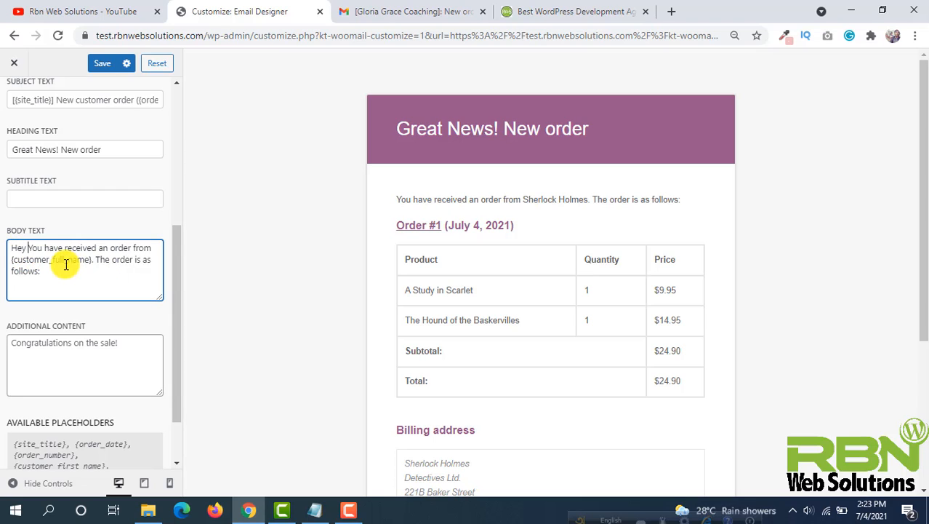
pyautogui.write('news')
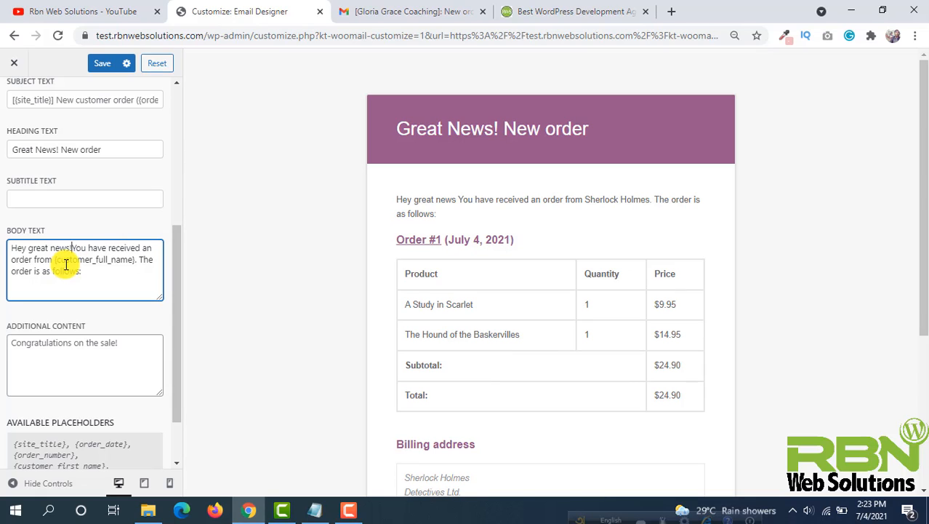
# - Add an exclamation mark after "Hey great news" and insert "If you want to add more text you can do it." before "The order is as follows:" in the body text
pyautogui.press('BackSpace')
pyautogui.write('!')
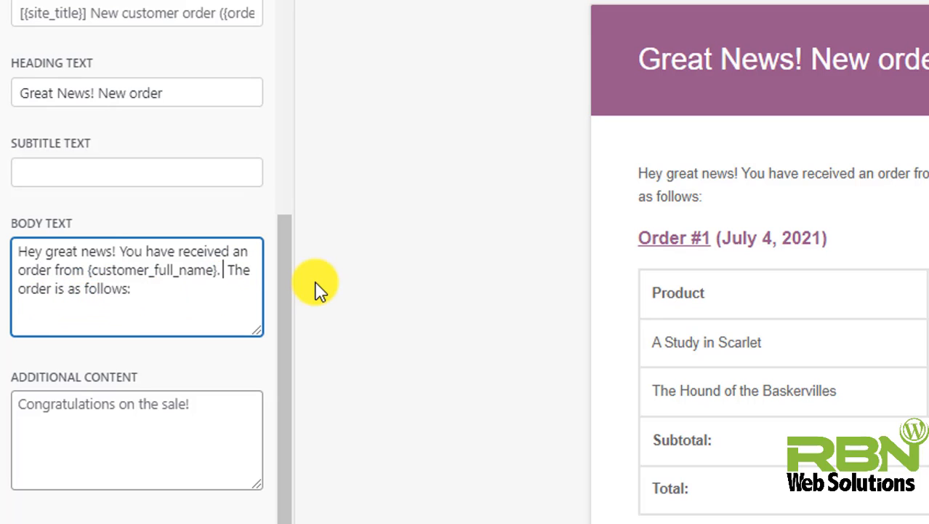
pyautogui.write('If you want')
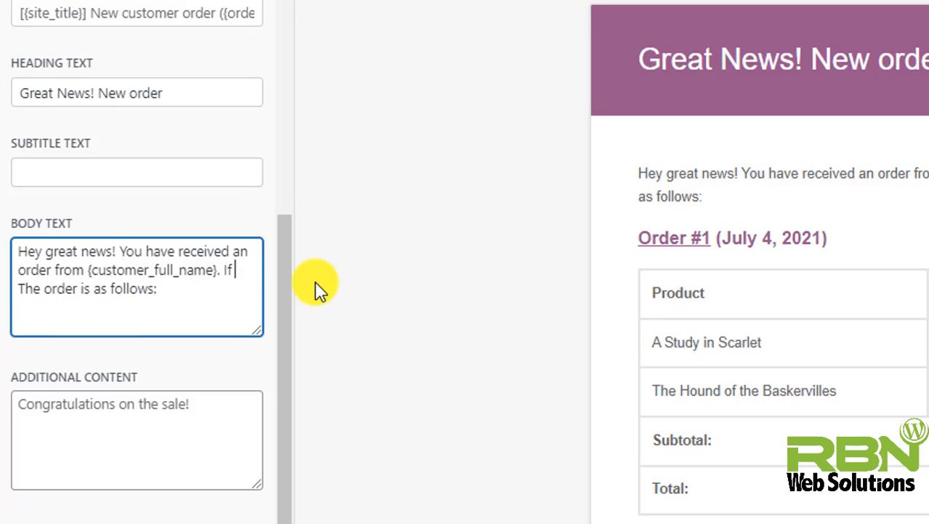
pyautogui.write(' to add more text you can do it.')
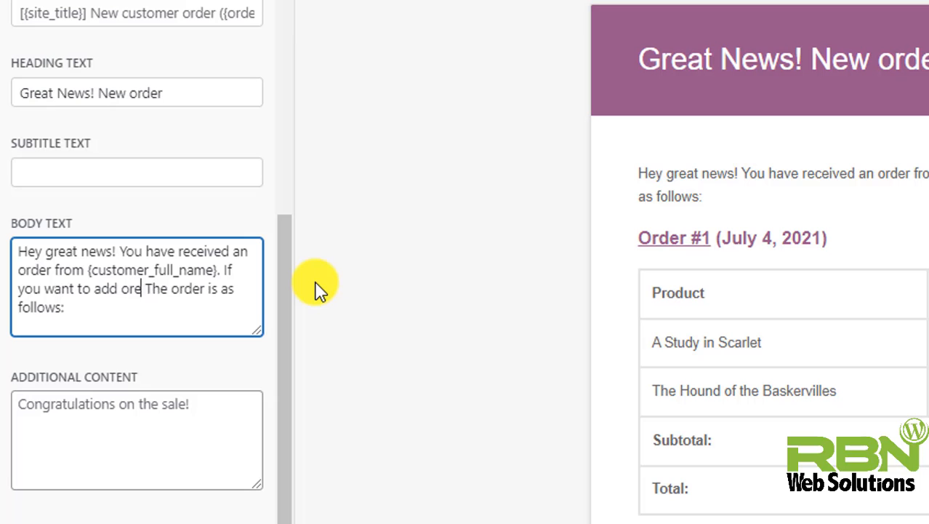
pyautogui.click(315, 282)
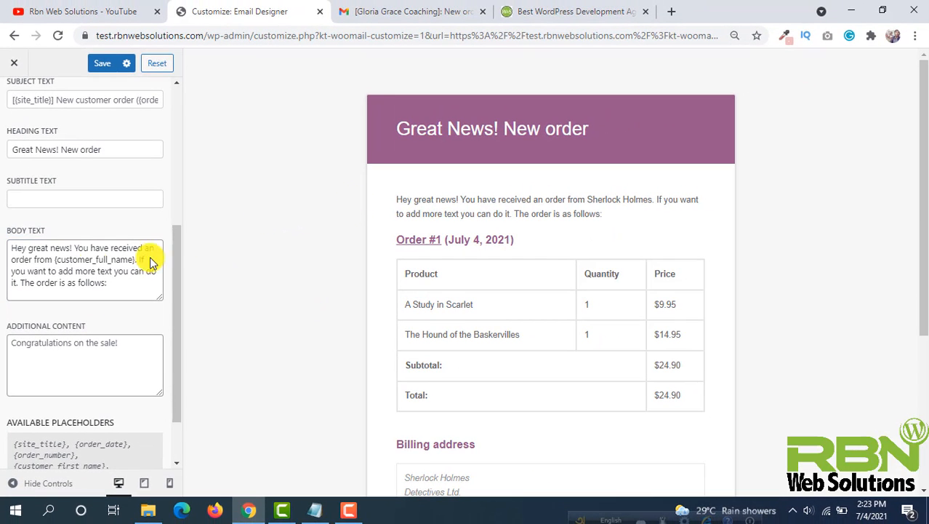
# - Change the additional content text to "Many many congratulations fo the sale."
pyautogui.scroll(-1, 93, 264)
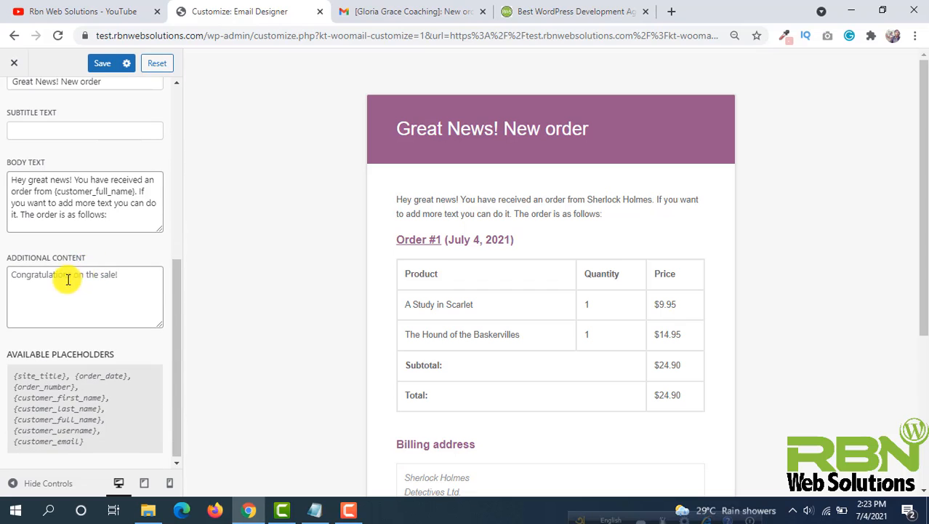
pyautogui.scroll(-3, 304, 210)
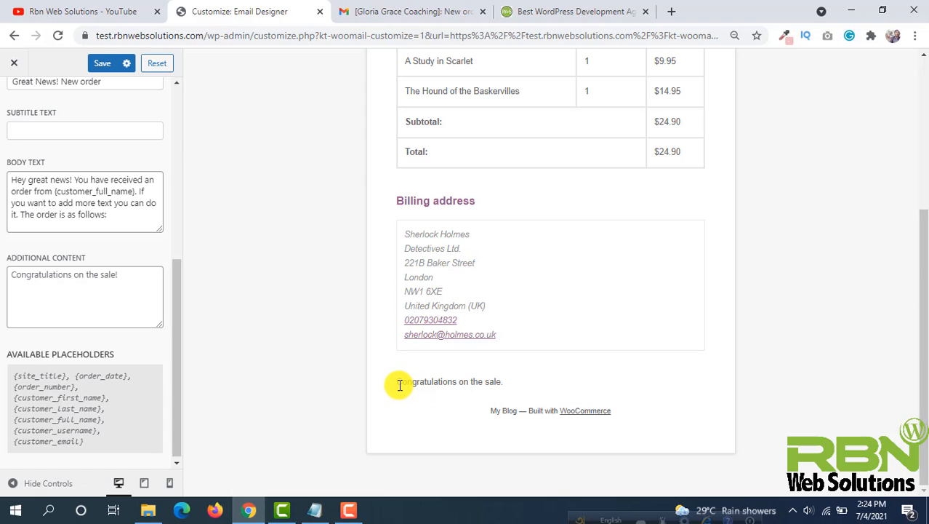
pyautogui.click(129, 274)
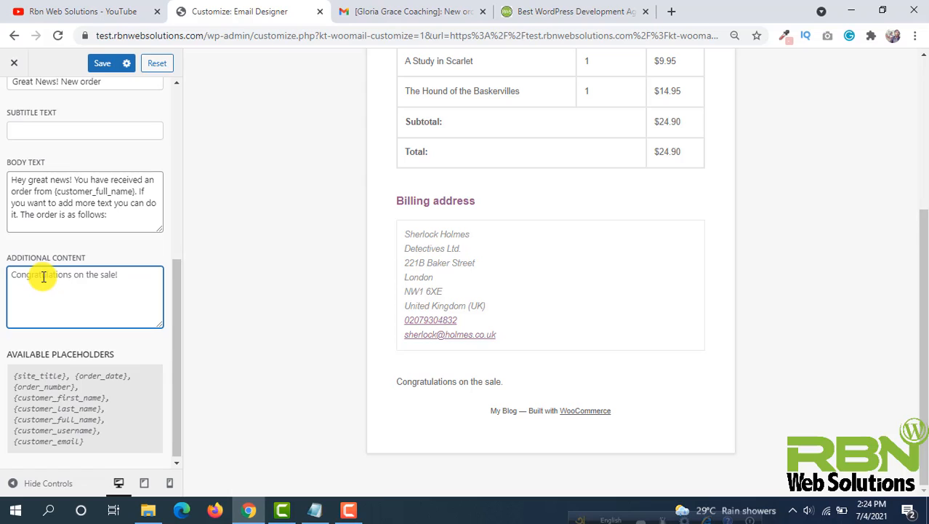
pyautogui.write('Many many congratulations ')
pyautogui.write('fo the sale.')
pyautogui.click(222, 233)
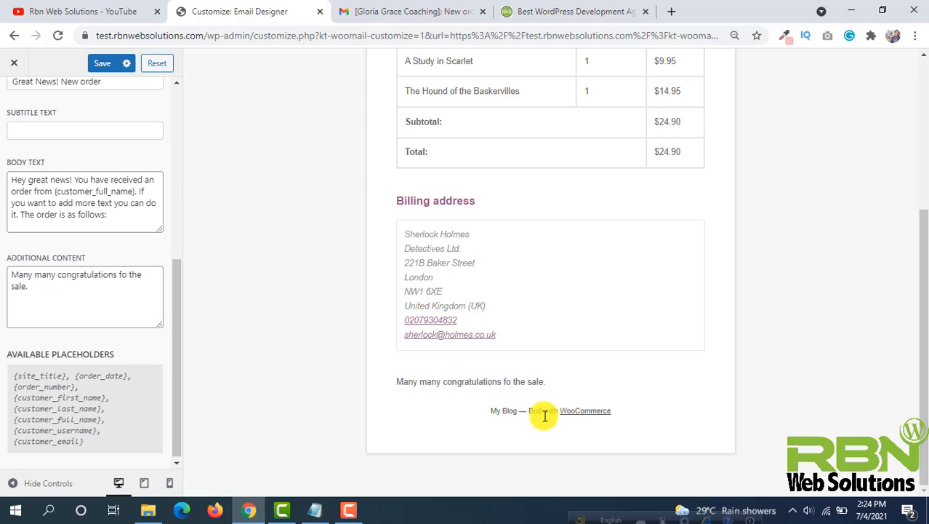
# - Save the updated email text settings
pyautogui.moveTo(549, 382); pyautogui.dragTo(284, 208)
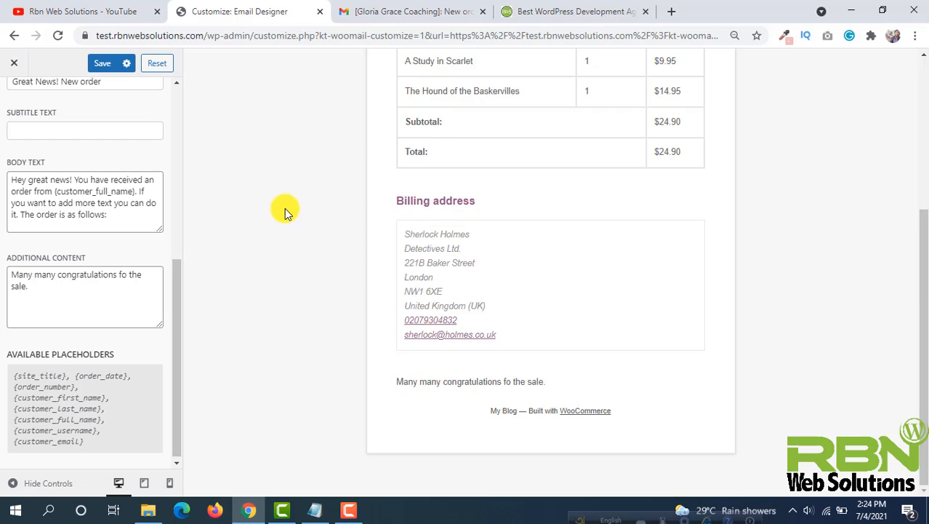
pyautogui.click(101, 67)
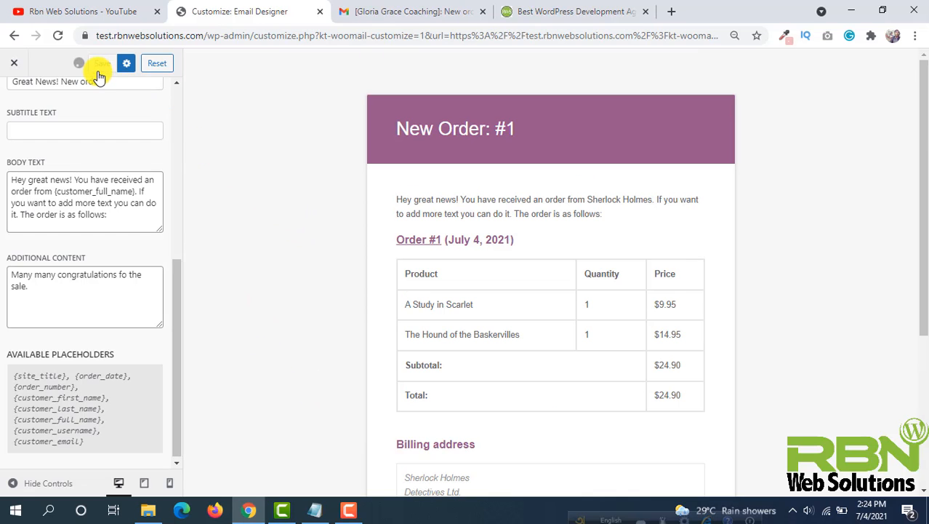
pyautogui.scroll(-2, 370, 265)
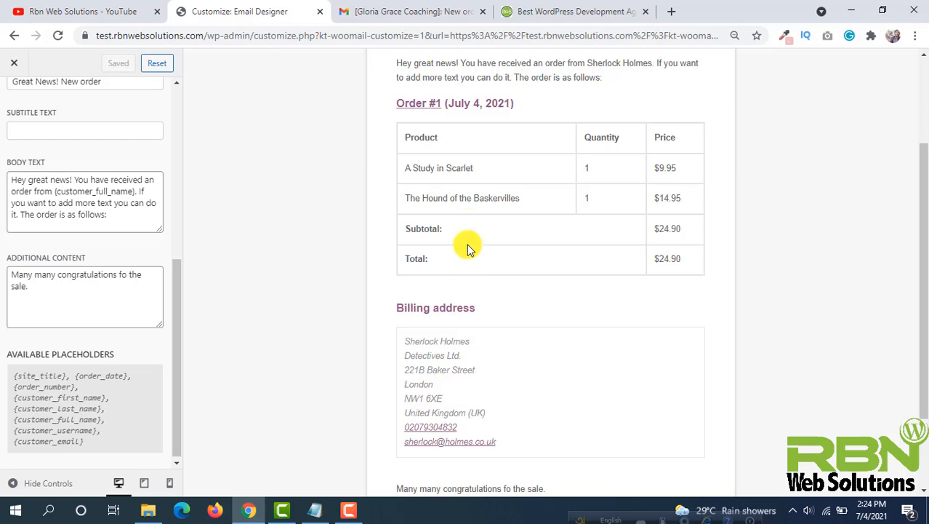
pyautogui.scroll(2, 467, 246)
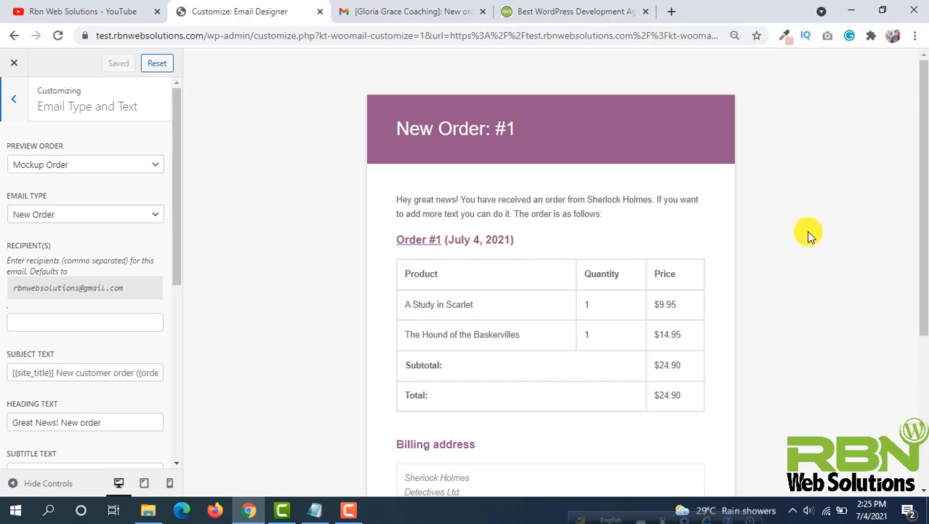
# - Open the Container settings and set the content width to 650
pyautogui.click(13, 97)
pyautogui.click(138, 208)
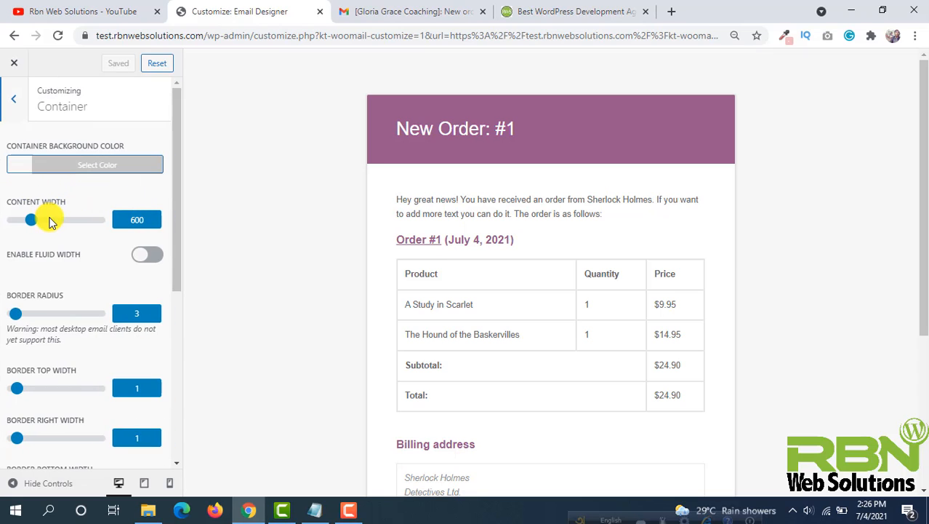
pyautogui.moveTo(31, 222)
pyautogui.mouseDown()
pyautogui.moveTo(42, 215)
pyautogui.moveTo(34, 220)
pyautogui.mouseUp()
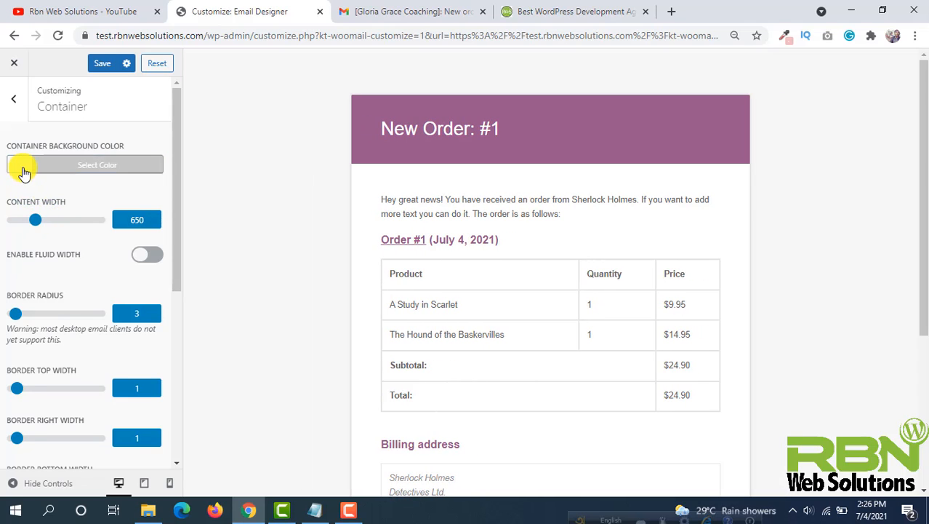
# - Set the container background colour to the dark blue #2b128e
pyautogui.click(25, 167)
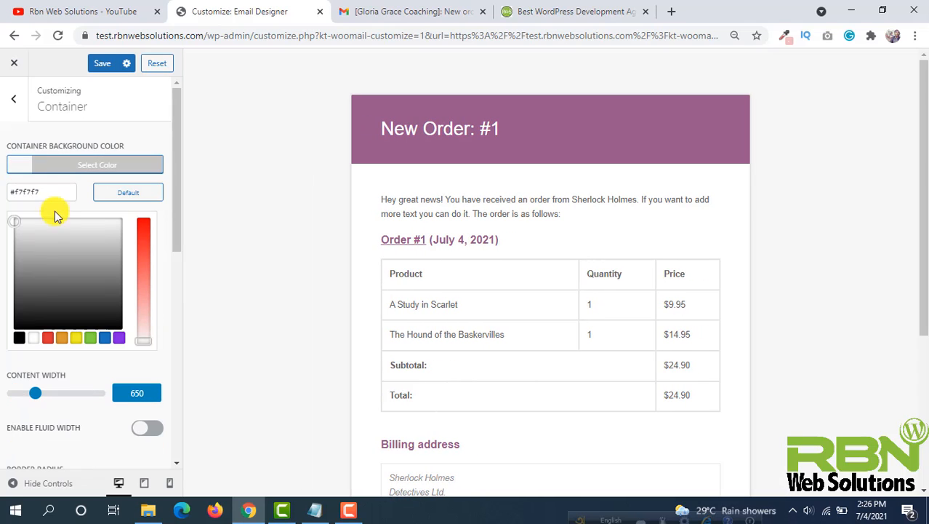
pyautogui.click(49, 340)
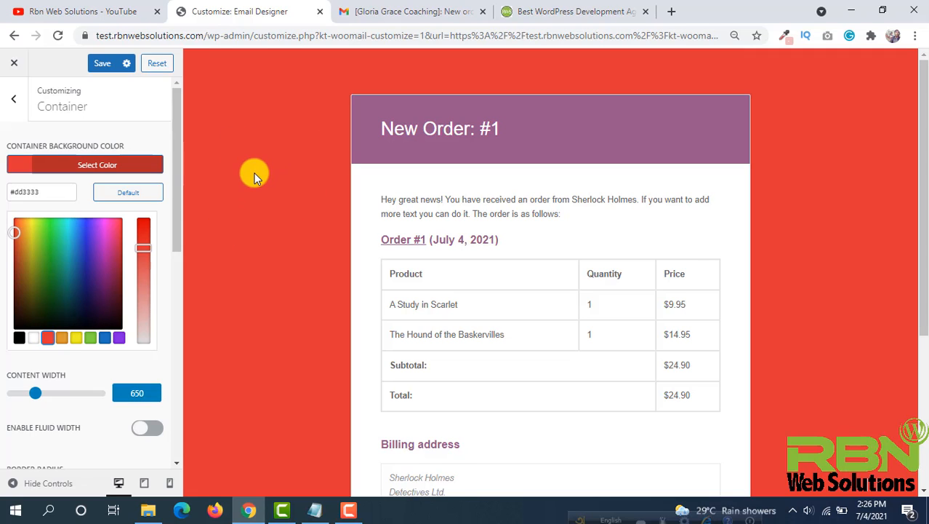
pyautogui.click(20, 342)
pyautogui.click(108, 342)
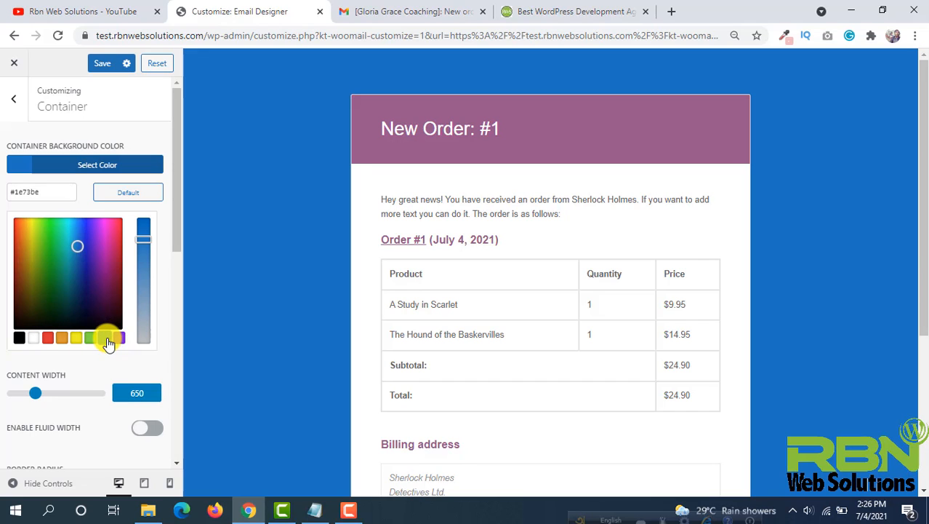
pyautogui.click(49, 338)
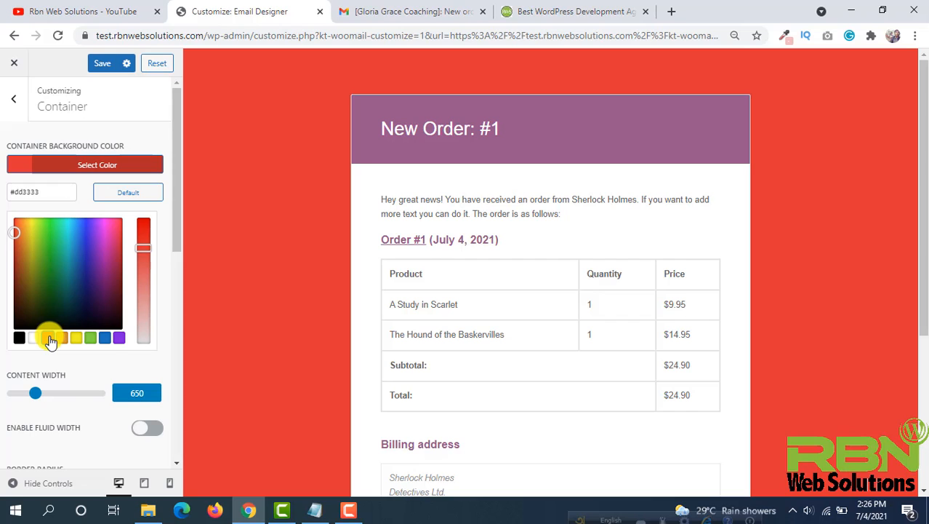
pyautogui.click(117, 338)
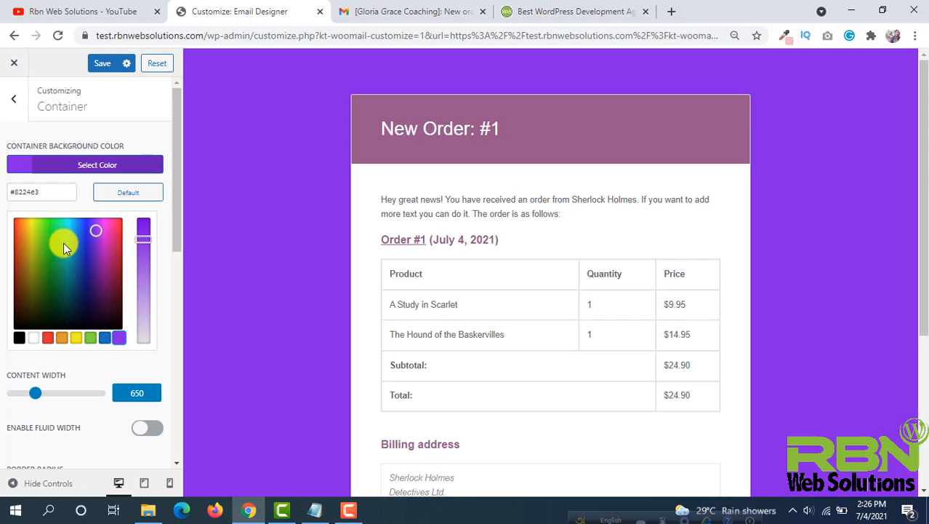
pyautogui.moveTo(96, 230); pyautogui.dragTo(90, 266)
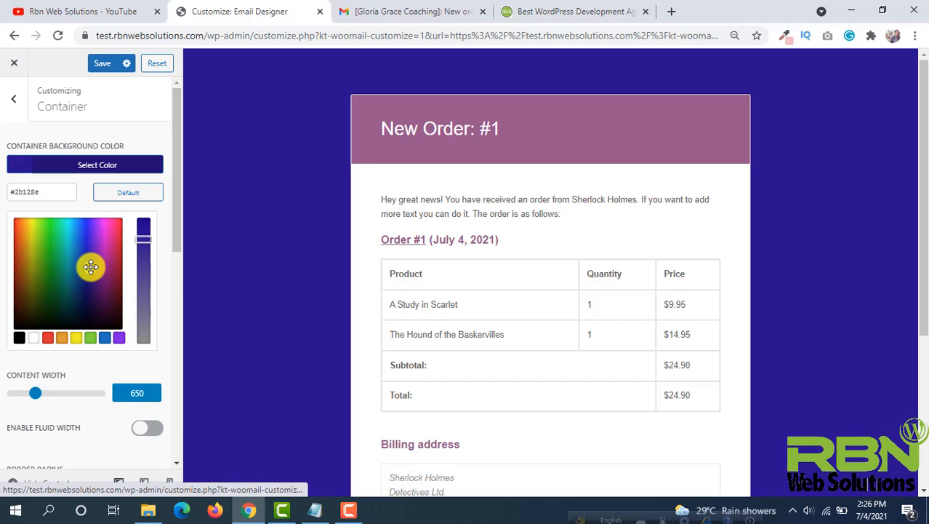
# - Set the container content width to 542
pyautogui.scroll(-2, 164, 280)
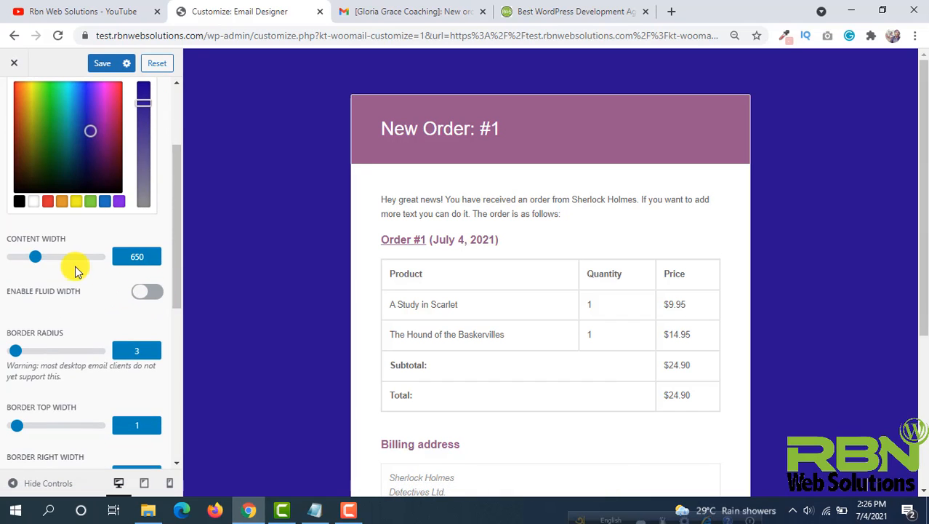
pyautogui.moveTo(35, 256); pyautogui.dragTo(45, 256)
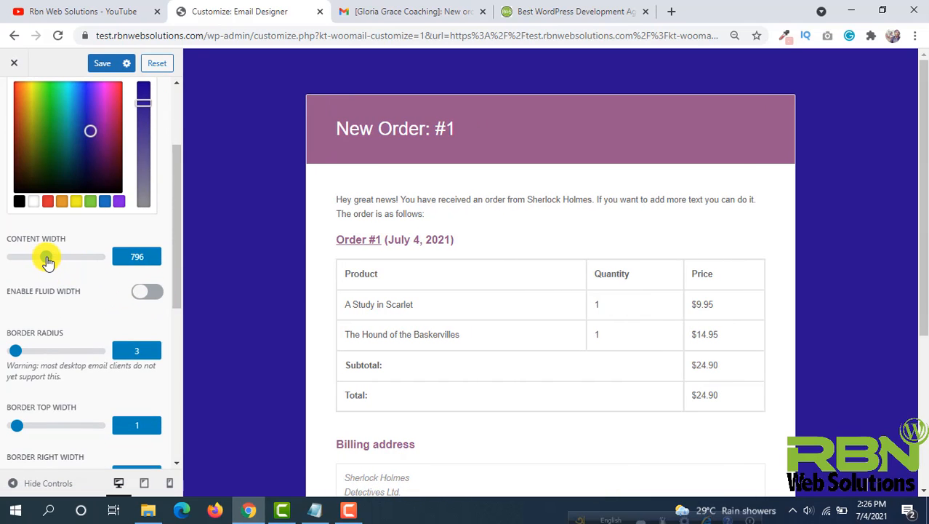
pyautogui.scroll(-2, 46, 256)
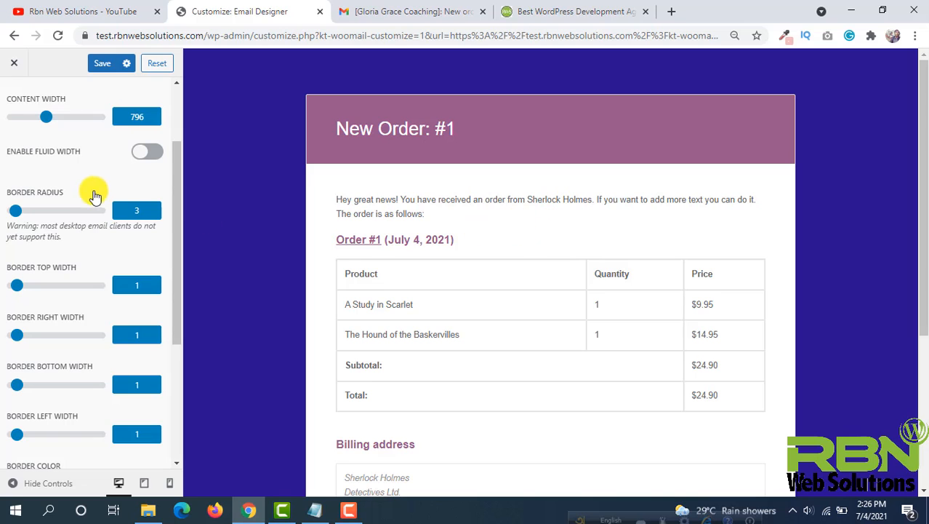
pyautogui.moveTo(46, 117)
pyautogui.mouseDown()
pyautogui.moveTo(12, 119)
pyautogui.moveTo(59, 119)
pyautogui.mouseUp()
pyautogui.rightClick(59, 121)
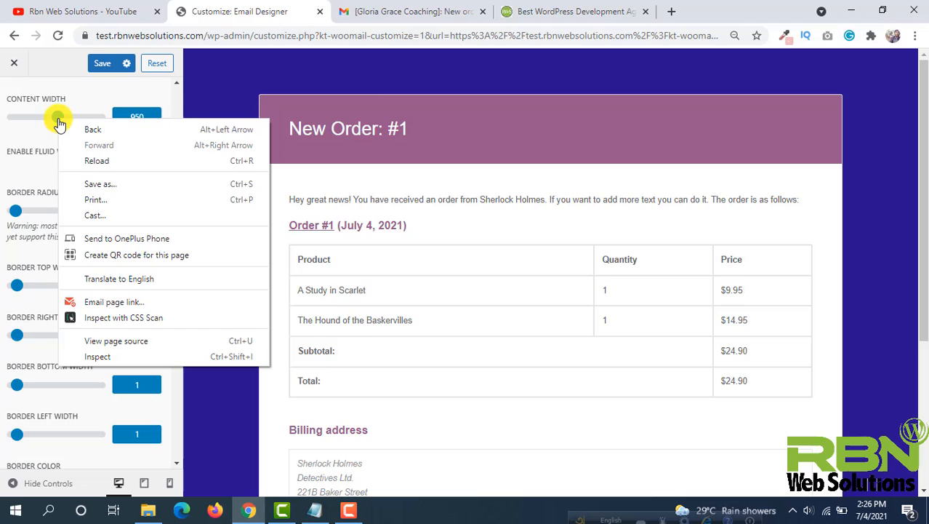
pyautogui.click(29, 141)
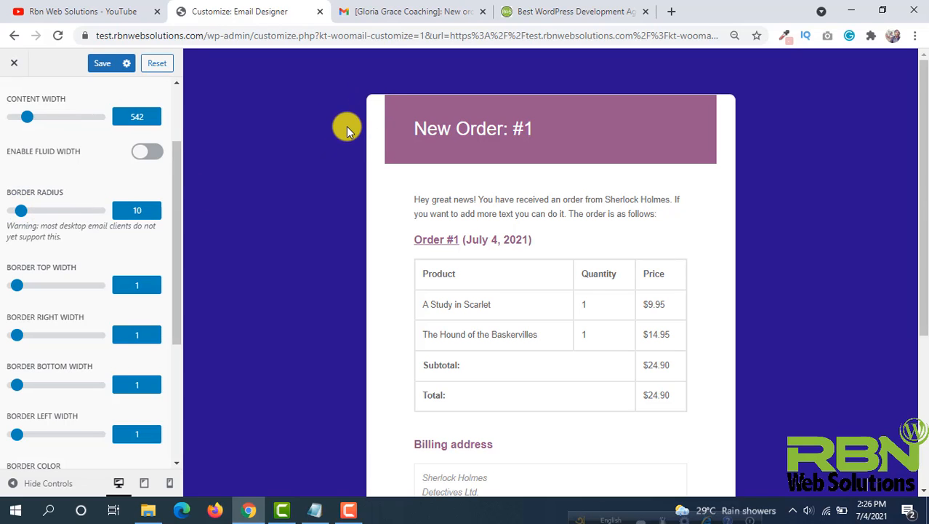
# - Set the container border radius to 5
pyautogui.scroll(-3, 345, 124)
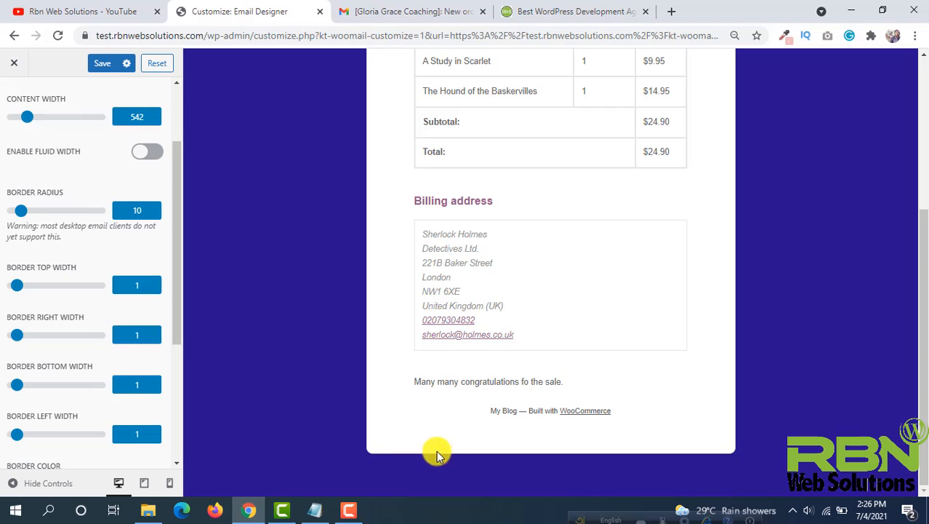
pyautogui.scroll(2, 324, 271)
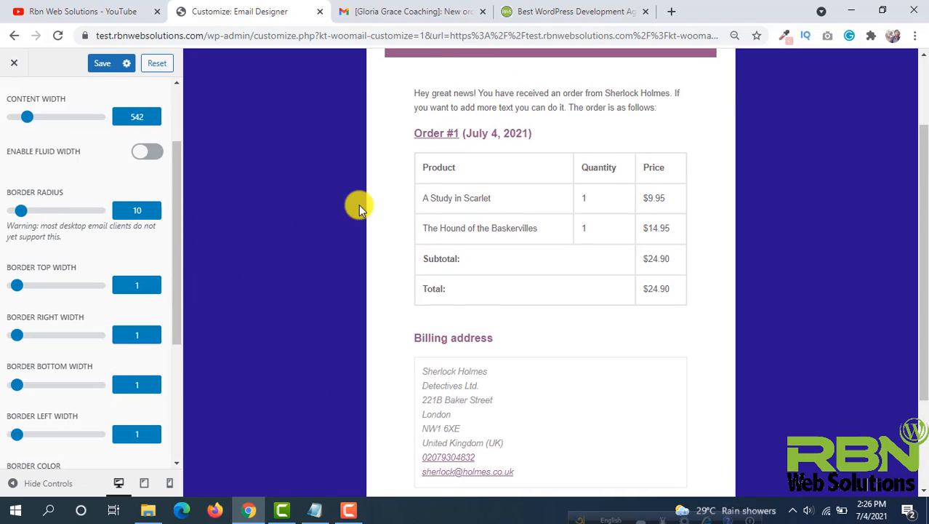
pyautogui.scroll(2, 359, 205)
pyautogui.moveTo(21, 210)
pyautogui.mouseDown()
pyautogui.moveTo(63, 210)
pyautogui.moveTo(17, 212)
pyautogui.mouseUp()
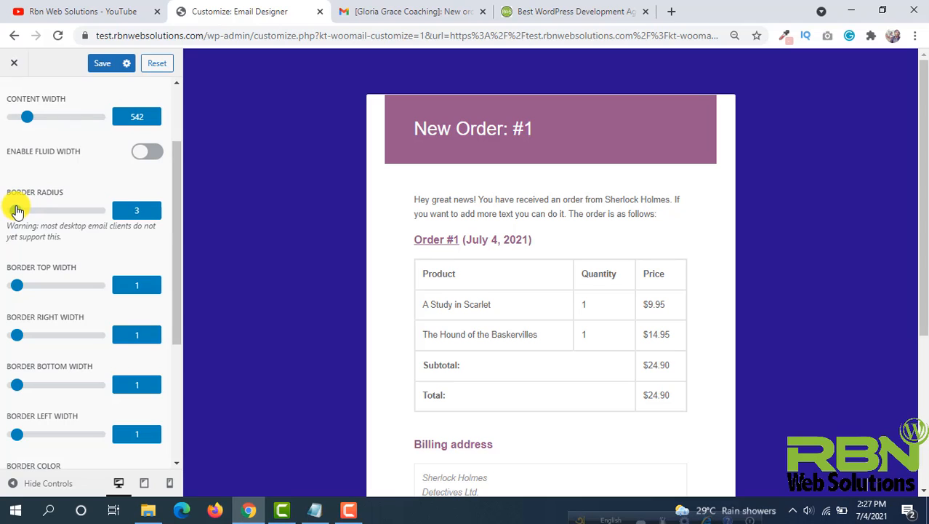
pyautogui.scroll(-1, 129, 243)
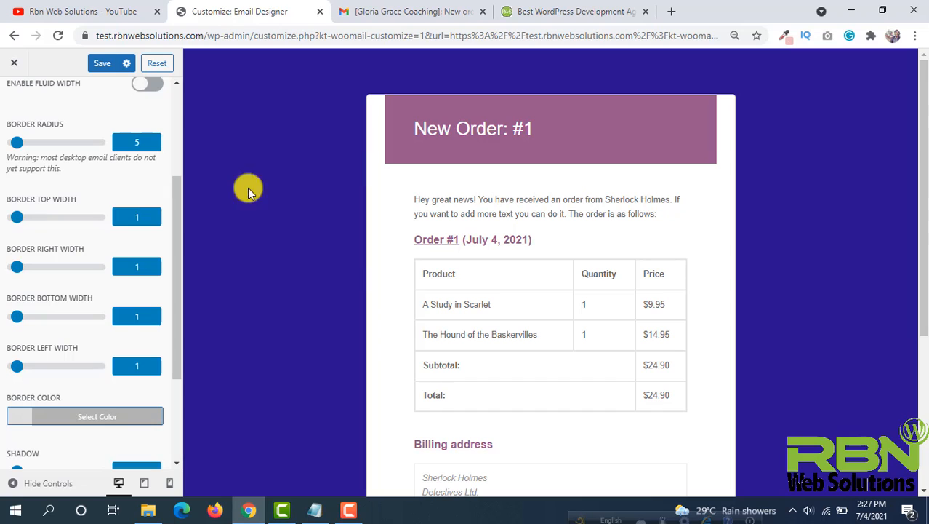
# - Try setting the container's top border width to 2
pyautogui.moveTo(16, 218)
pyautogui.mouseDown()
pyautogui.moveTo(39, 225)
pyautogui.moveTo(17, 216)
pyautogui.mouseUp()
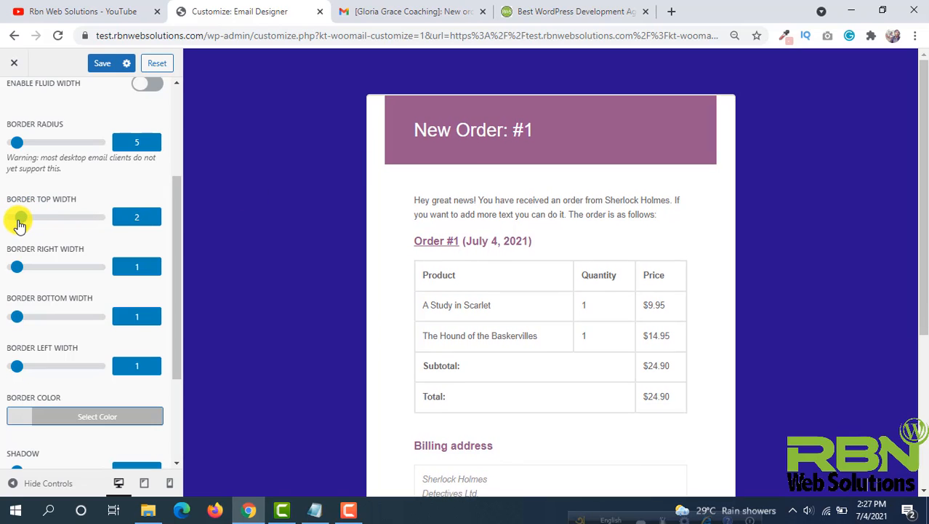
pyautogui.scroll(-2, 118, 248)
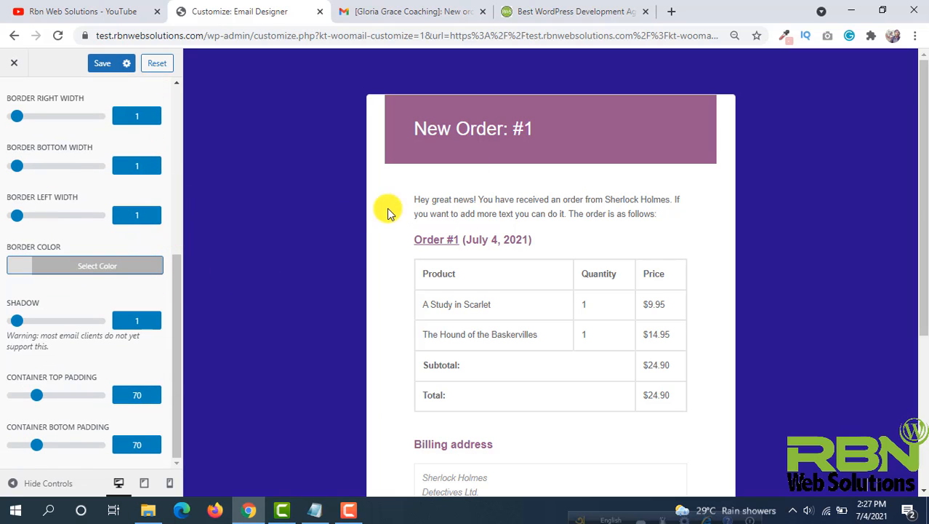
pyautogui.scroll(-3, 543, 191)
pyautogui.scroll(3, 383, 203)
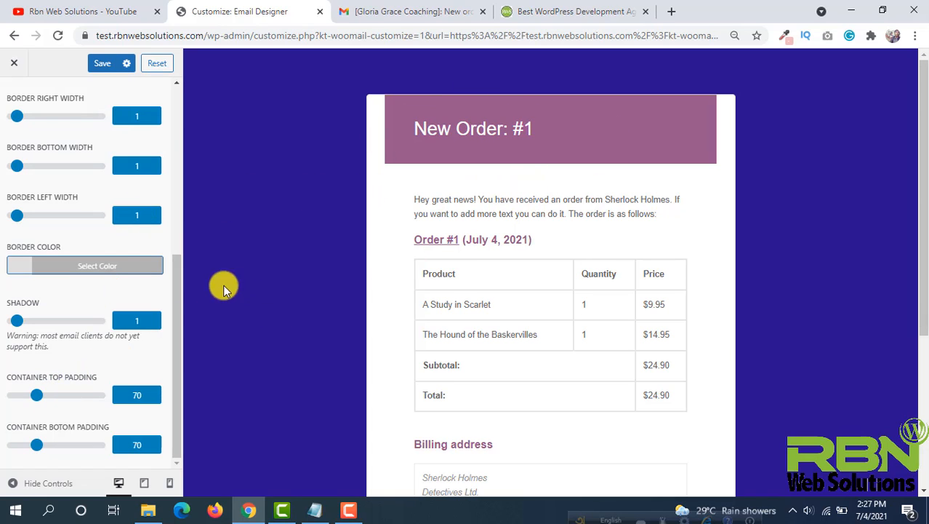
pyautogui.scroll(5, 83, 280)
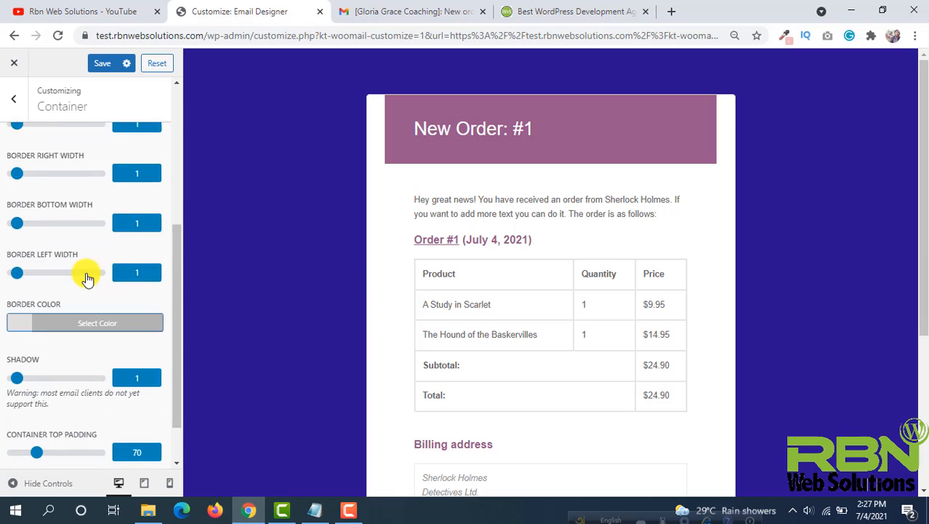
# - Return to the customizer sections, reopen Container and save the container changes
pyautogui.click(17, 103)
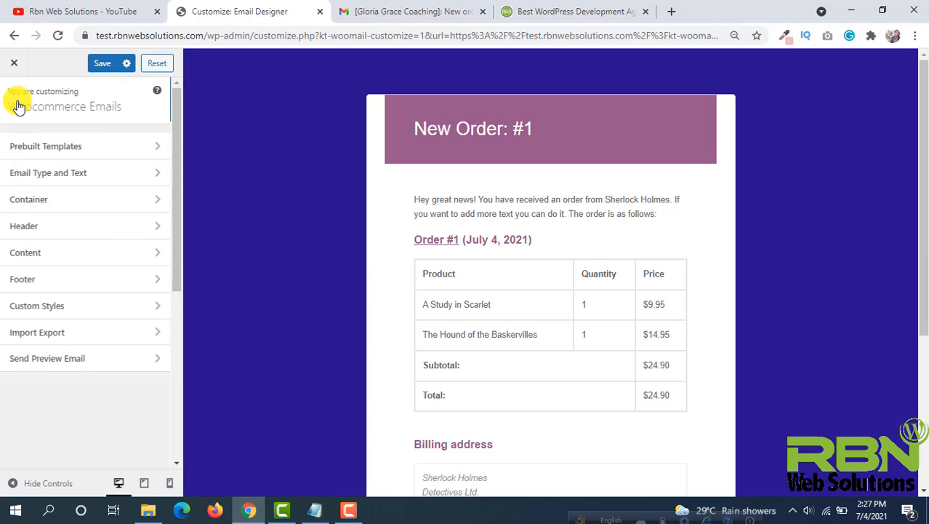
pyautogui.click(155, 188)
pyautogui.click(101, 63)
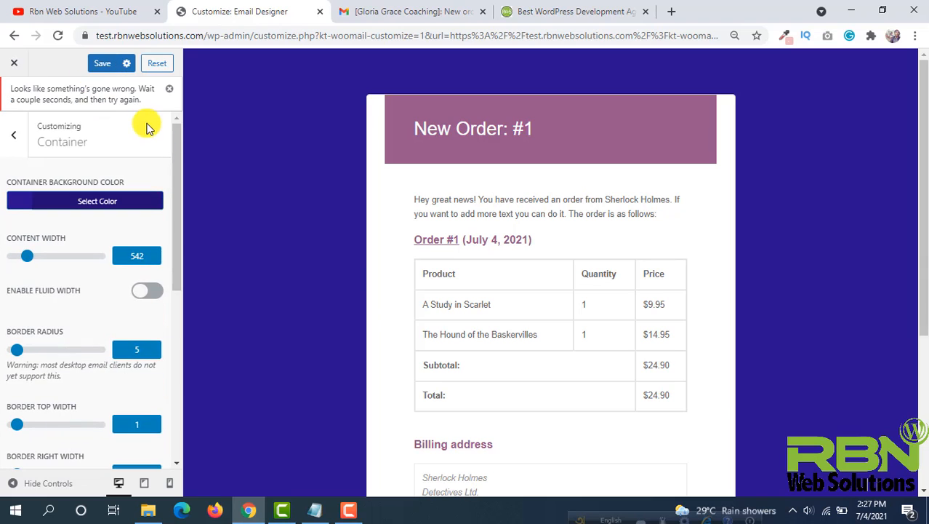
# - Save the container settings and go back to the customizer sections
pyautogui.click(102, 64)
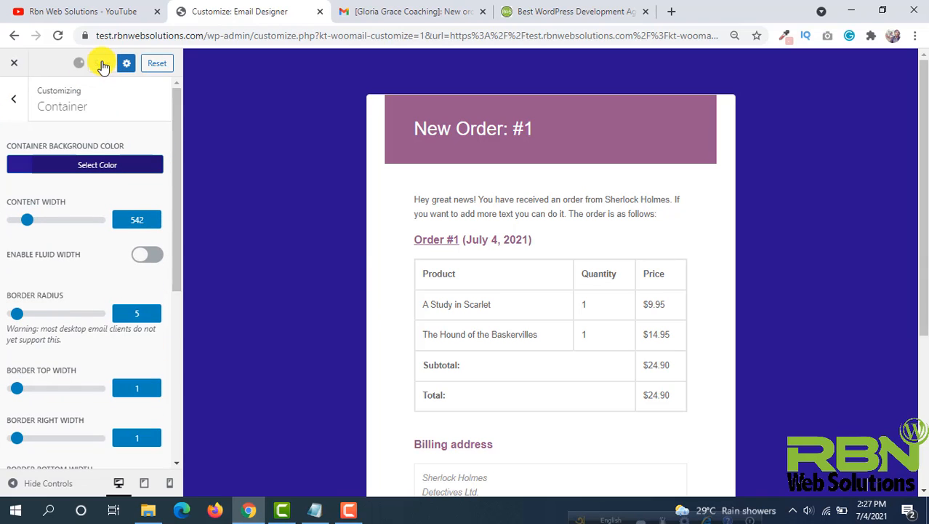
pyautogui.click(13, 100)
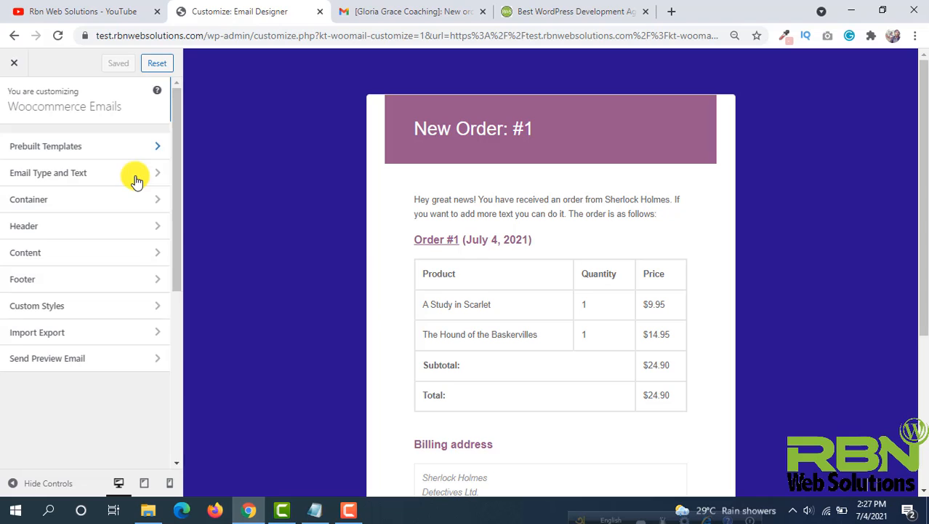
# - Open the Header settings and set the header image to the logo-2 Lech Resort & Spa logo from the media library
pyautogui.click(147, 231)
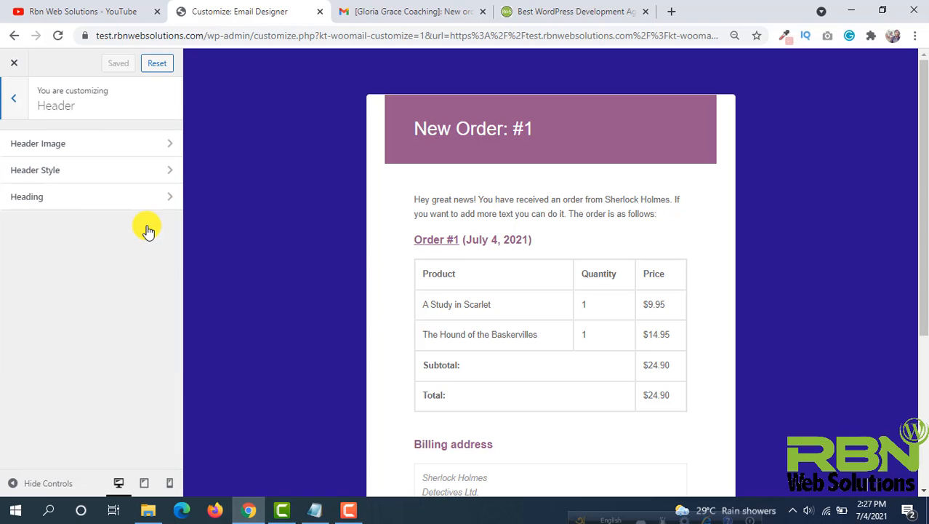
pyautogui.click(145, 148)
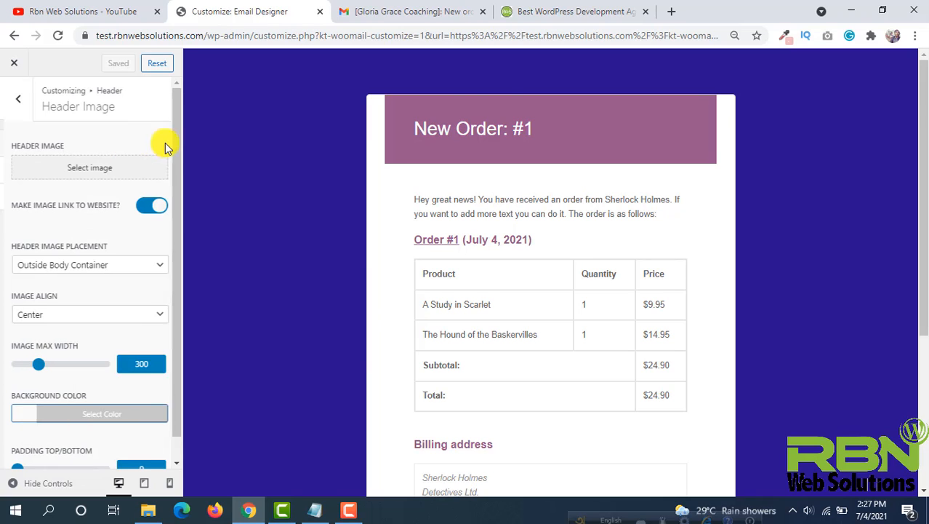
pyautogui.click(15, 101)
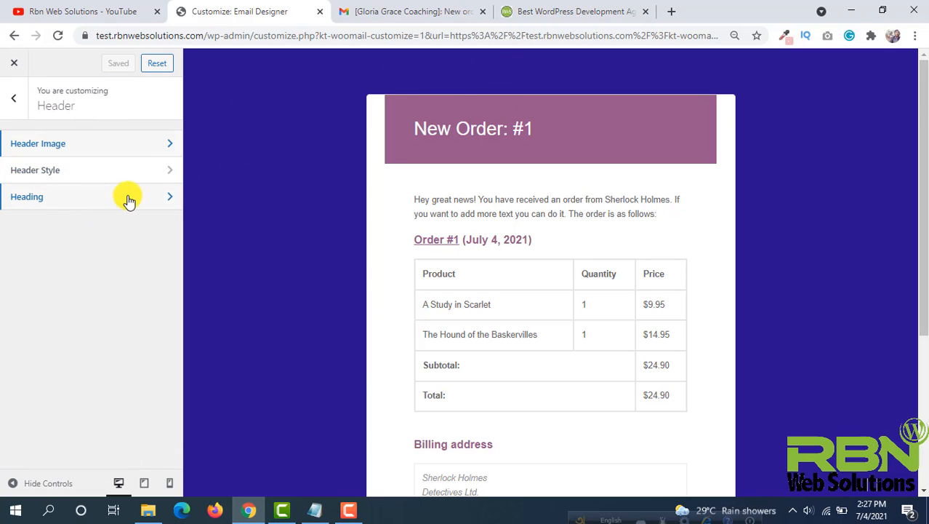
pyautogui.click(100, 145)
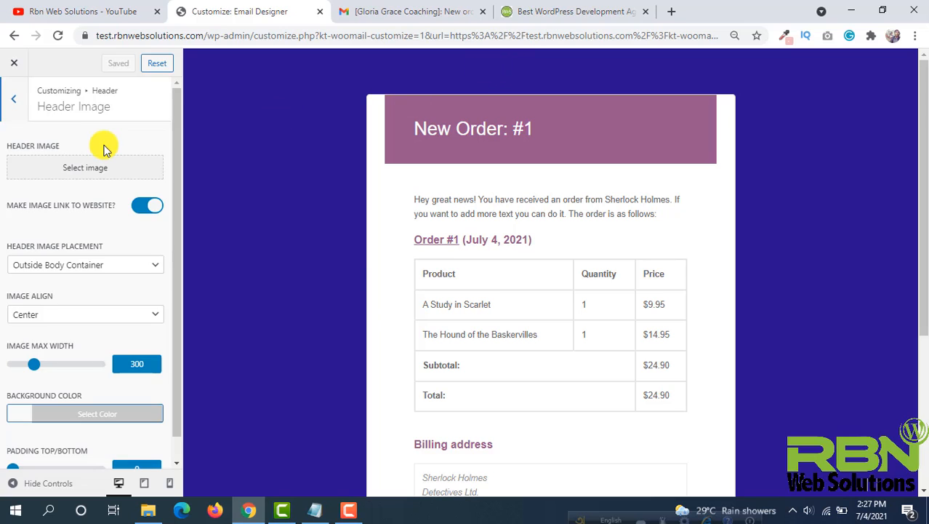
pyautogui.click(105, 167)
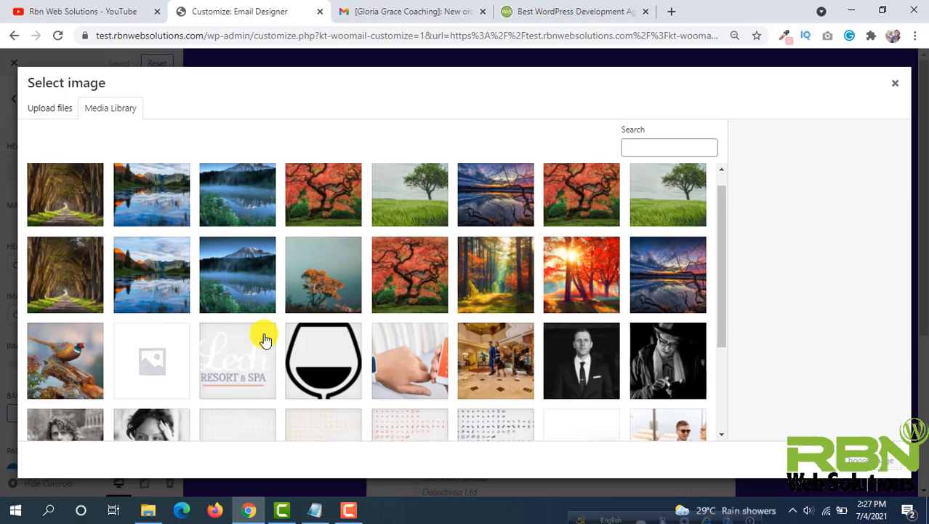
pyautogui.scroll(-1, 251, 320)
pyautogui.click(240, 309)
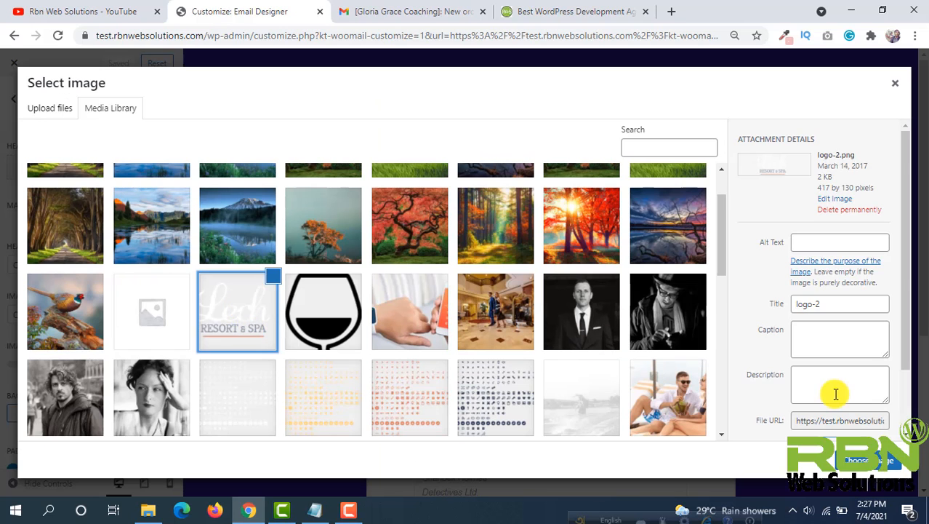
pyautogui.click(876, 461)
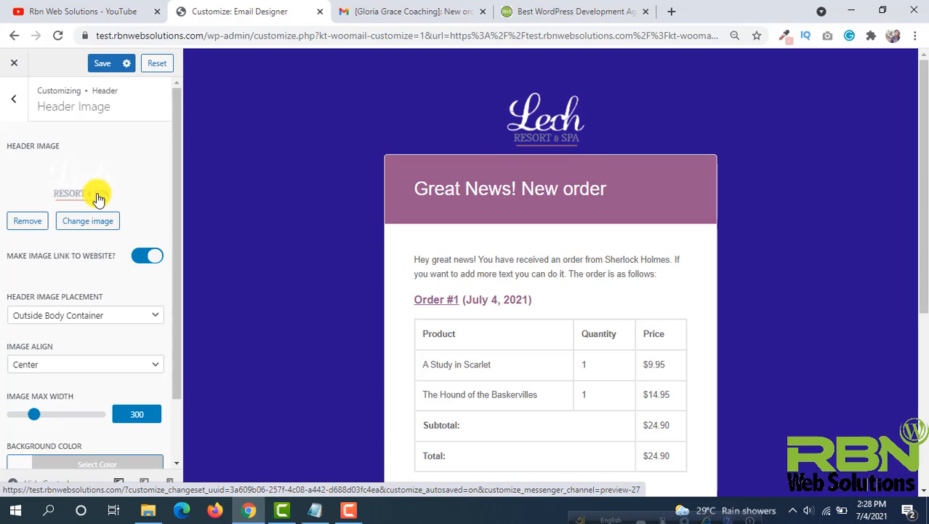
# - Try Left and Right alignment for the header image, then set it back to Center
pyautogui.scroll(-1, 93, 193)
pyautogui.click(83, 291)
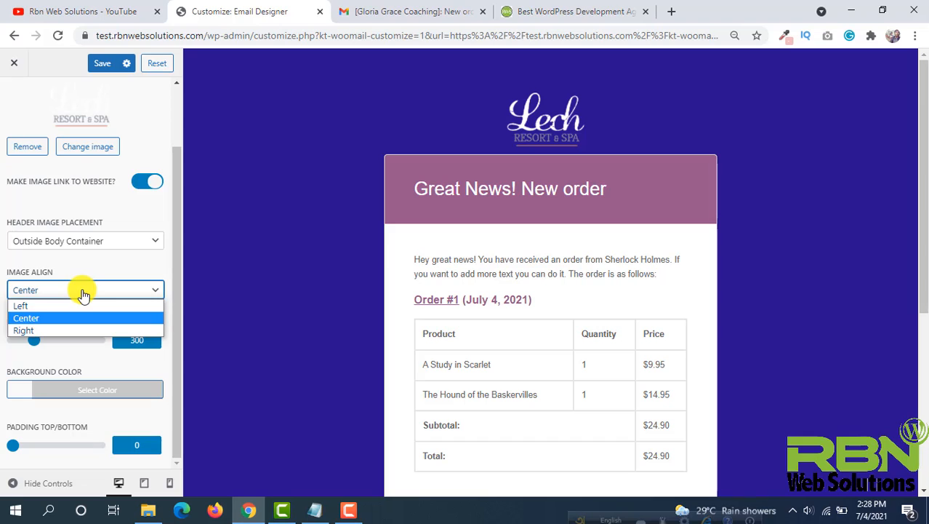
pyautogui.click(27, 307)
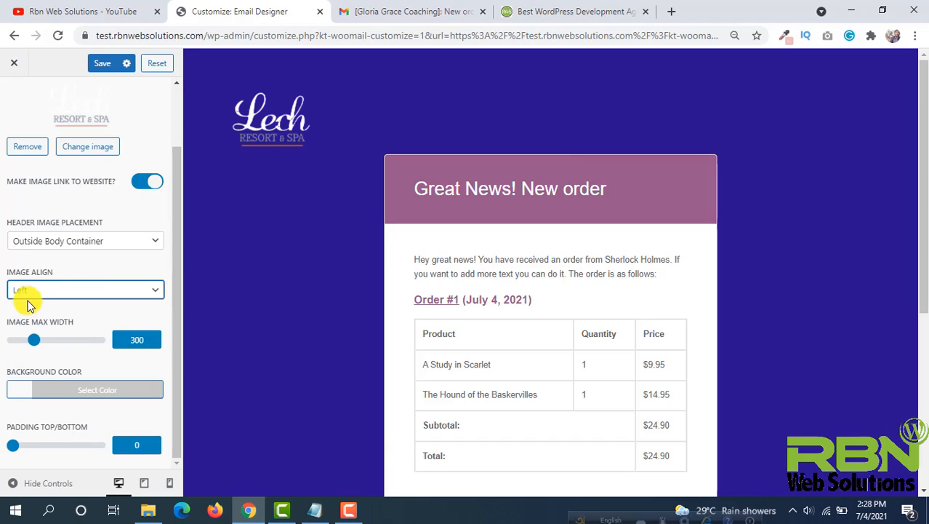
pyautogui.click(41, 293)
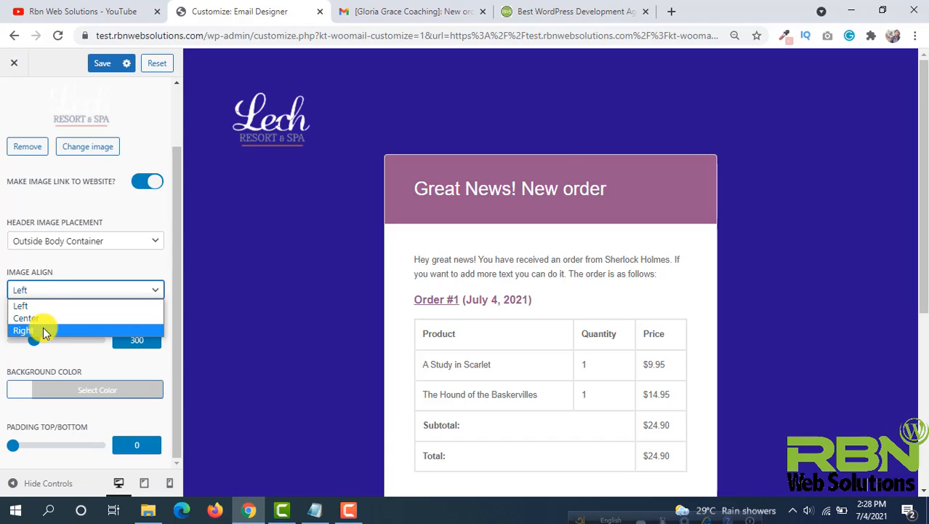
pyautogui.click(43, 327)
pyautogui.click(81, 294)
pyautogui.click(46, 317)
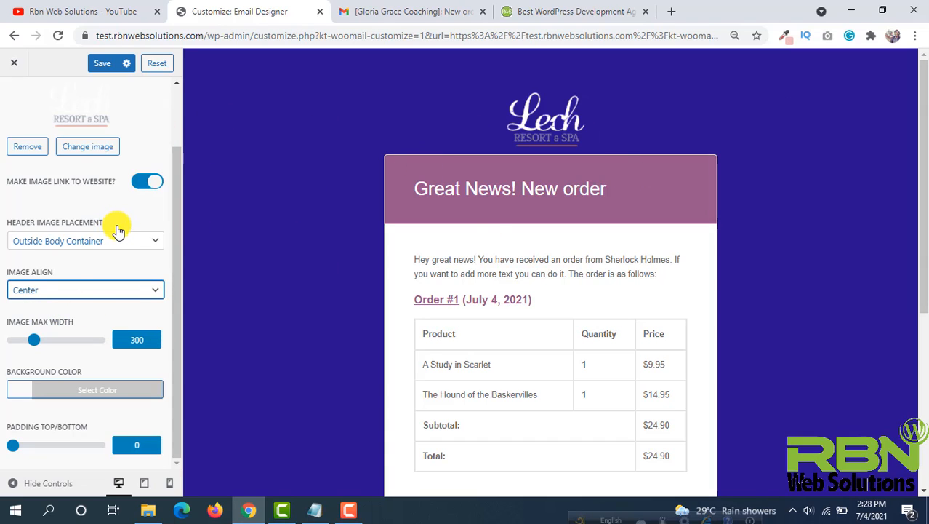
# - Try a red background color behind the header image
pyautogui.click(22, 397)
pyautogui.scroll(-3, 89, 321)
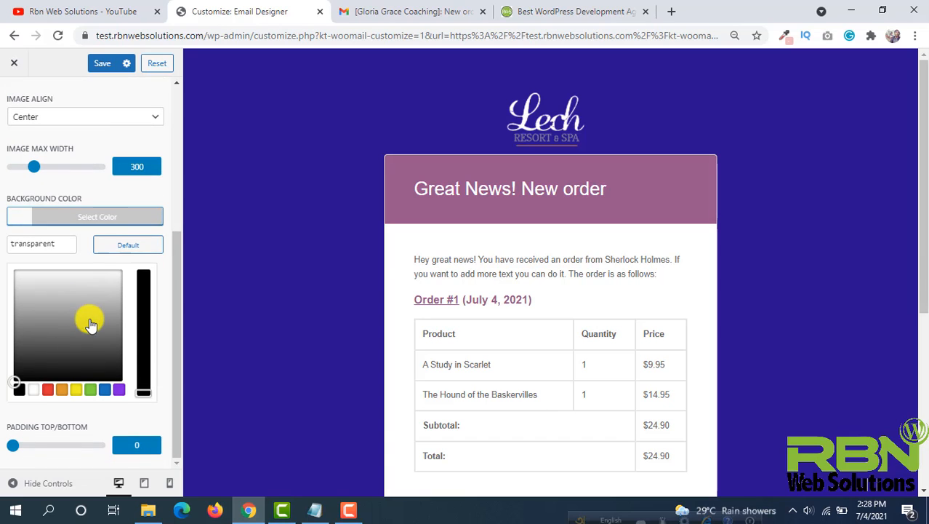
pyautogui.click(47, 390)
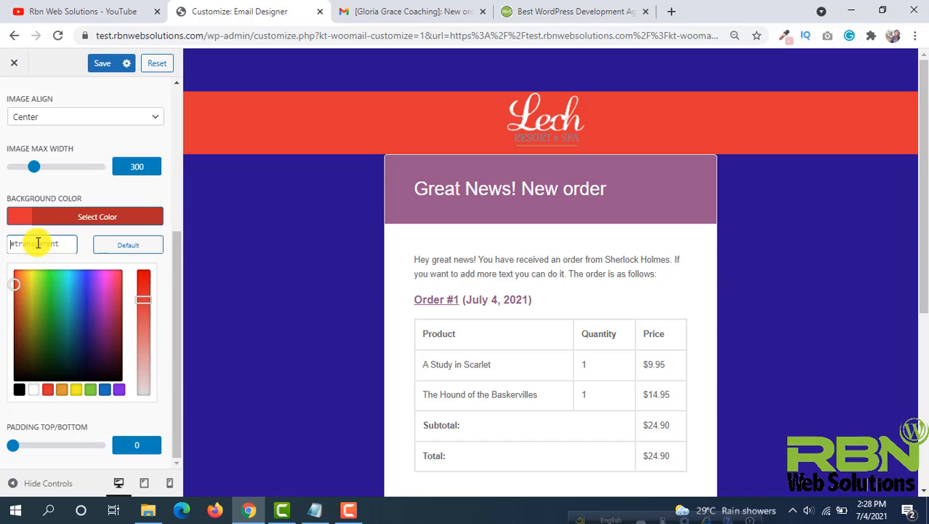
pyautogui.scroll(4, 87, 218)
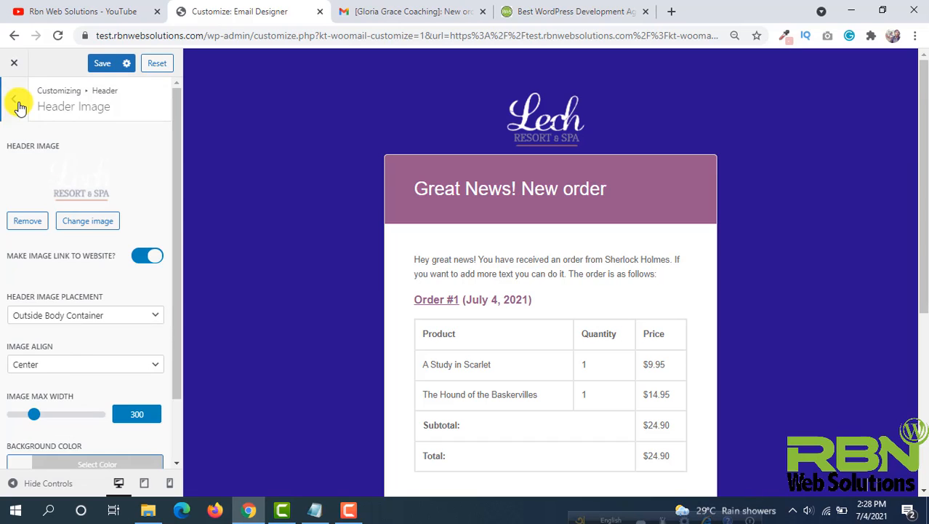
# - Open the Heading settings and set the heading font family to Lucida Sans Unicode
pyautogui.click(16, 102)
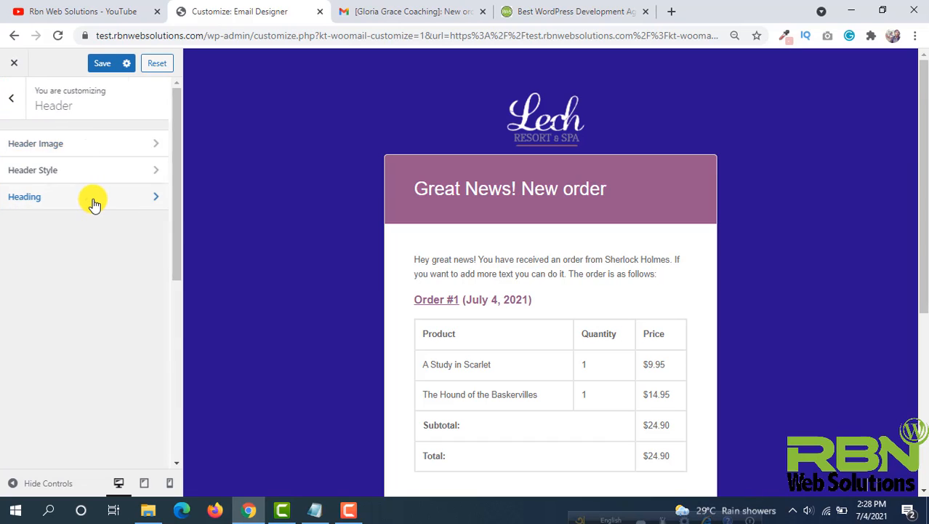
pyautogui.click(93, 202)
pyautogui.scroll(-1, 60, 200)
pyautogui.scroll(-3, 59, 200)
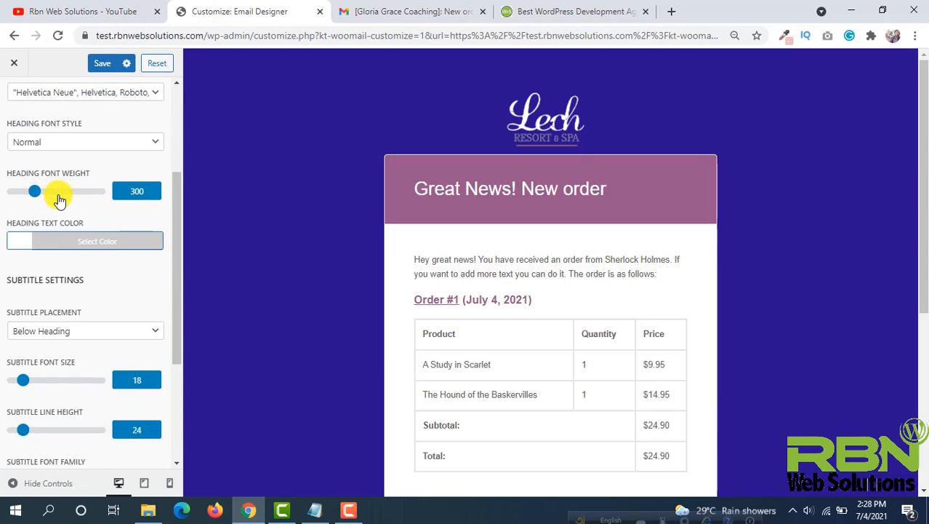
pyautogui.scroll(4, 58, 193)
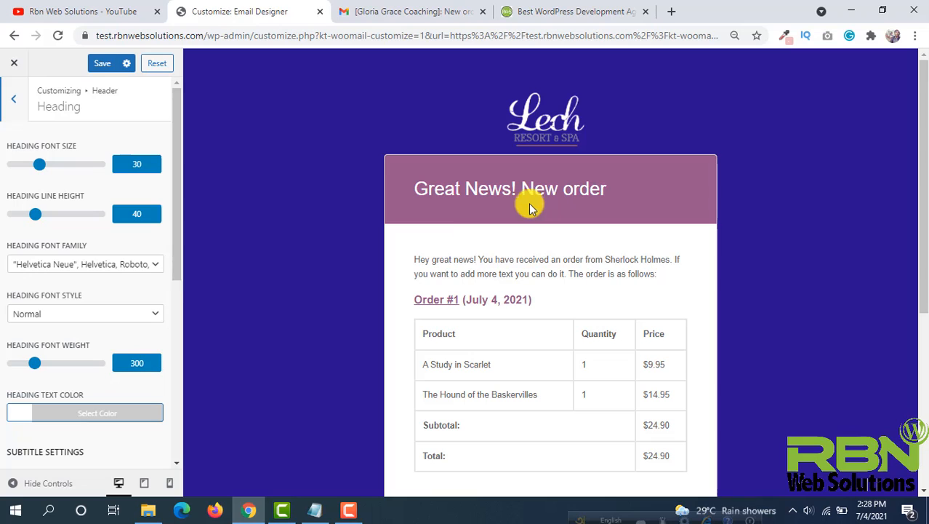
pyautogui.click(108, 264)
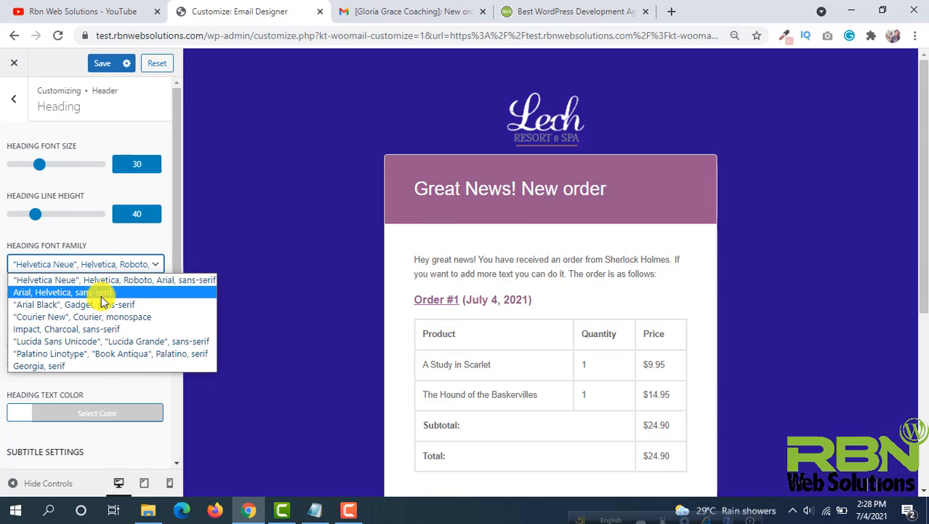
pyautogui.click(62, 343)
pyautogui.click(76, 264)
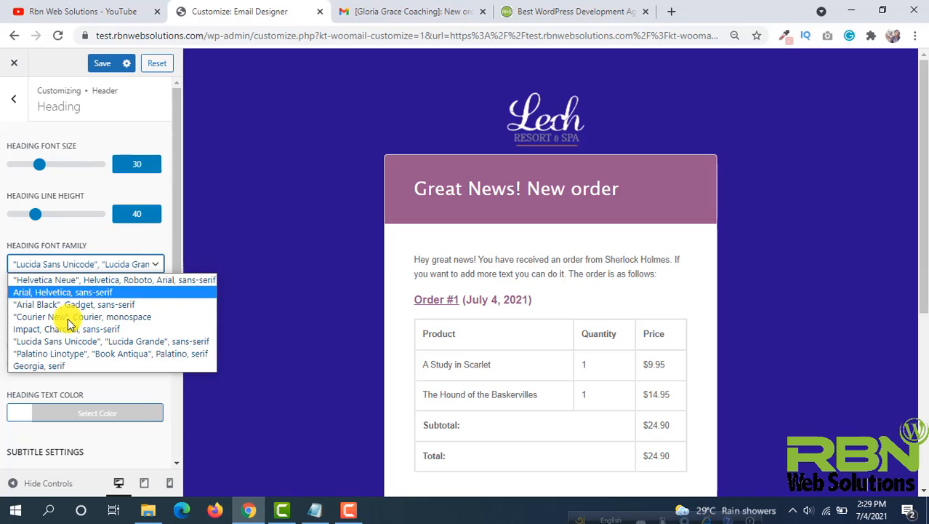
pyautogui.click(78, 320)
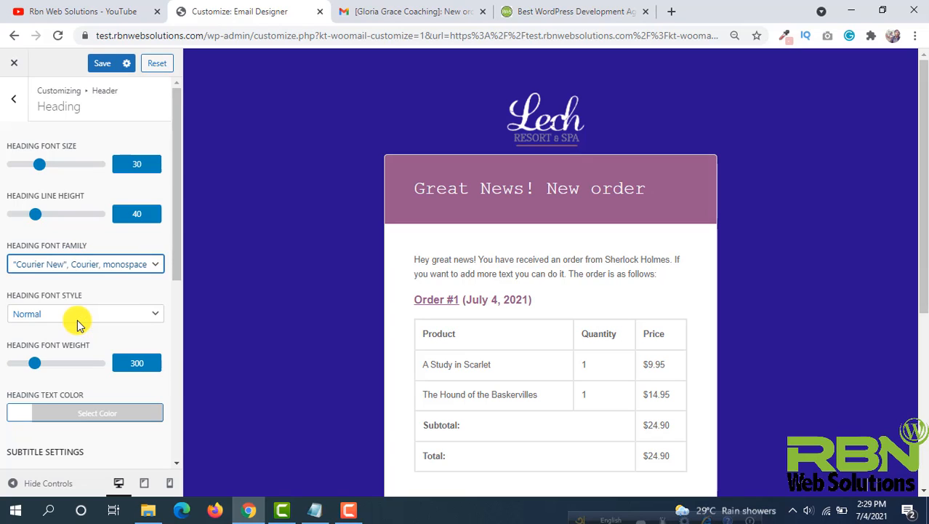
pyautogui.click(93, 264)
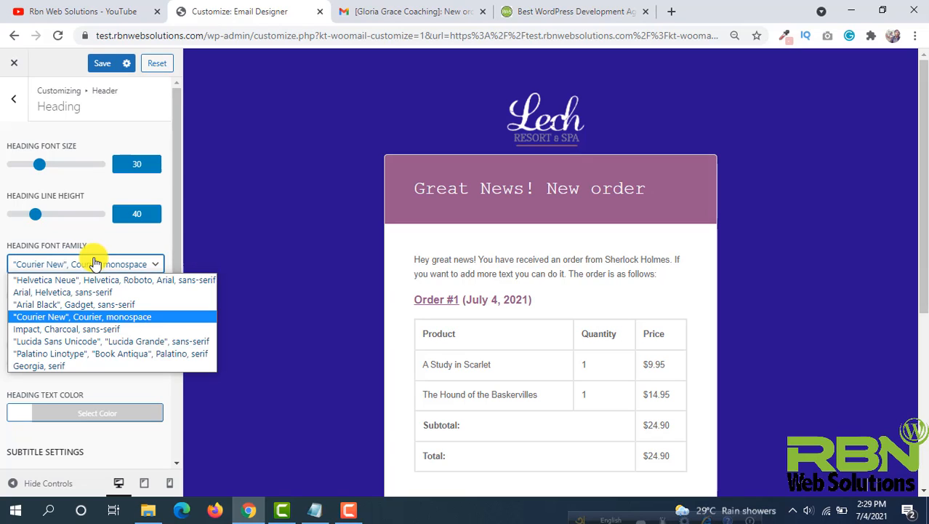
pyautogui.click(102, 341)
# - Set the heading font weight to 600
pyautogui.scroll(-1, 84, 271)
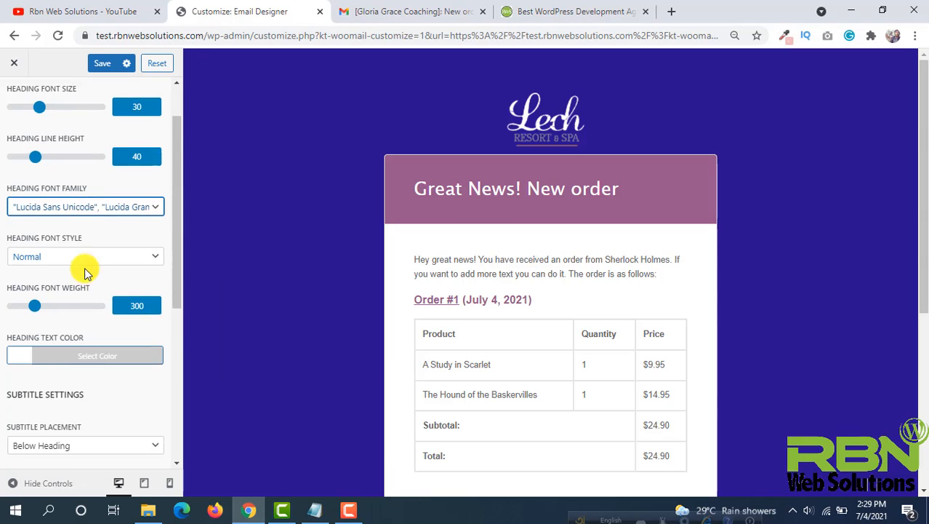
pyautogui.scroll(-1, 84, 271)
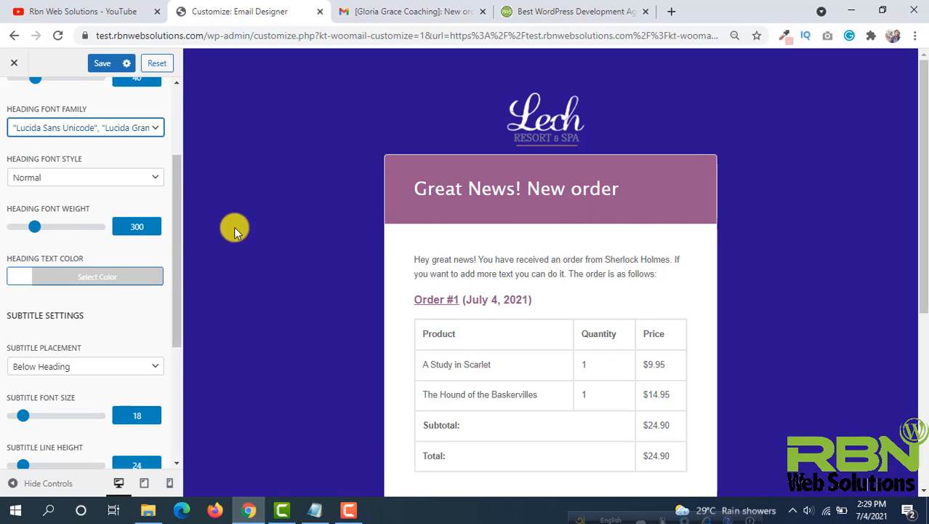
pyautogui.click(35, 228)
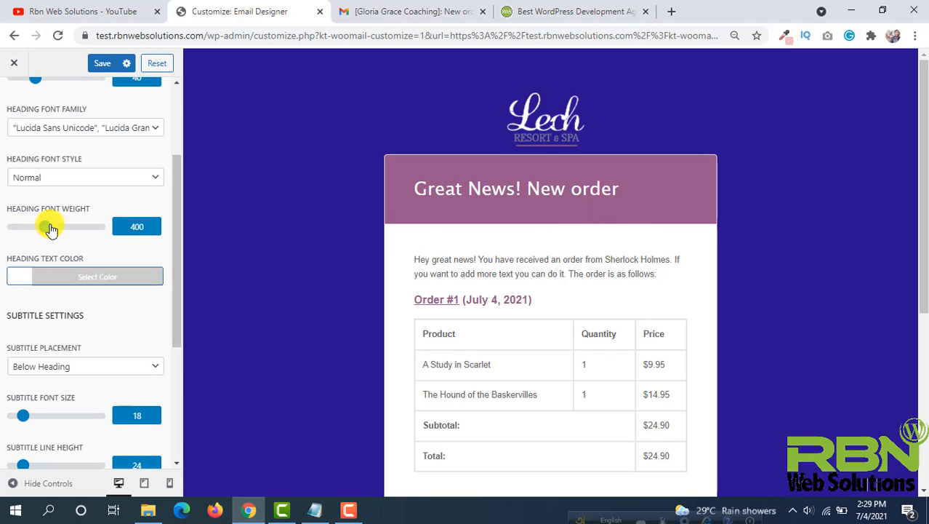
pyautogui.moveTo(64, 230); pyautogui.dragTo(70, 231)
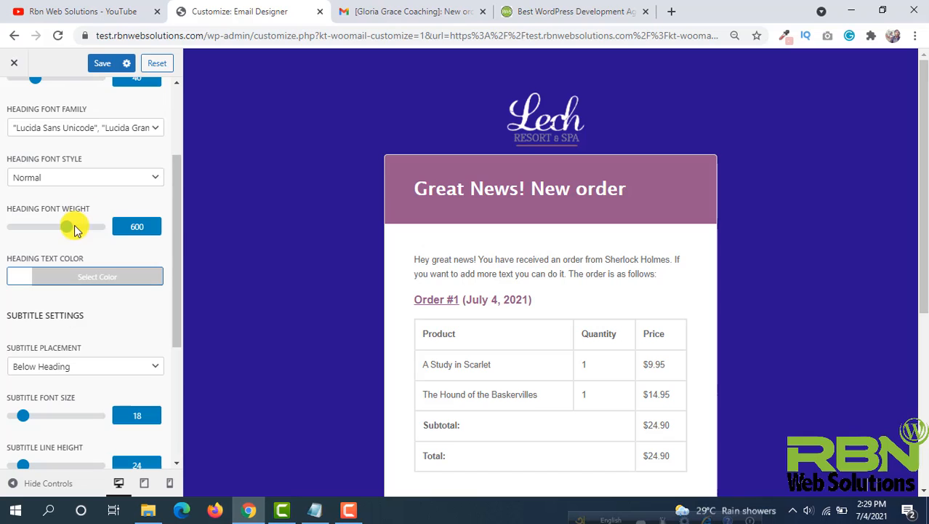
# - Set the heading text color to #ffc02d
pyautogui.click(10, 285)
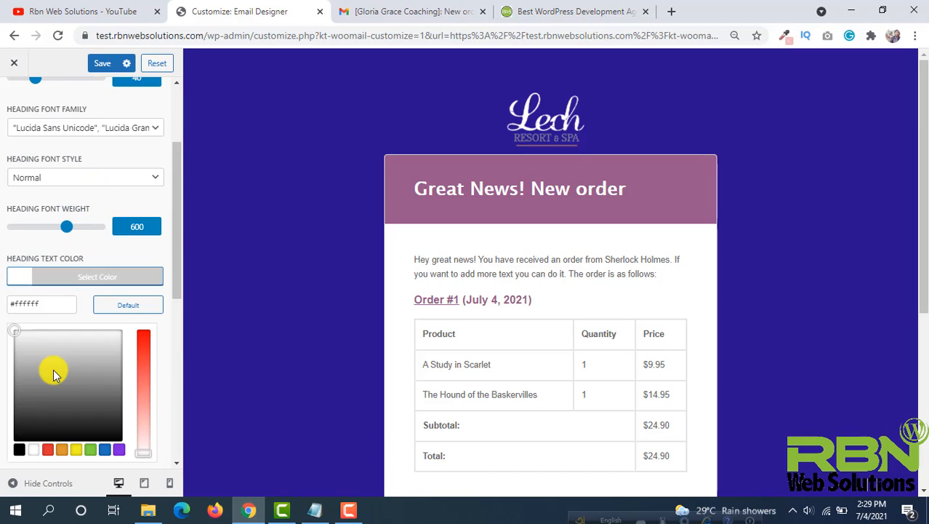
pyautogui.click(46, 450)
pyautogui.moveTo(65, 434); pyautogui.dragTo(26, 323)
# - Review the subtitle settings, save the heading changes and return to the main customizer sections
pyautogui.scroll(-2, 217, 241)
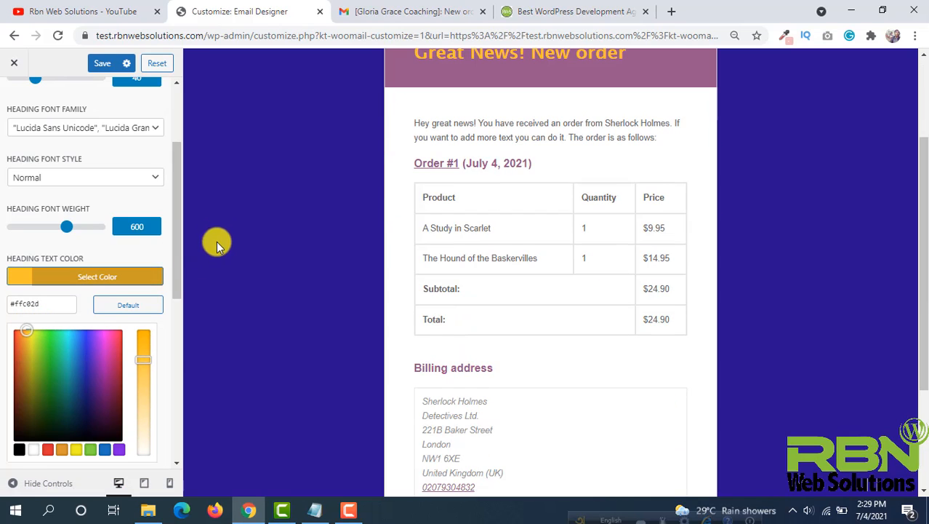
pyautogui.scroll(-3, 138, 309)
pyautogui.scroll(-1, 138, 308)
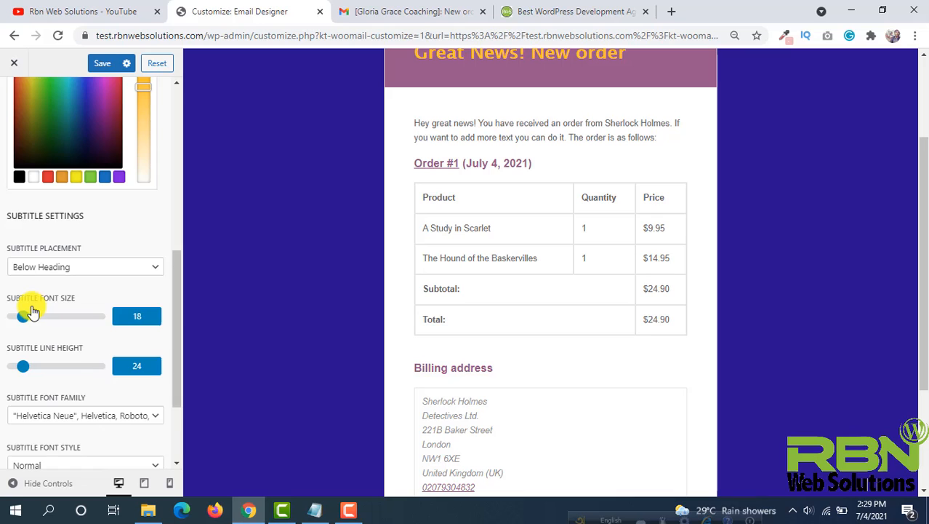
pyautogui.scroll(-2, 44, 313)
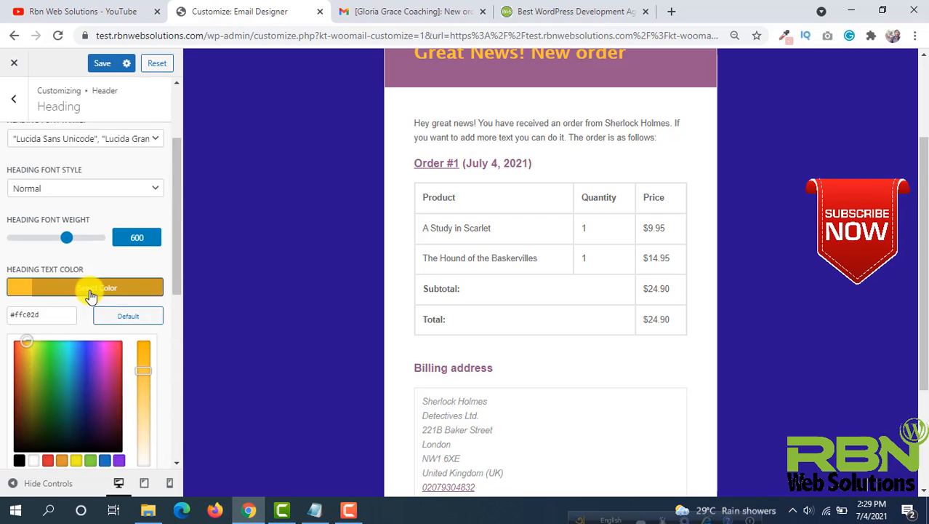
pyautogui.scroll(2, 90, 295)
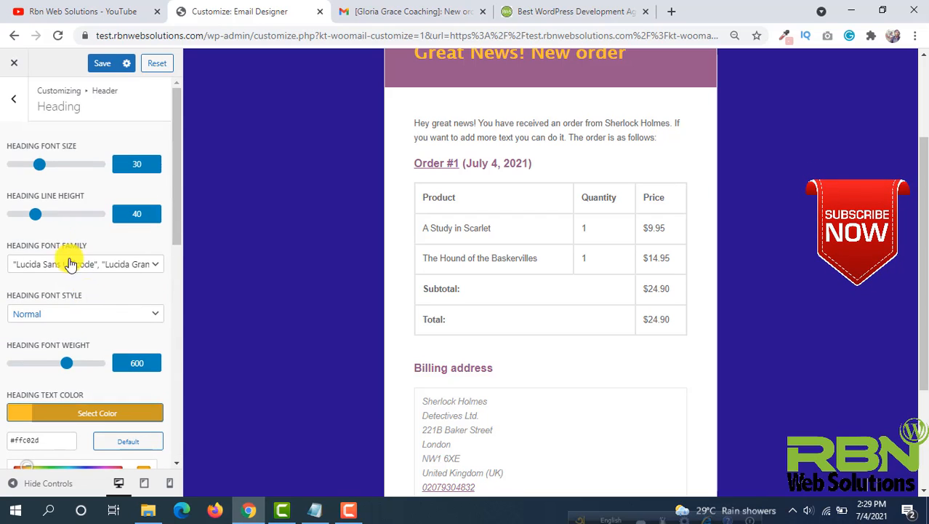
pyautogui.click(102, 64)
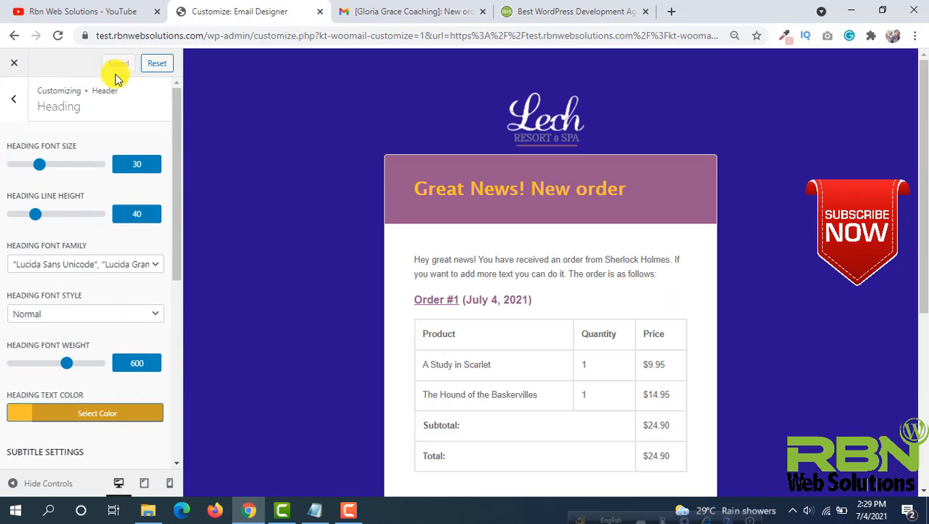
pyautogui.click(13, 99)
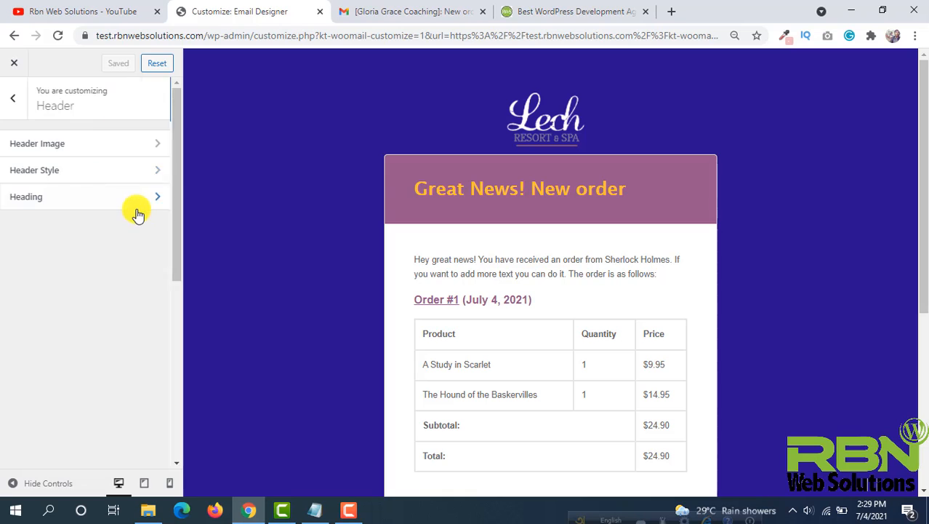
pyautogui.click(5, 114)
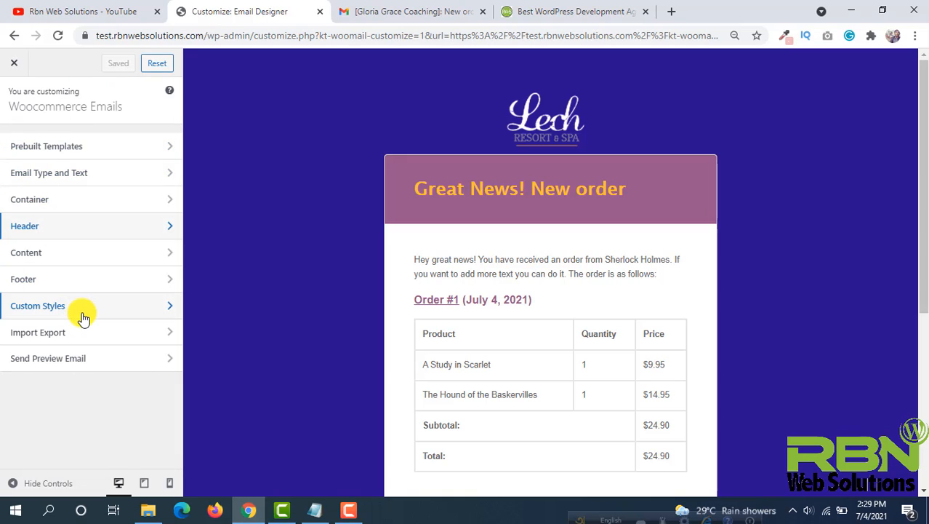
# - Open the Content settings and scroll through the email preview's order details
pyautogui.click(141, 255)
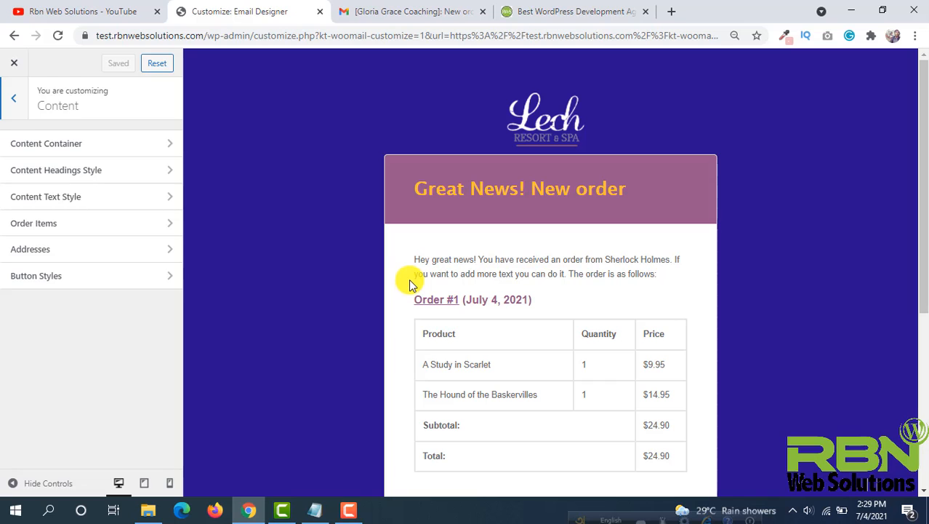
pyautogui.scroll(-2, 491, 305)
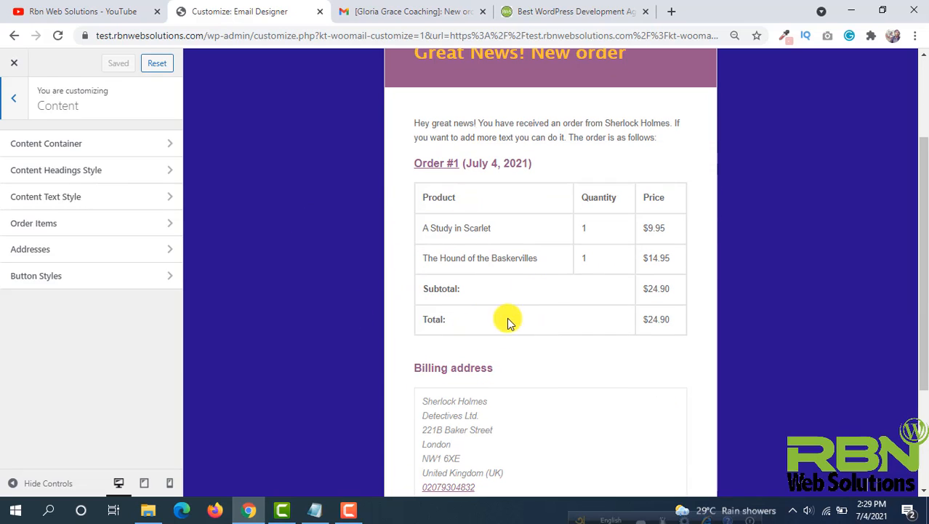
pyautogui.scroll(-2, 528, 375)
pyautogui.scroll(5, 509, 378)
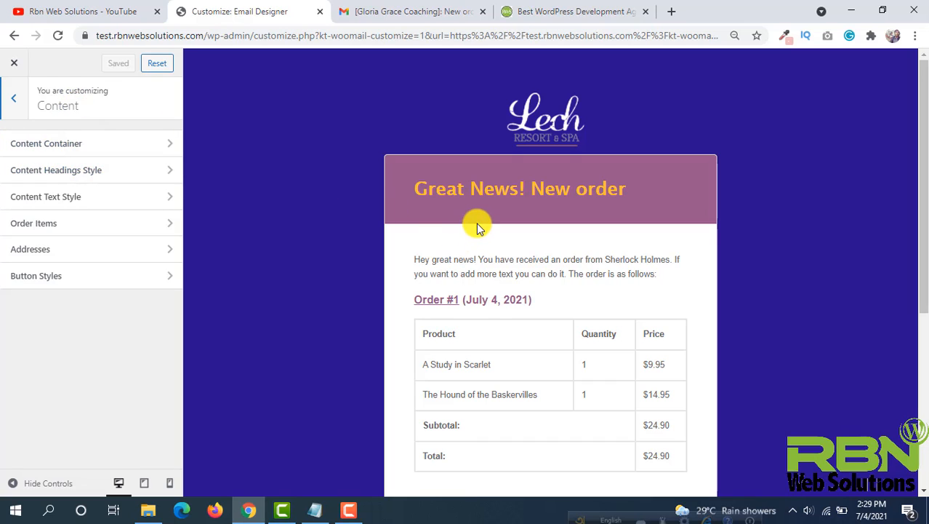
pyautogui.scroll(-1, 678, 352)
pyautogui.scroll(-3, 571, 353)
pyautogui.scroll(4, 545, 291)
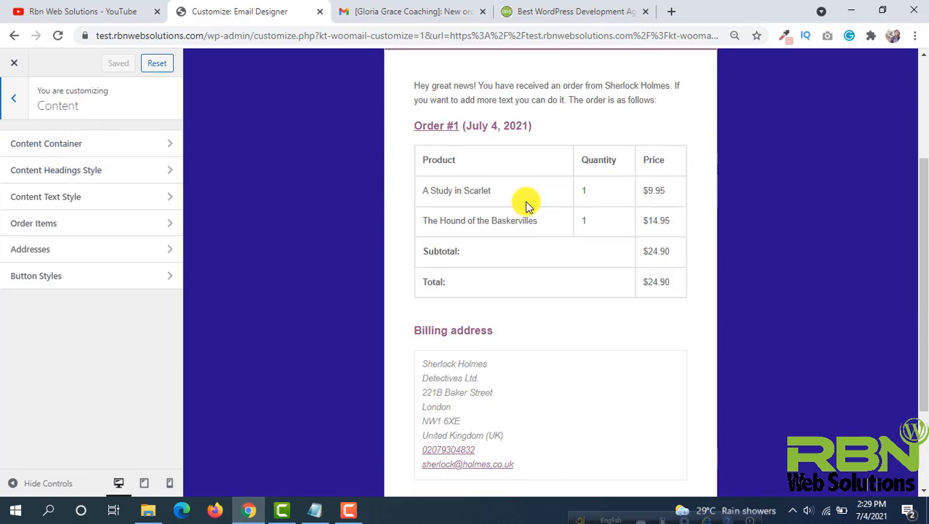
# - Open the Content Headings Style settings and examine the H2 options against the preview's headings
pyautogui.click(143, 174)
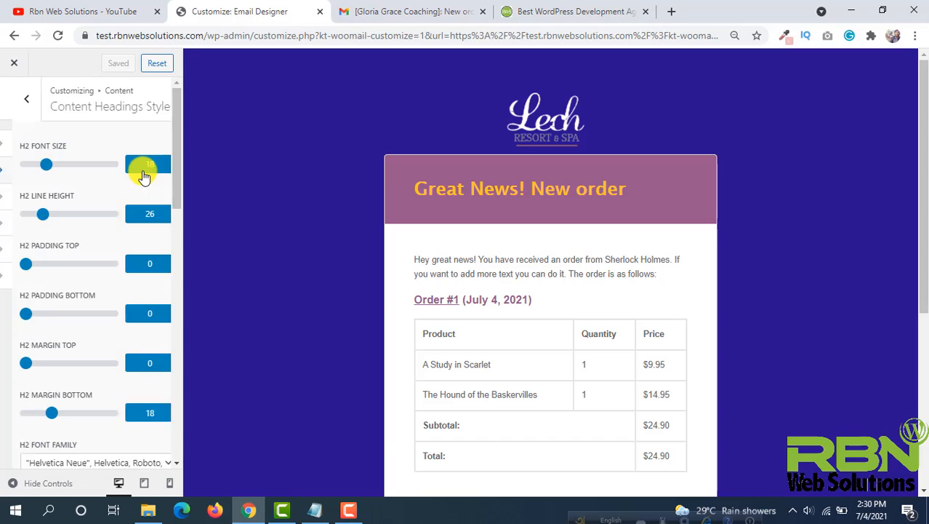
pyautogui.scroll(-5, 113, 196)
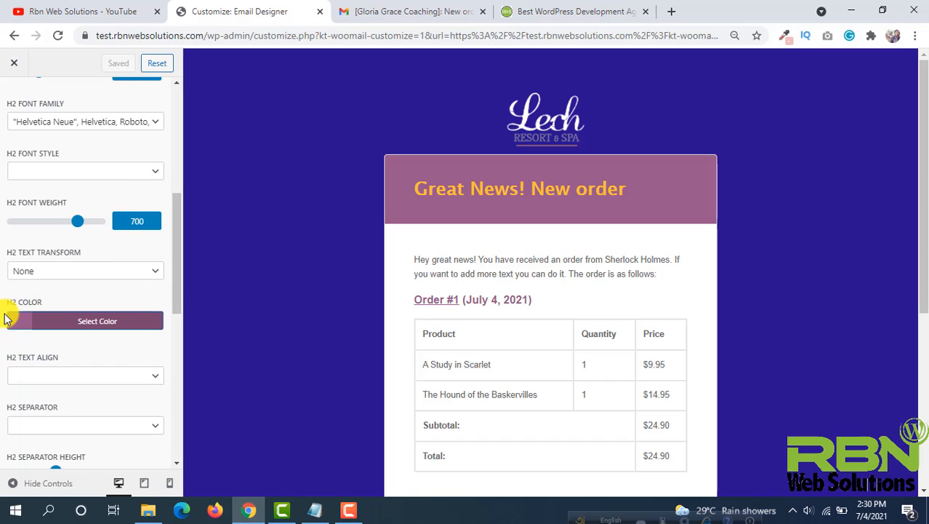
pyautogui.scroll(-1, 502, 256)
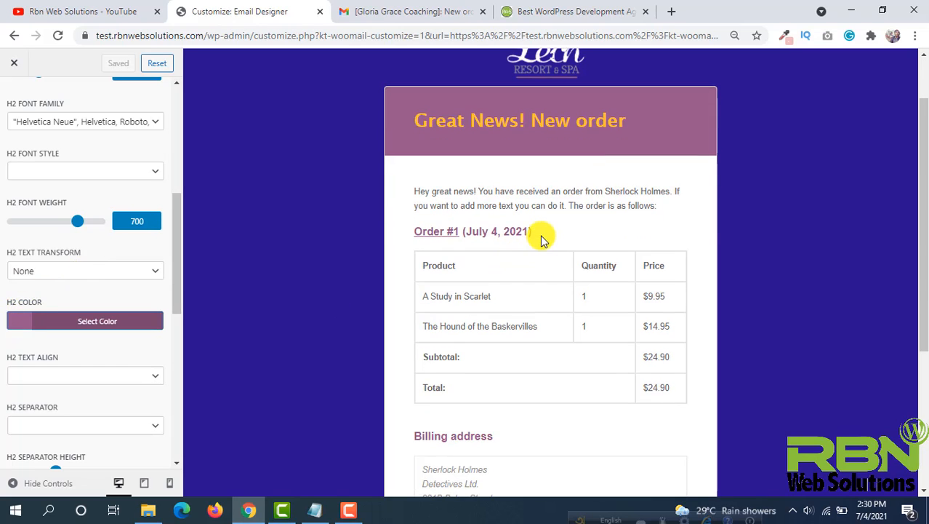
pyautogui.moveTo(541, 240); pyautogui.dragTo(413, 231)
pyautogui.click(507, 441)
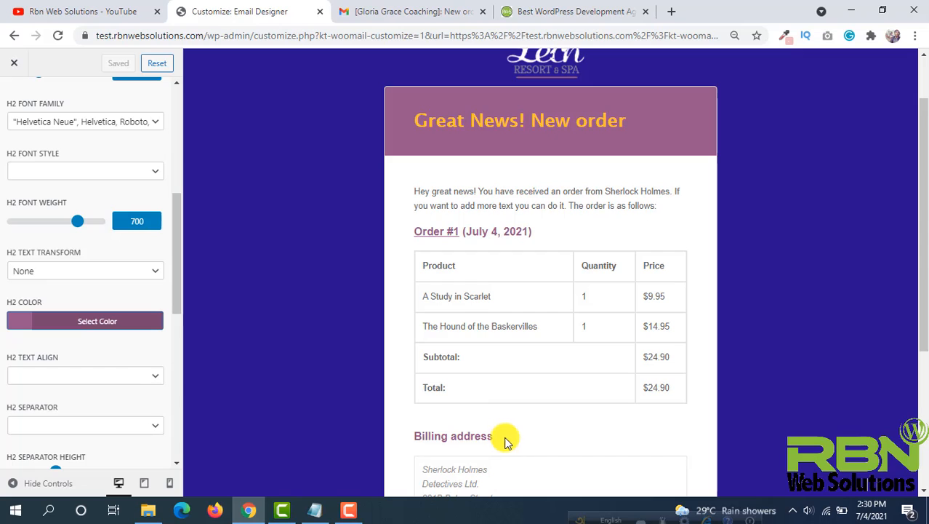
pyautogui.moveTo(507, 442); pyautogui.dragTo(408, 430)
pyautogui.scroll(-2, 409, 407)
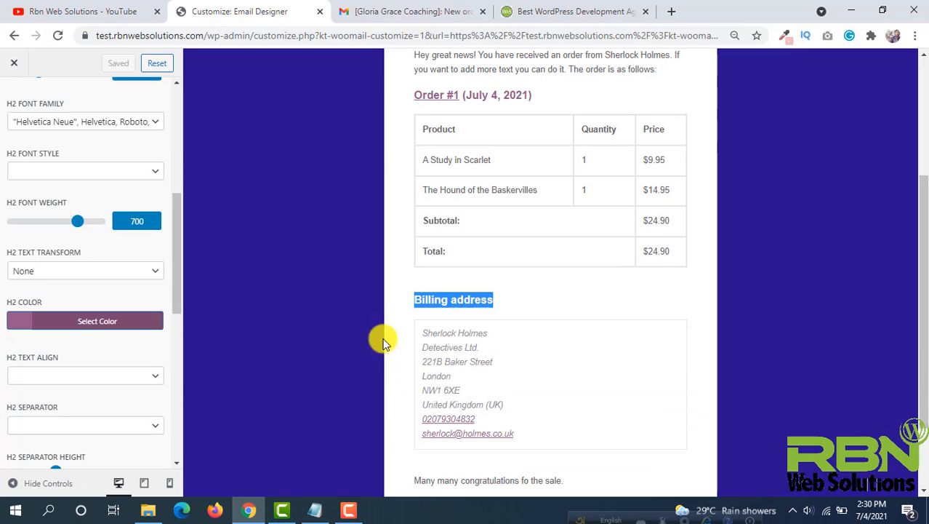
# - Set the H2 heading color to black, #000000
pyautogui.click(46, 324)
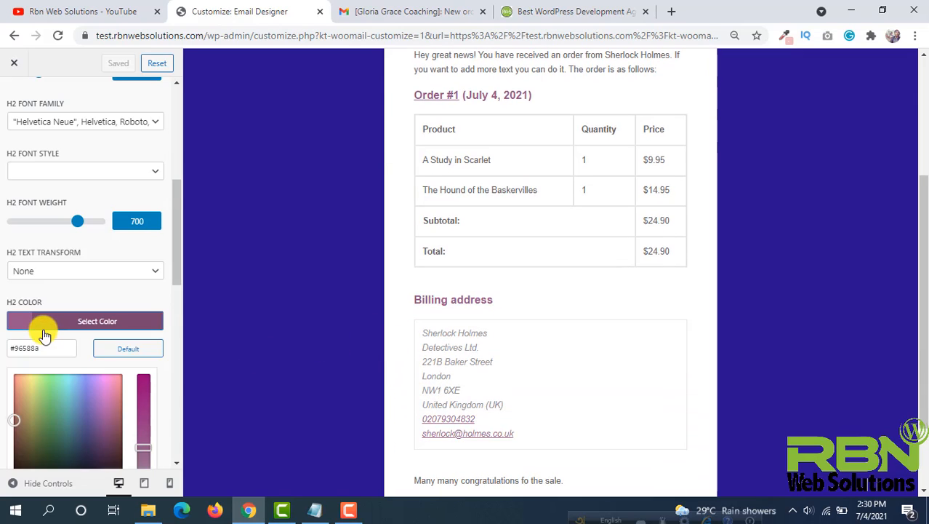
pyautogui.click(15, 422)
pyautogui.moveTo(15, 412); pyautogui.dragTo(36, 383)
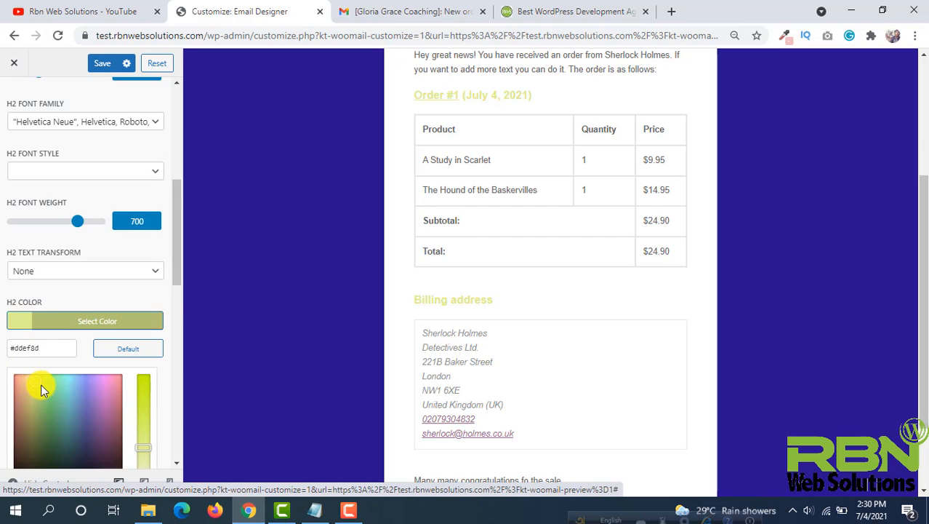
pyautogui.scroll(-1, 41, 390)
pyautogui.click(19, 425)
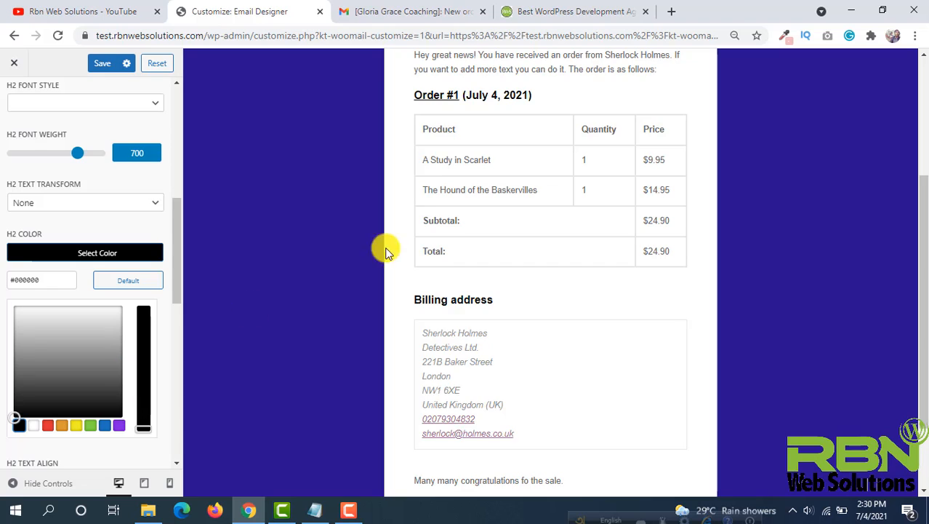
# - Review the H2 separator and H3 heading settings, then return to the Content sections
pyautogui.scroll(-2, 545, 172)
pyautogui.scroll(-3, 128, 251)
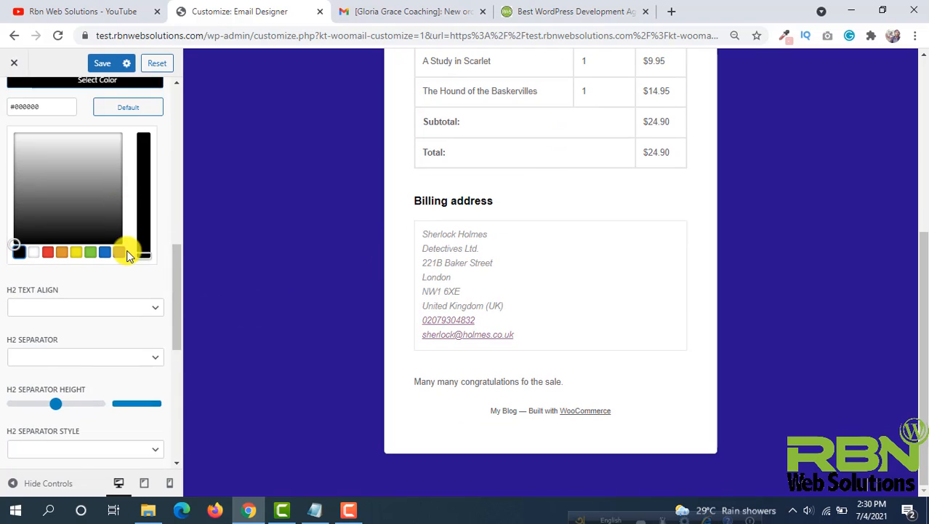
pyautogui.scroll(-3, 129, 254)
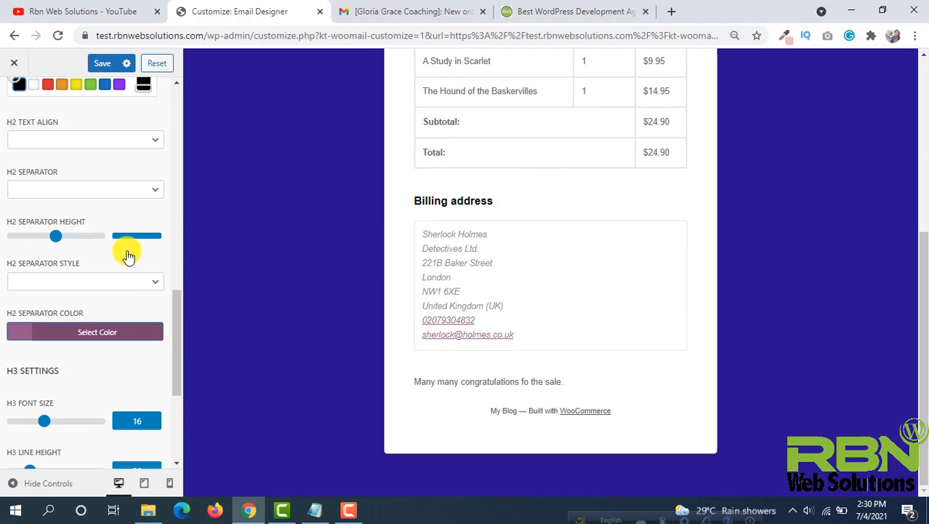
pyautogui.scroll(4, 551, 253)
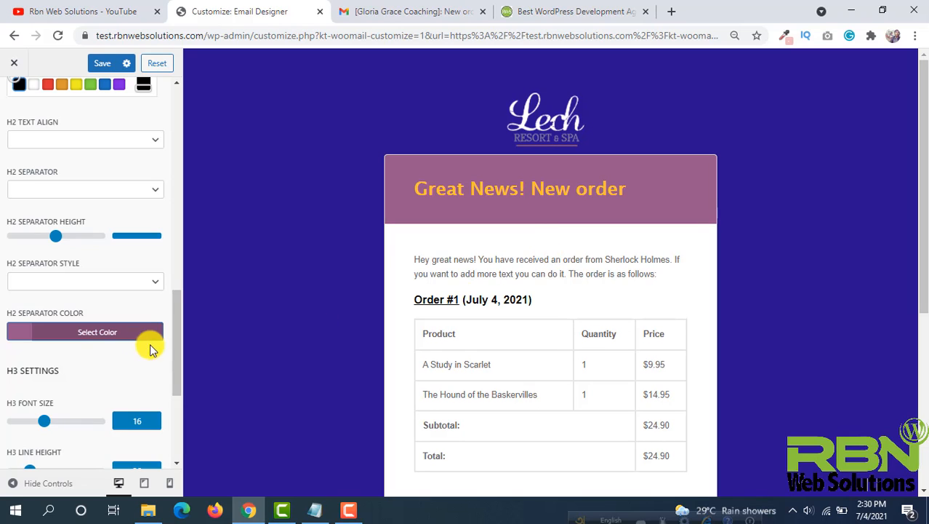
pyautogui.scroll(5, 119, 315)
pyautogui.scroll(4, 119, 314)
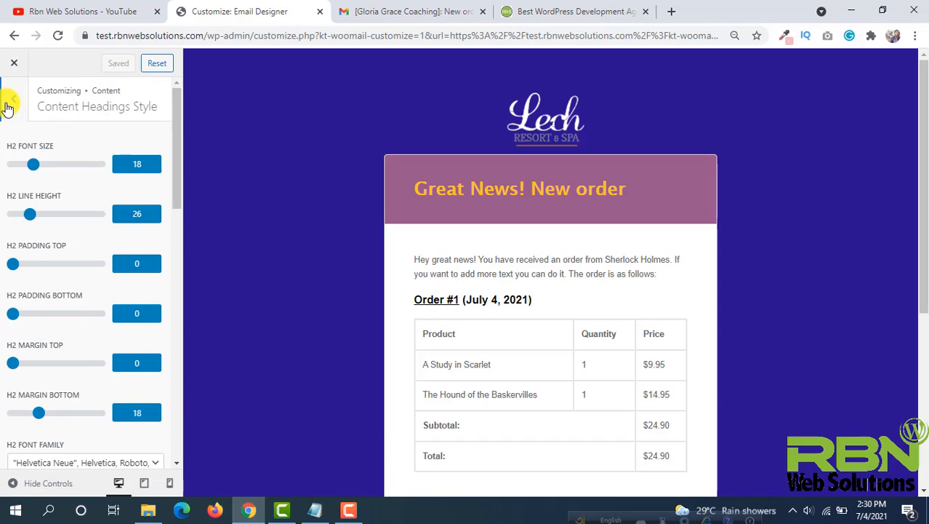
pyautogui.click(8, 105)
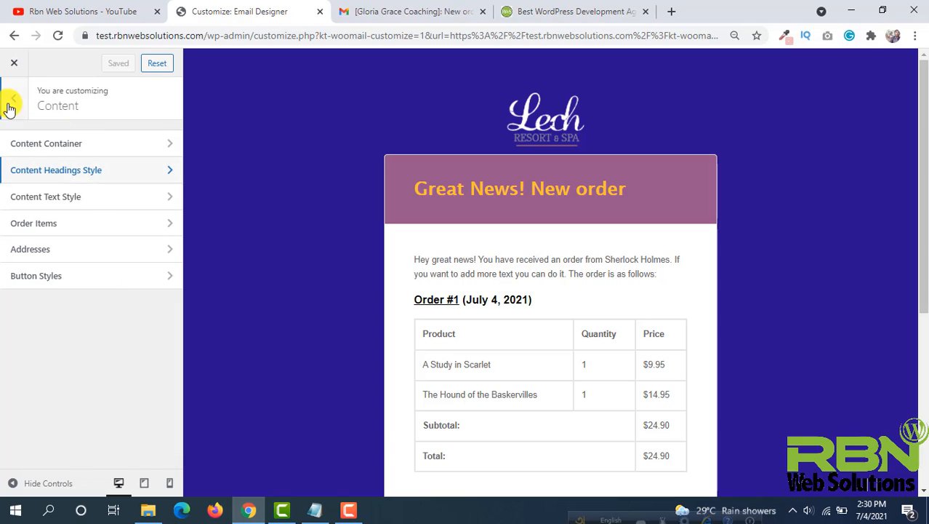
# - Open the Content Text Style settings and set the content font size to 16
pyautogui.click(103, 203)
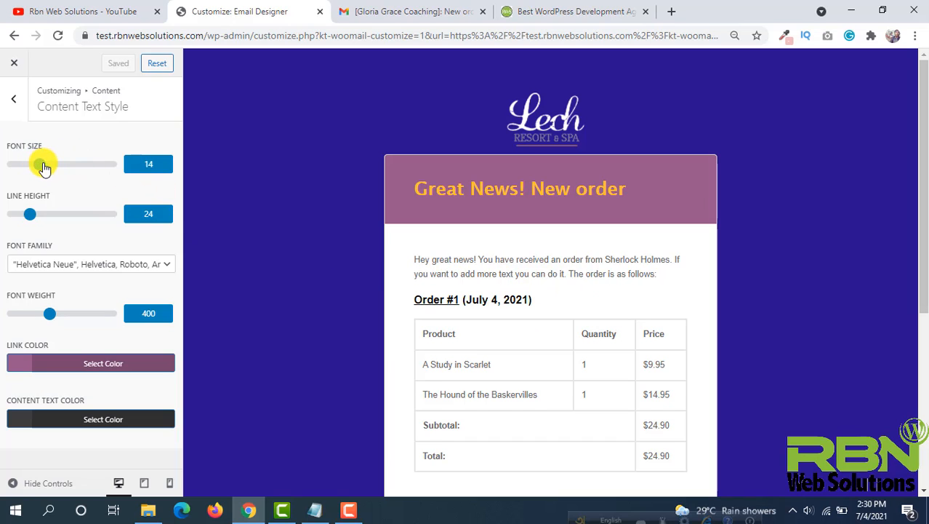
pyautogui.moveTo(44, 168); pyautogui.dragTo(48, 169)
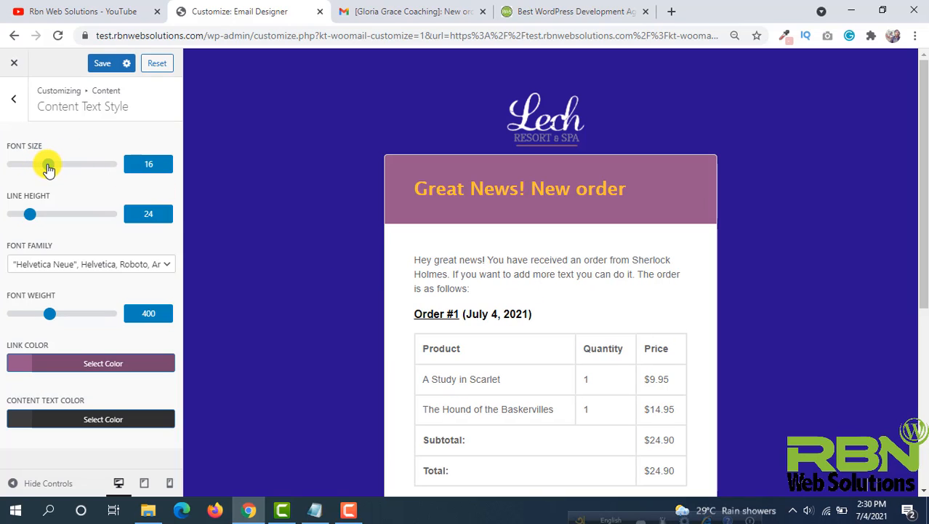
pyautogui.scroll(-2, 533, 245)
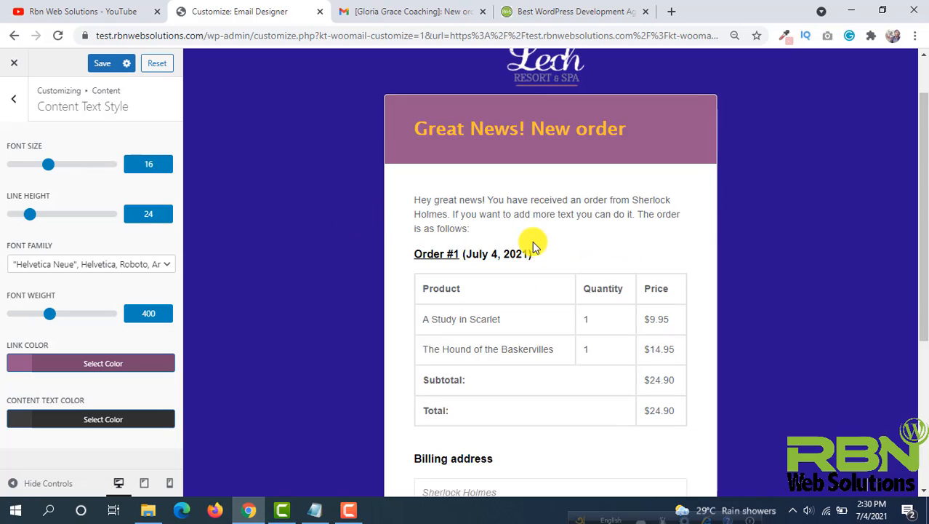
# - Set the content text font family to Lucida Sans Unicode
pyautogui.click(98, 267)
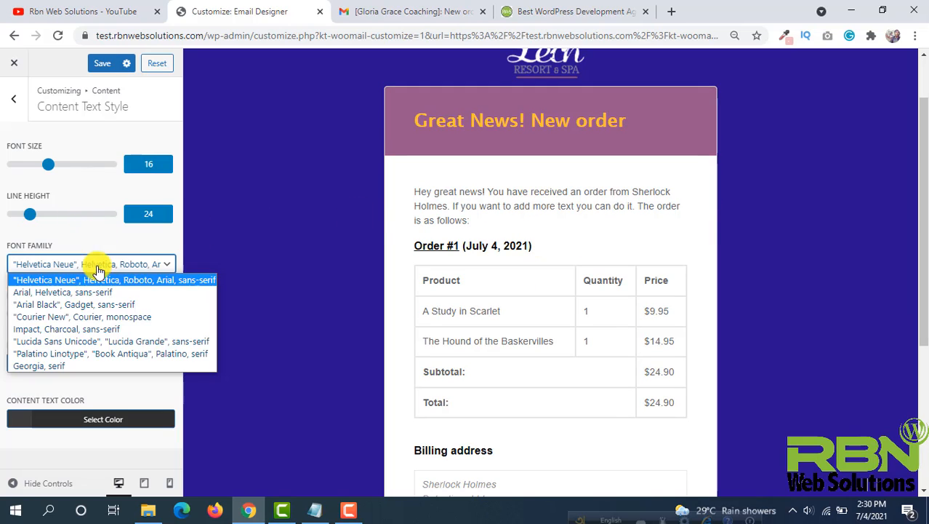
pyautogui.click(77, 338)
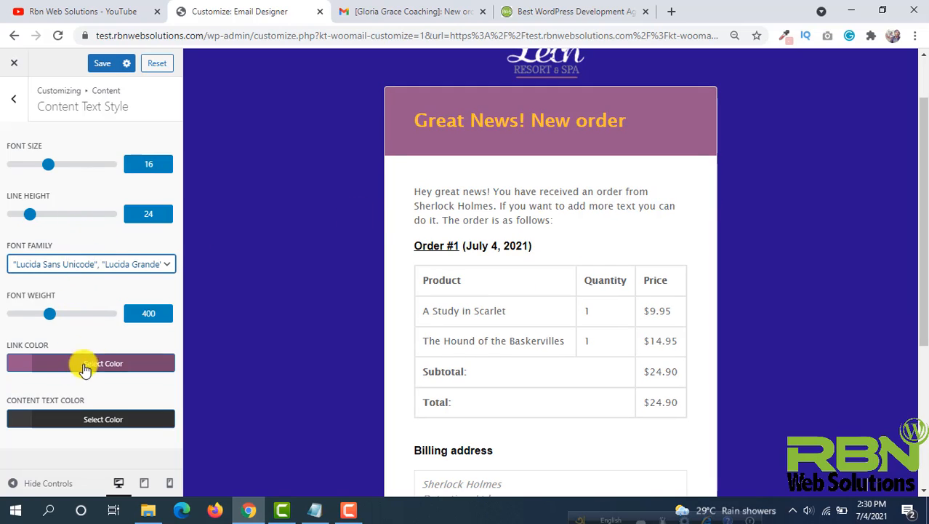
pyautogui.scroll(-2, 543, 174)
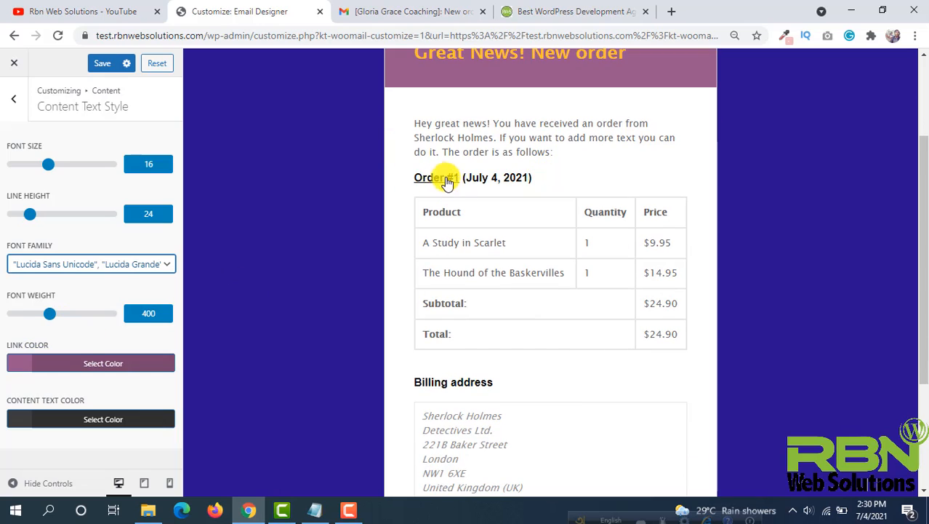
pyautogui.scroll(-5, 550, 197)
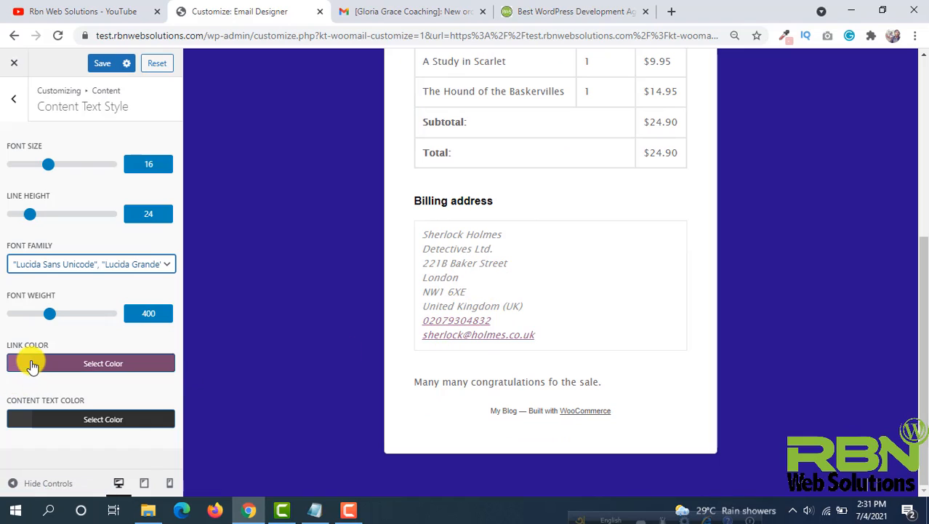
# - Set the link color to blue, #1e73be
pyautogui.click(58, 368)
pyautogui.scroll(-2, 60, 374)
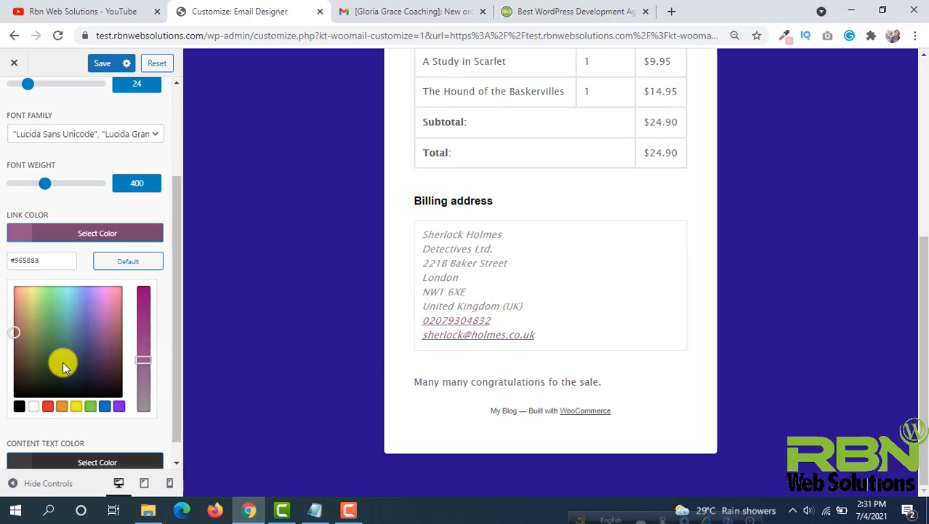
pyautogui.click(50, 401)
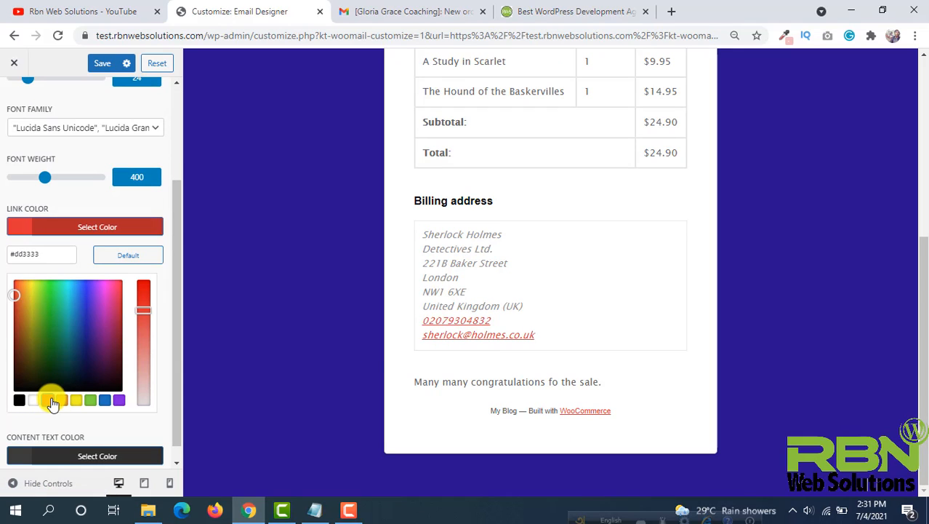
pyautogui.click(106, 401)
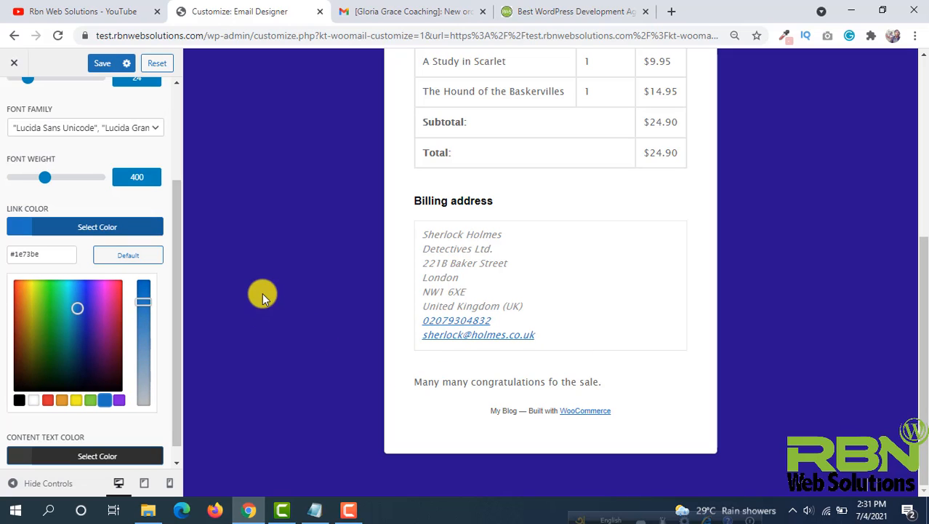
pyautogui.scroll(-1, 125, 321)
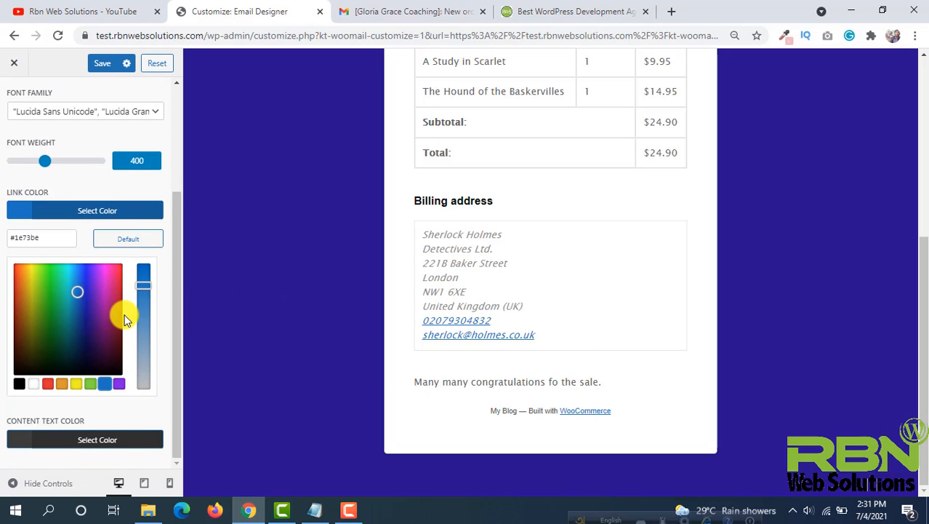
pyautogui.scroll(4, 493, 196)
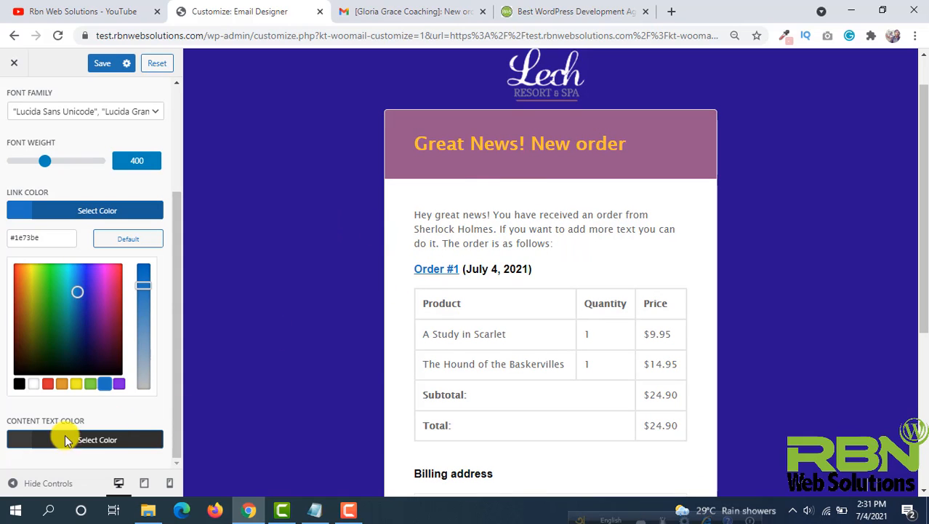
# - Set the content text color to black, #000000, and save the changes
pyautogui.click(30, 440)
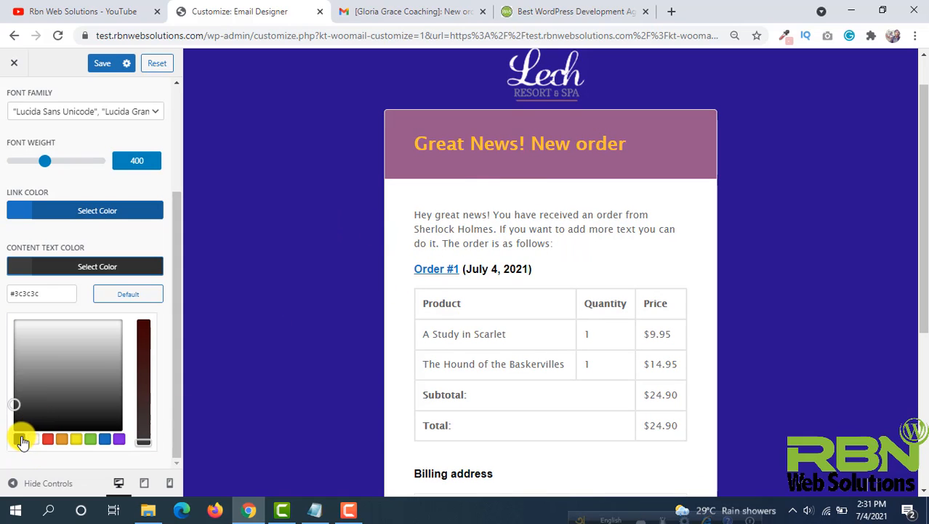
pyautogui.click(22, 440)
pyautogui.rightClick(22, 439)
pyautogui.click(17, 445)
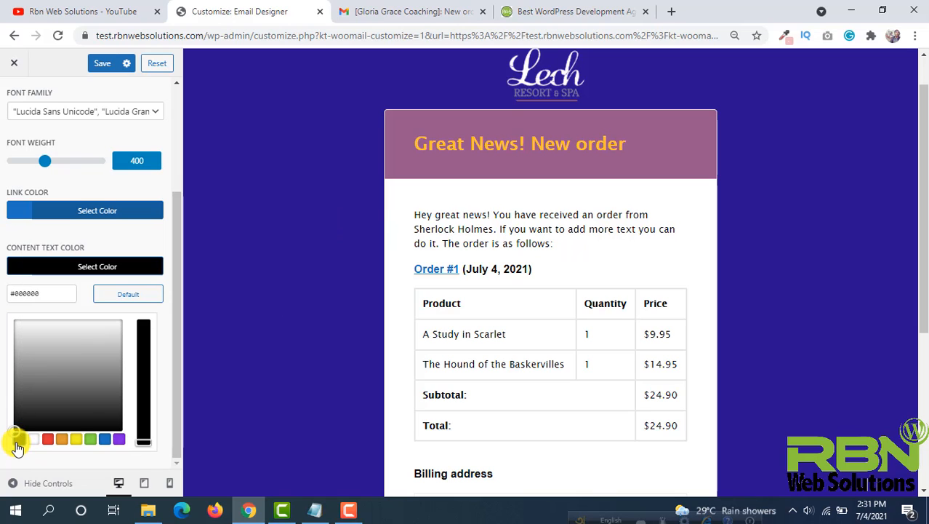
pyautogui.click(102, 63)
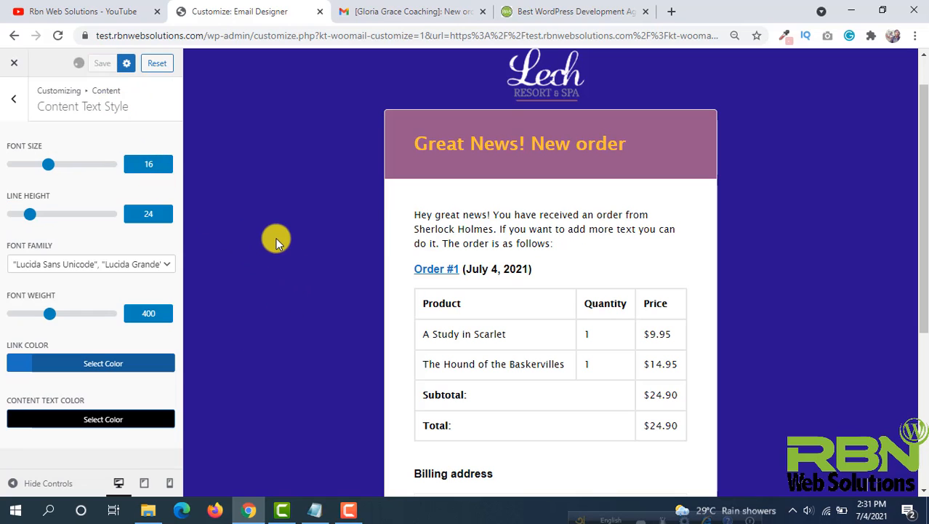
# - Open the Order Items settings and review the order table style option, keeping it Normal
pyautogui.click(11, 101)
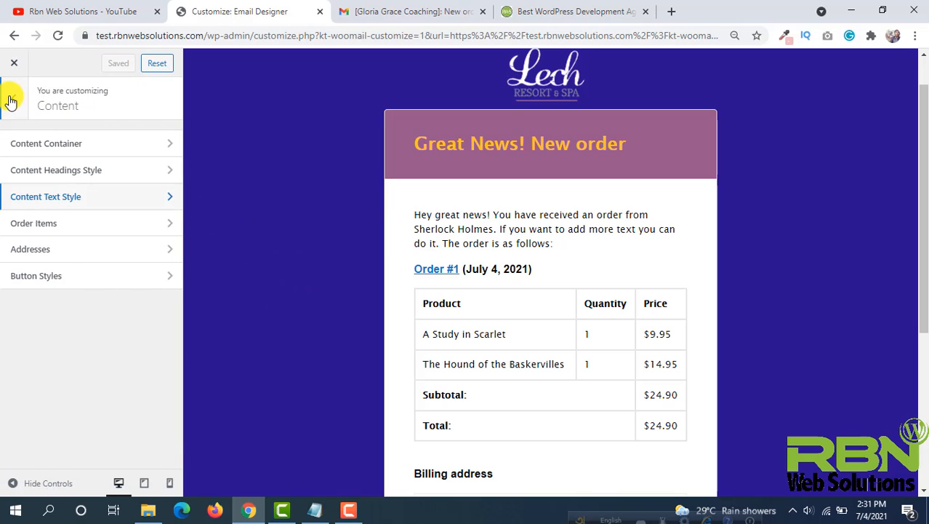
pyautogui.click(139, 223)
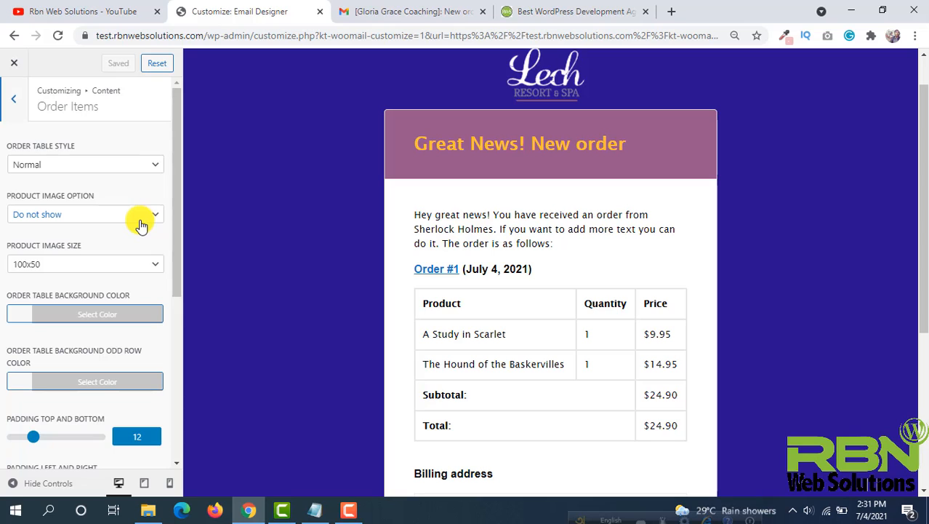
pyautogui.scroll(-3, 355, 232)
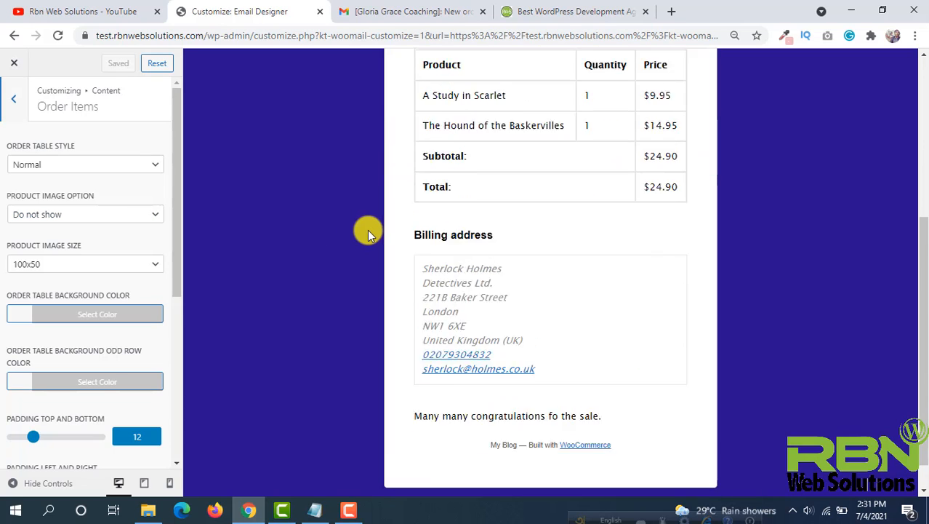
pyautogui.scroll(1, 368, 234)
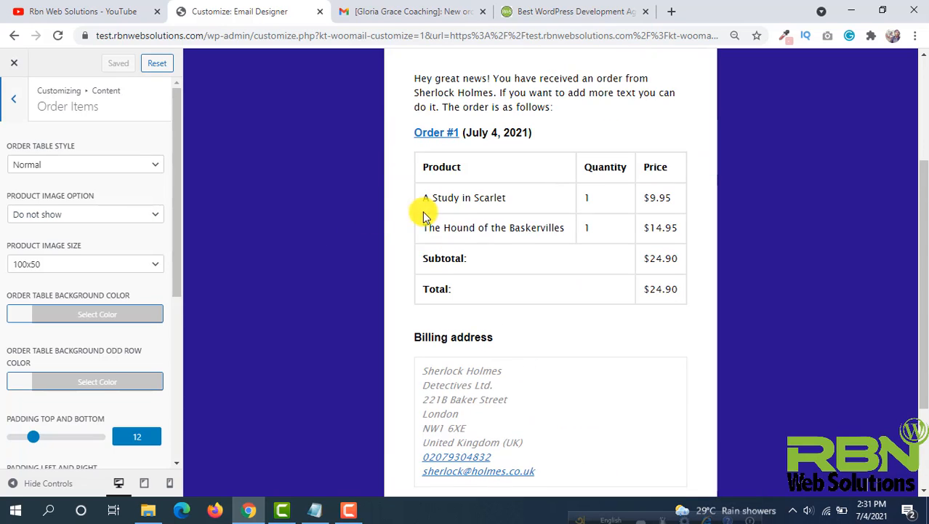
pyautogui.click(73, 164)
pyautogui.click(64, 180)
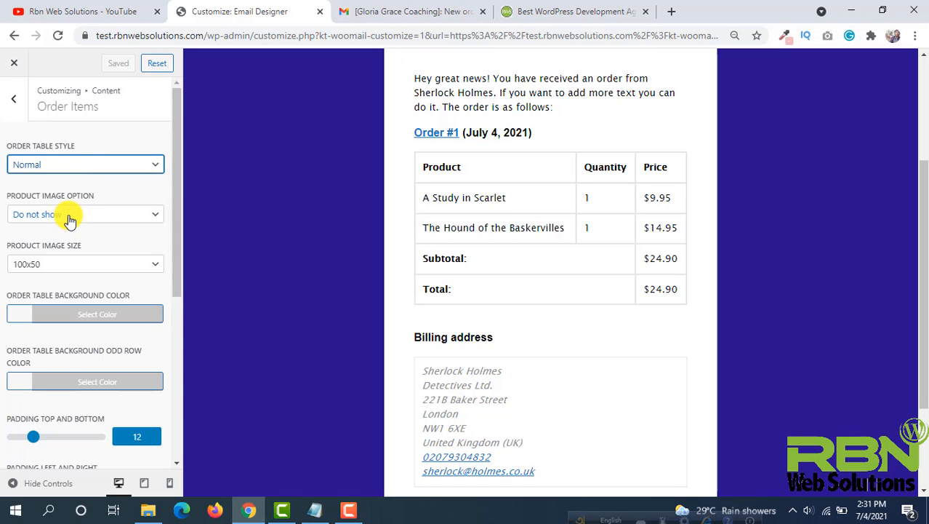
# - Switch the product image option to Show, then back to Do not show
pyautogui.click(70, 218)
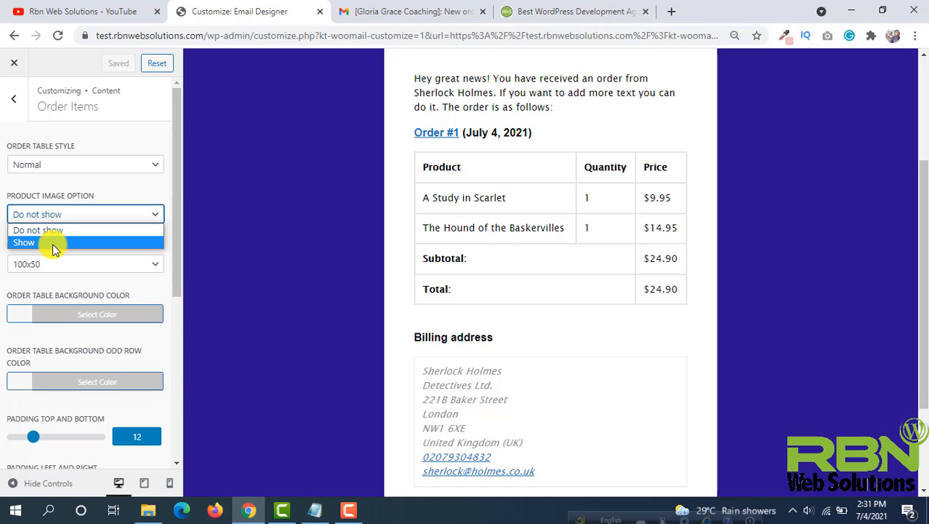
pyautogui.click(52, 245)
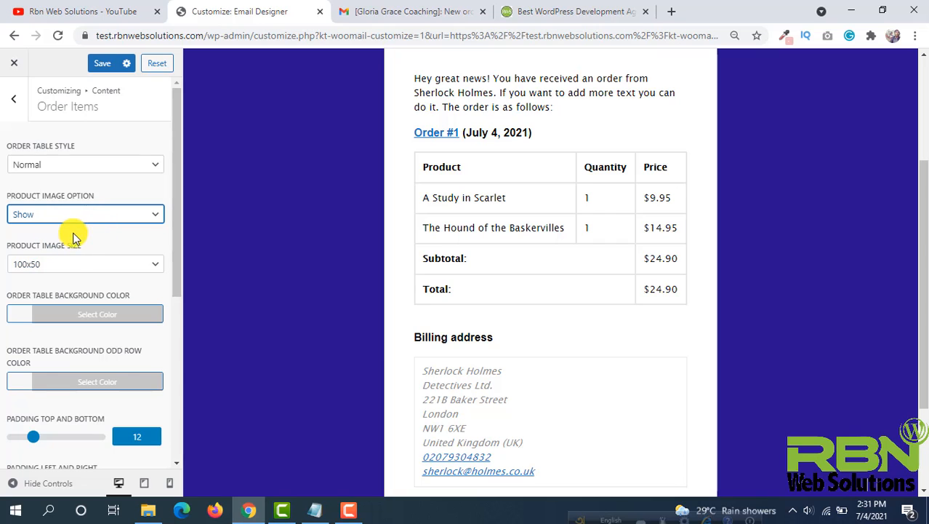
pyautogui.scroll(-3, 76, 235)
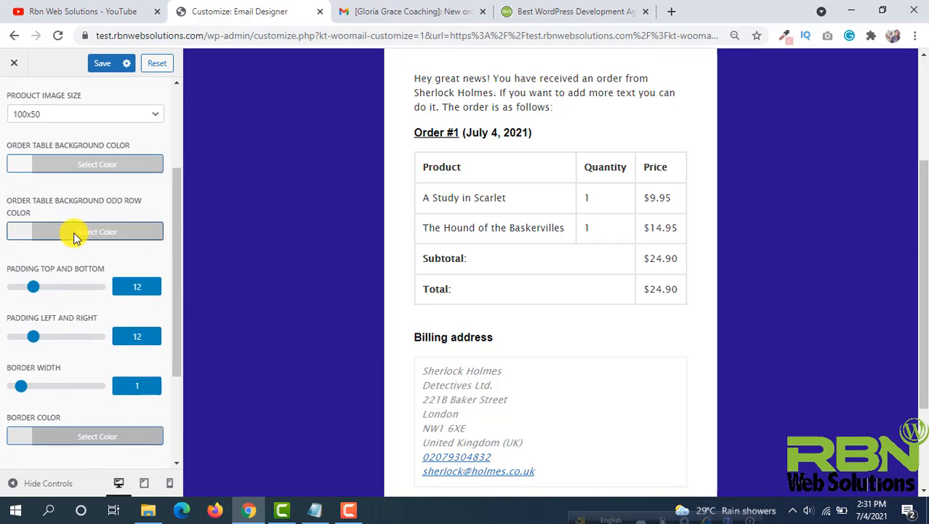
pyautogui.scroll(2, 76, 235)
pyautogui.scroll(2, 457, 191)
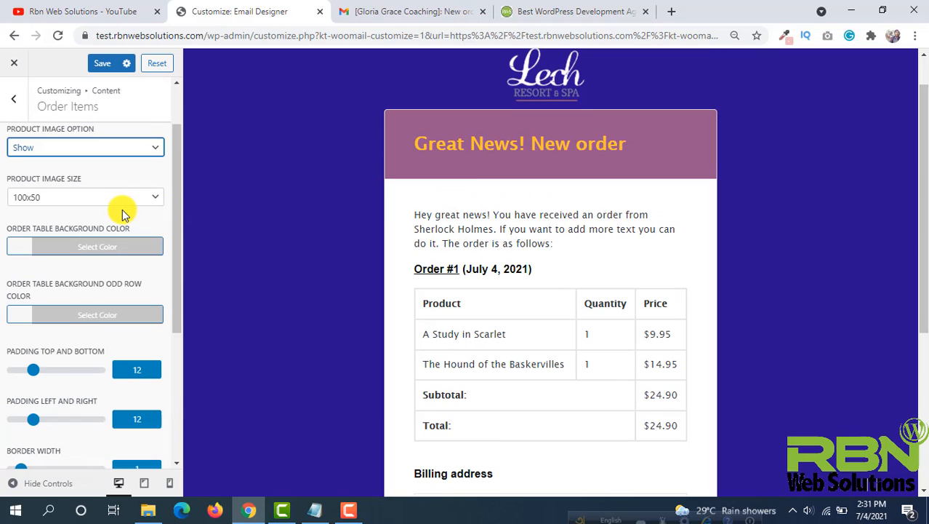
pyautogui.click(70, 149)
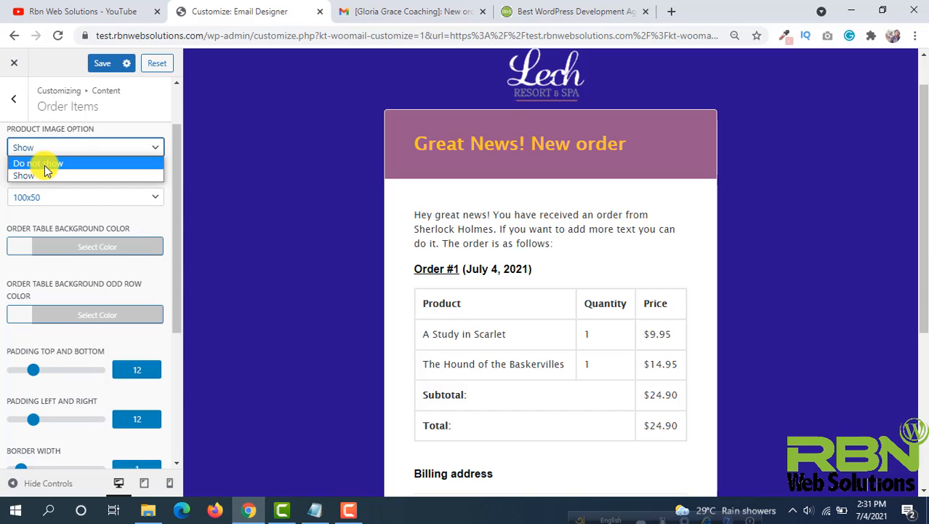
pyautogui.click(45, 164)
# - Set the order table background color to teal
pyautogui.scroll(-2, 89, 200)
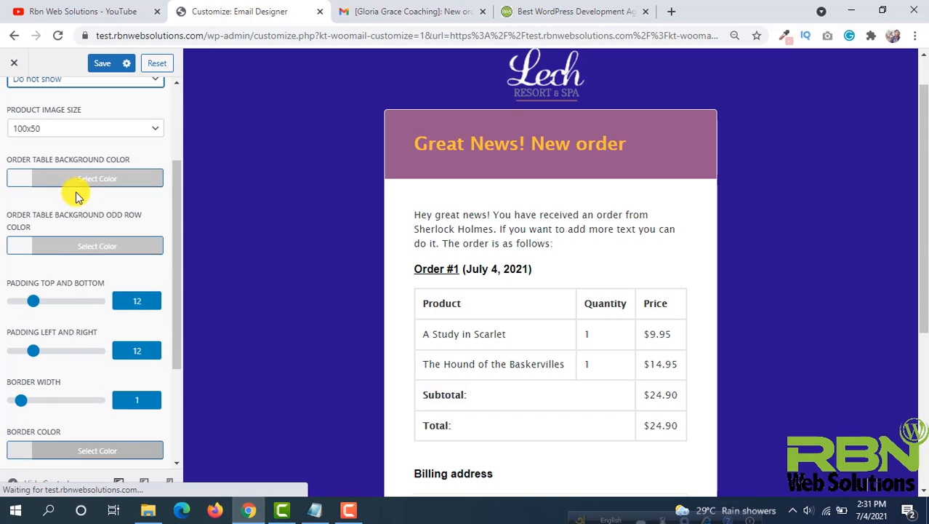
pyautogui.click(36, 128)
pyautogui.click(65, 126)
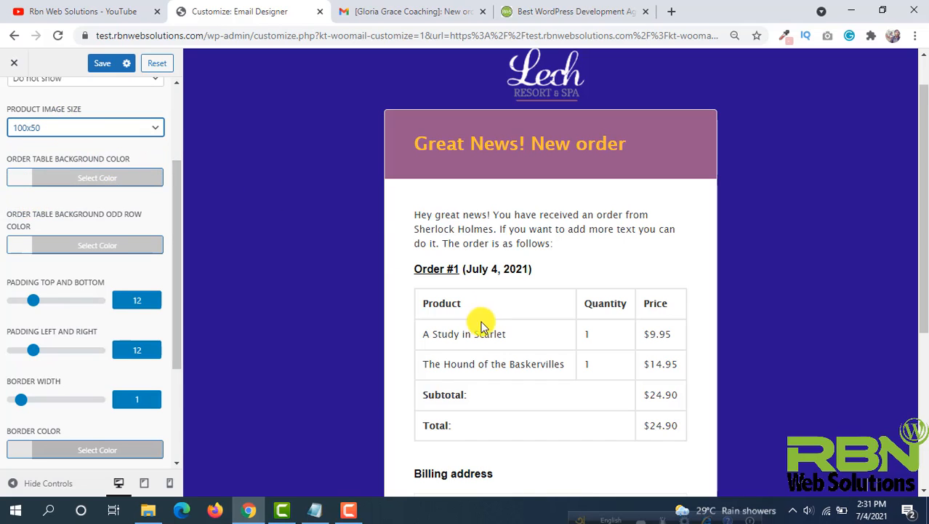
pyautogui.click(17, 183)
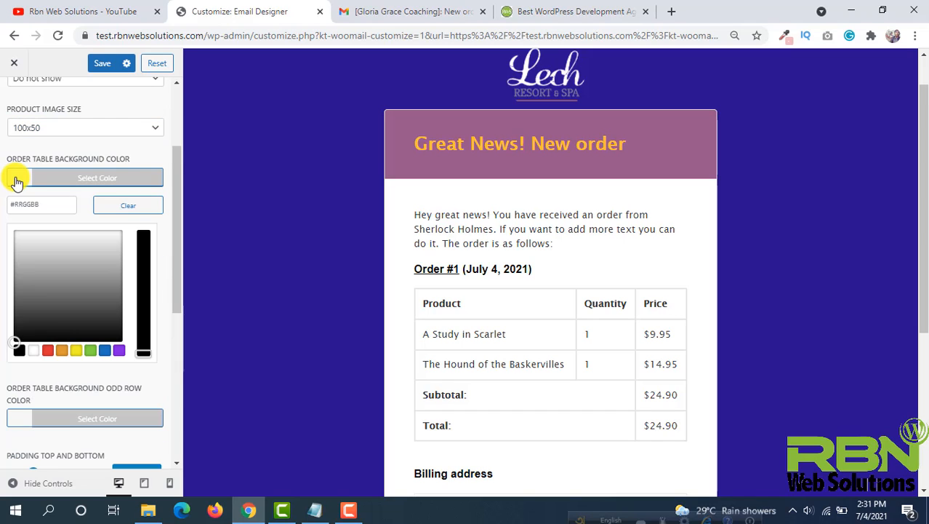
pyautogui.click(45, 351)
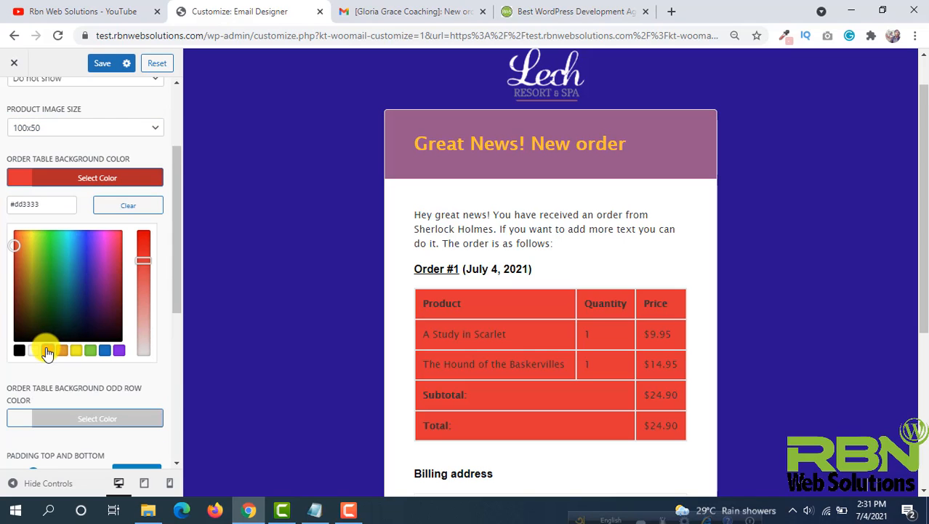
pyautogui.moveTo(30, 256); pyautogui.dragTo(67, 268)
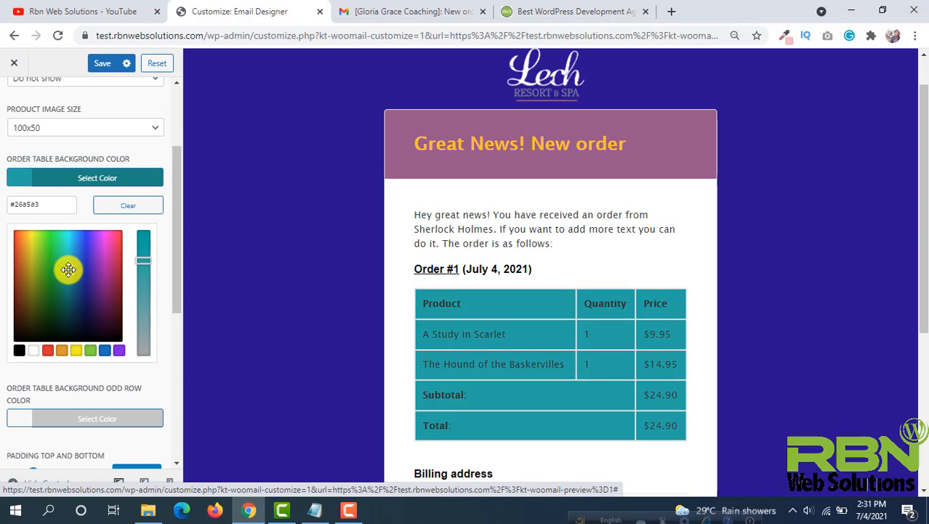
pyautogui.scroll(-2, 133, 263)
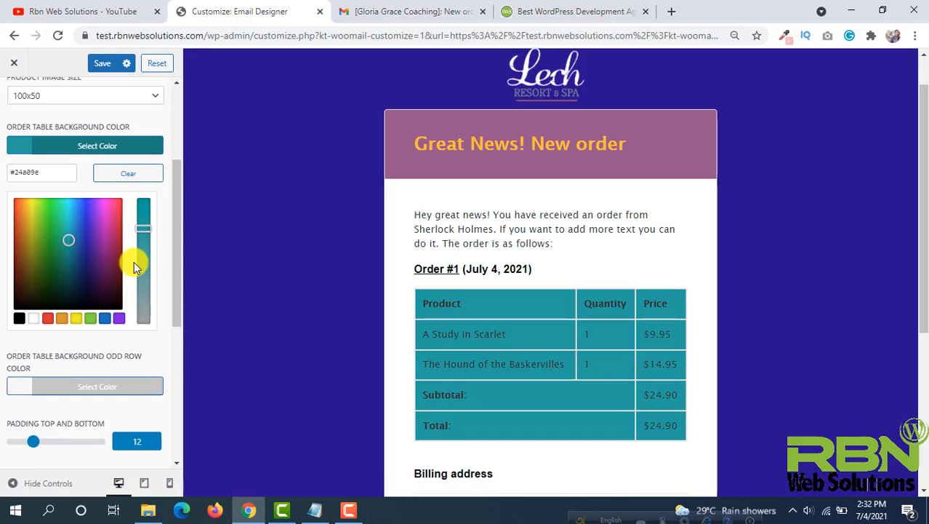
pyautogui.rightClick(134, 262)
# - Review the remaining order table settings and save the changes
pyautogui.scroll(-2, 87, 266)
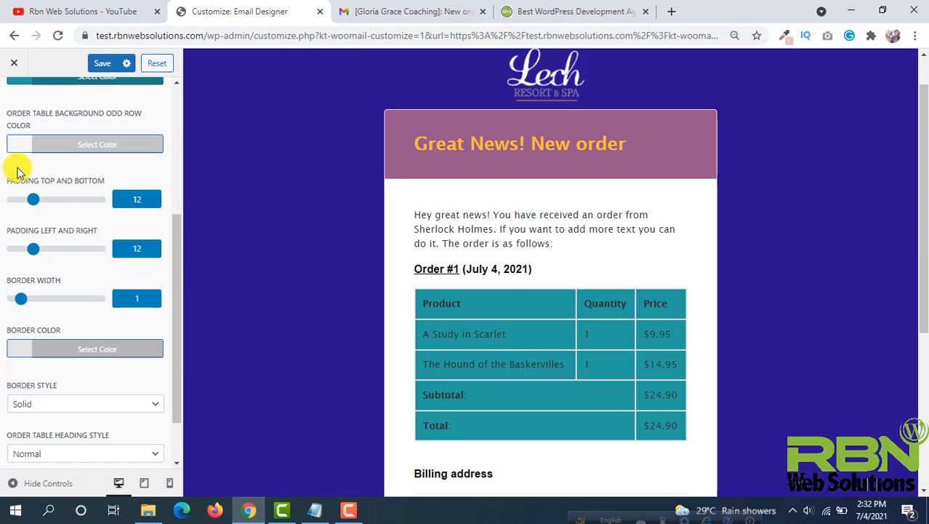
pyautogui.scroll(-1, 22, 170)
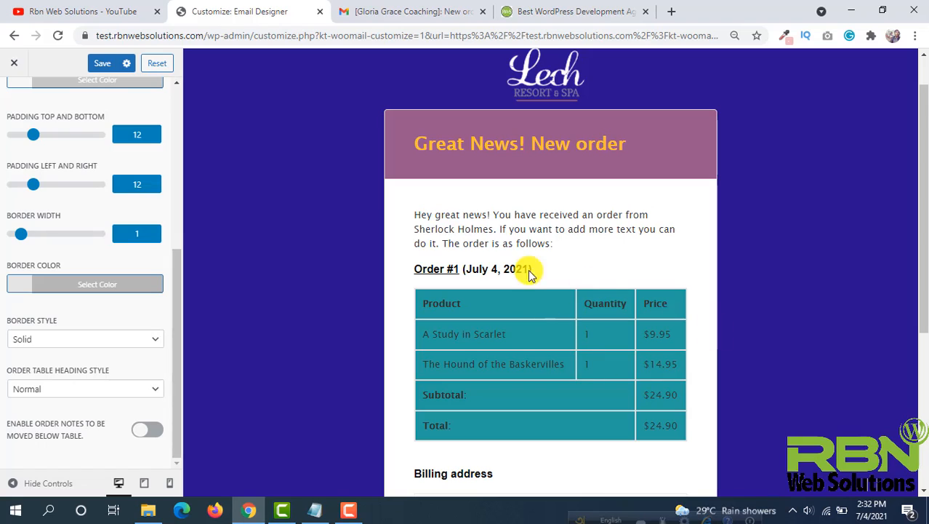
pyautogui.scroll(-1, 530, 273)
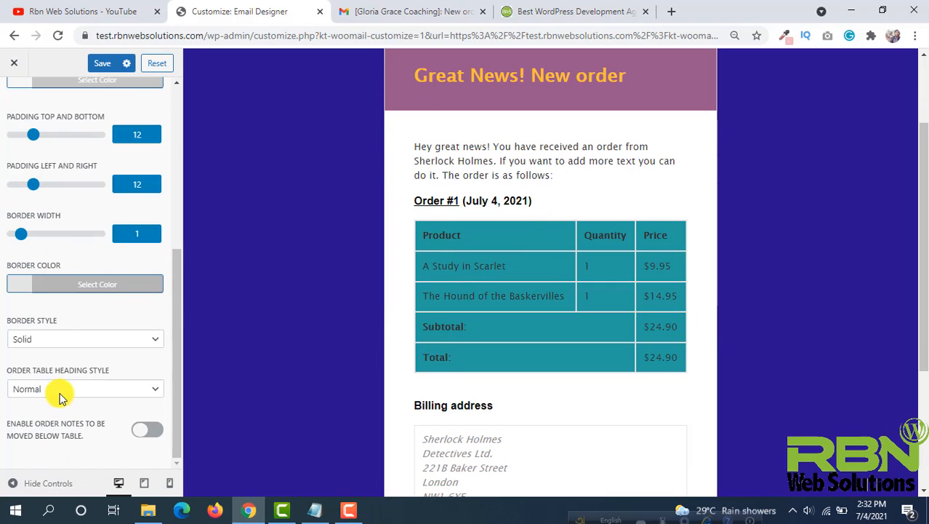
pyautogui.scroll(5, 58, 338)
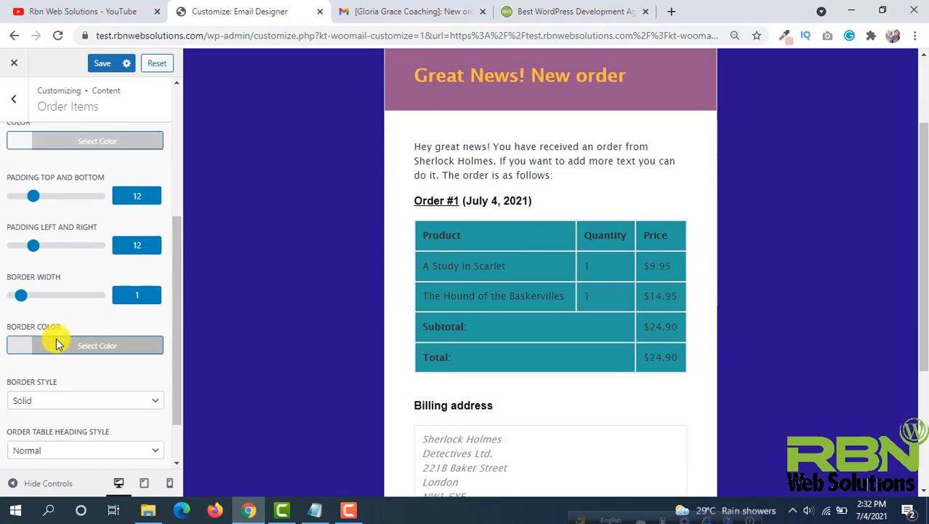
pyautogui.click(102, 65)
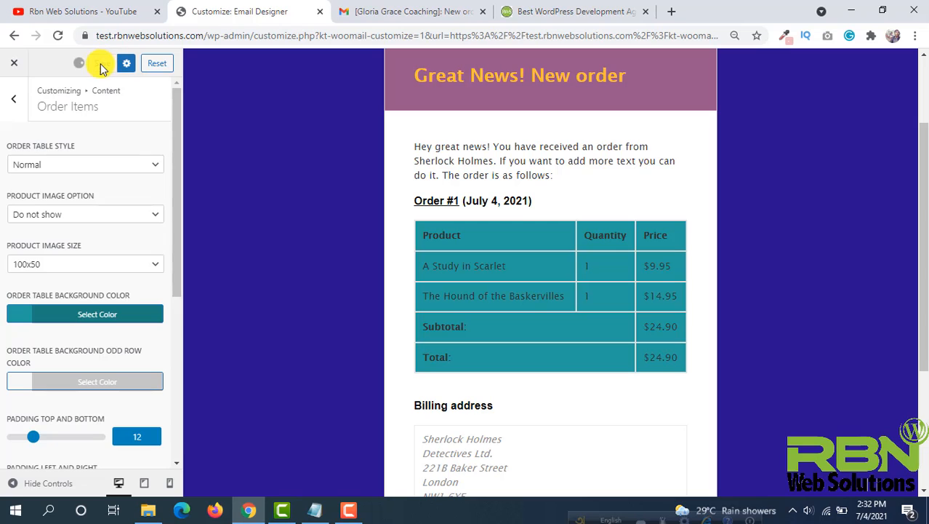
# - Open the Addresses settings and set the address box background color to black, #000000
pyautogui.click(13, 102)
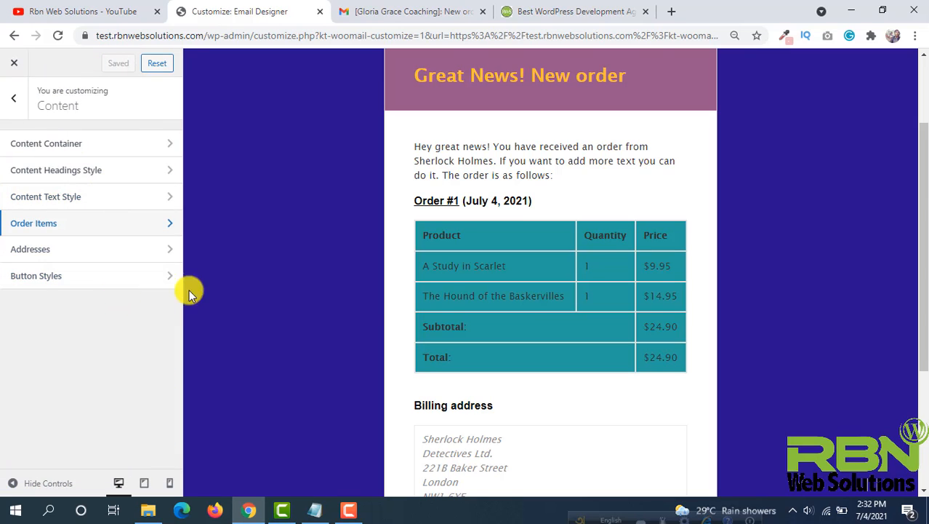
pyautogui.scroll(-2, 482, 308)
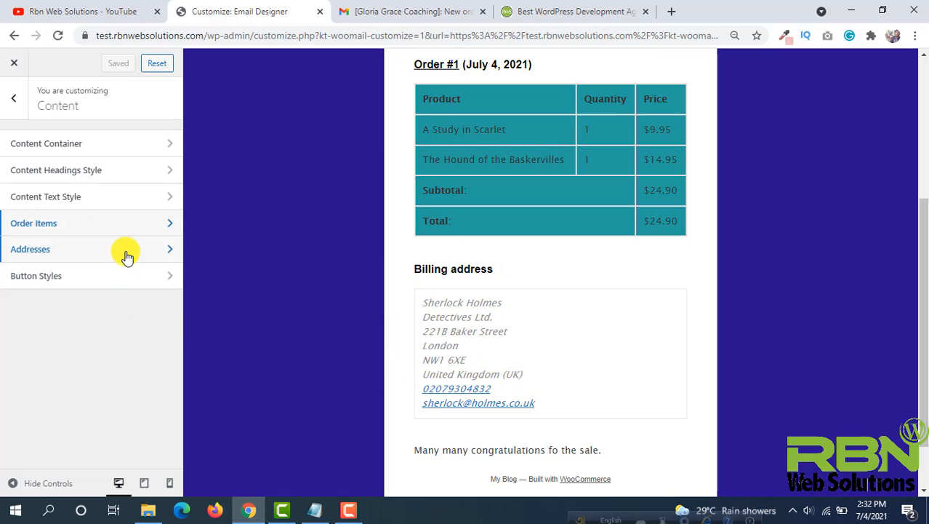
pyautogui.click(85, 249)
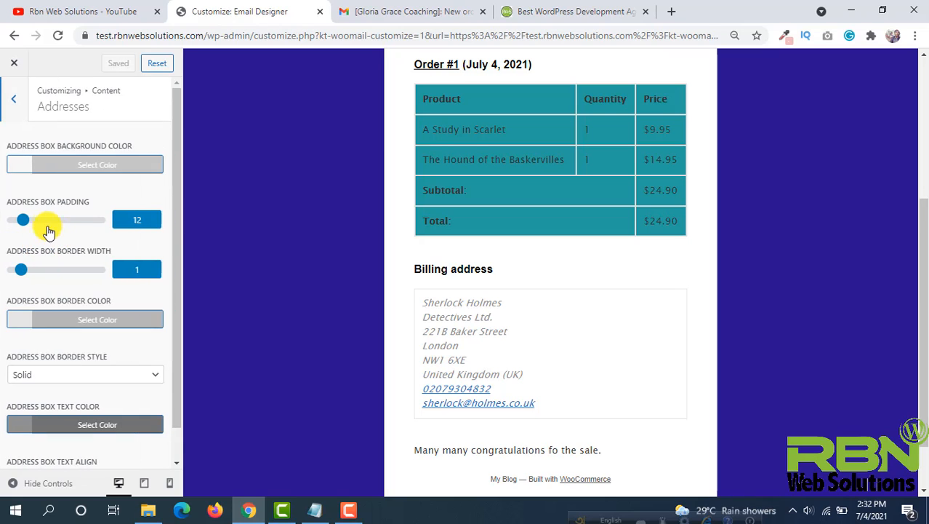
pyautogui.click(20, 168)
pyautogui.click(89, 338)
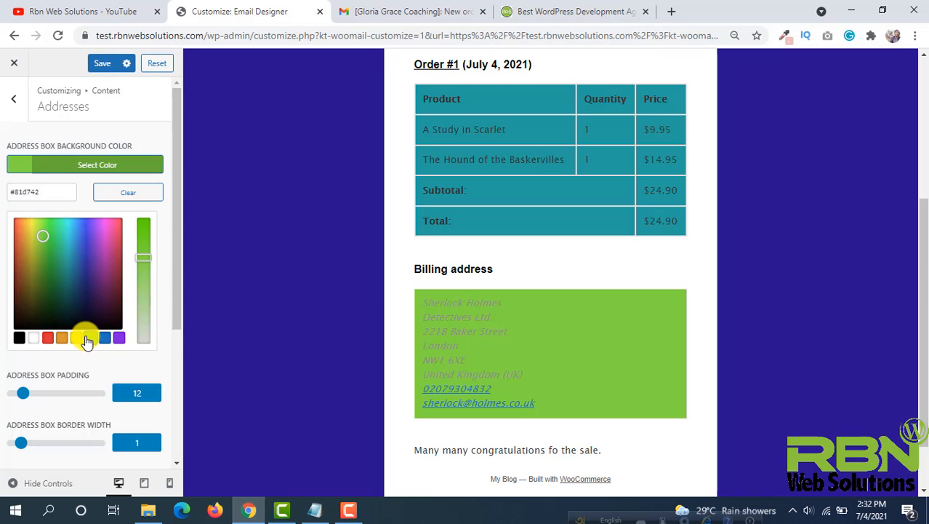
pyautogui.click(105, 339)
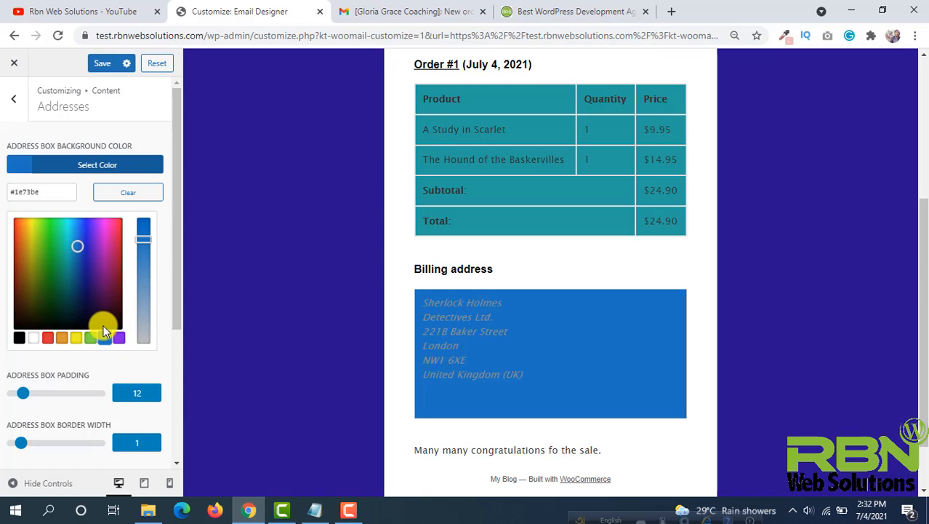
pyautogui.moveTo(77, 243); pyautogui.dragTo(64, 241)
pyautogui.click(19, 337)
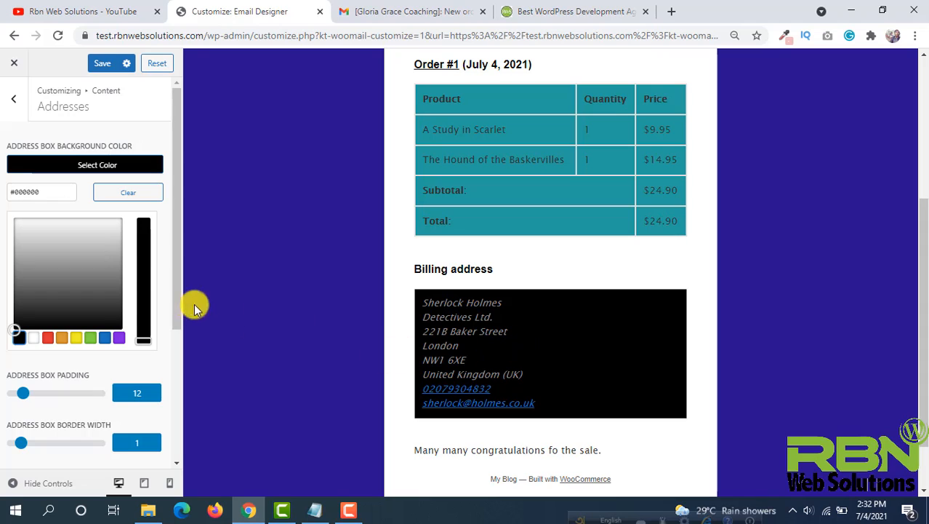
# - Try centering the address box text, then set its alignment back to Left
pyautogui.scroll(-3, 125, 284)
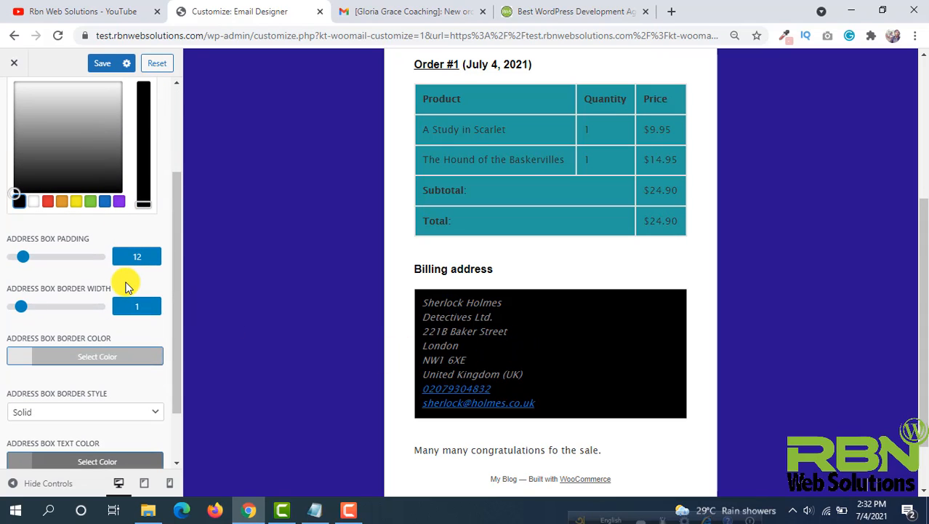
pyautogui.scroll(-2, 124, 284)
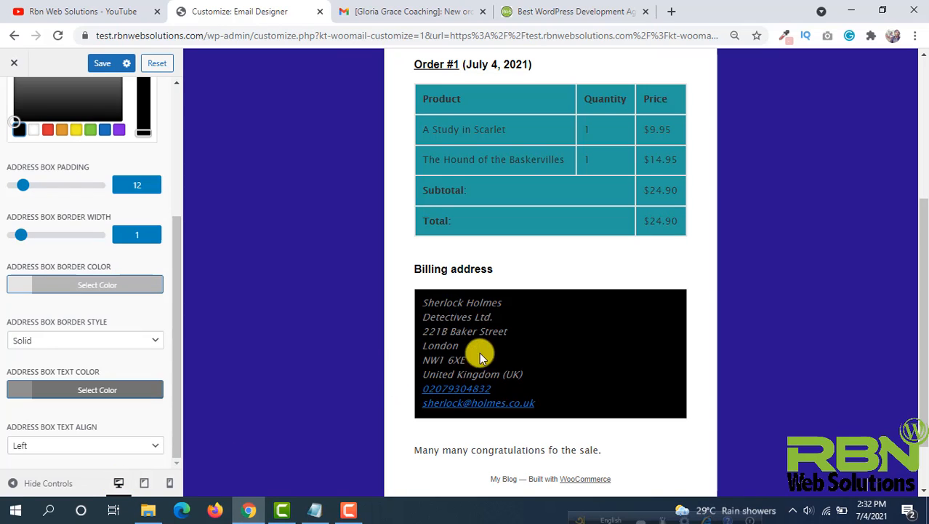
pyautogui.click(22, 445)
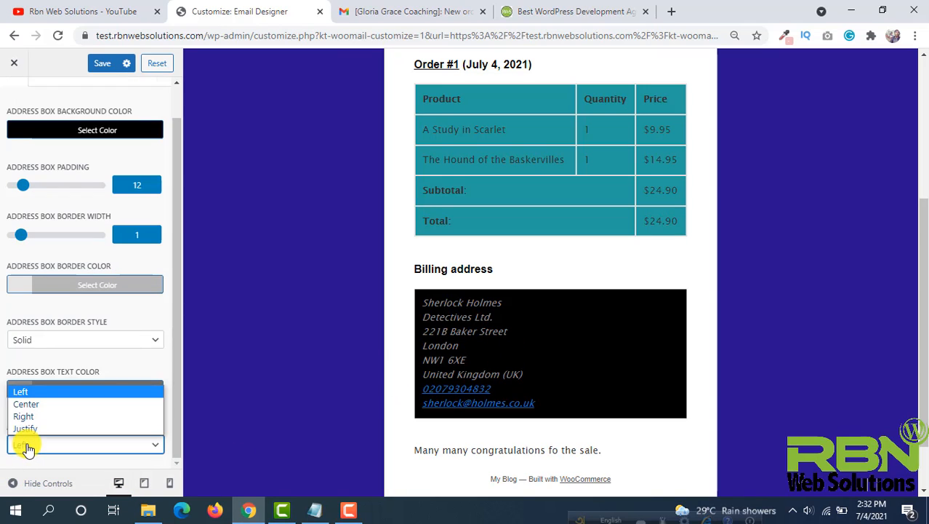
pyautogui.click(26, 406)
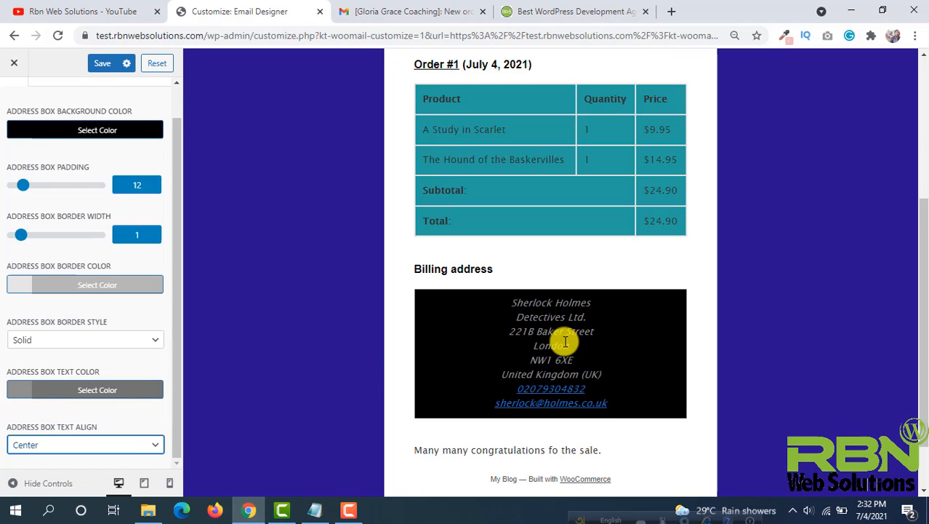
pyautogui.click(71, 447)
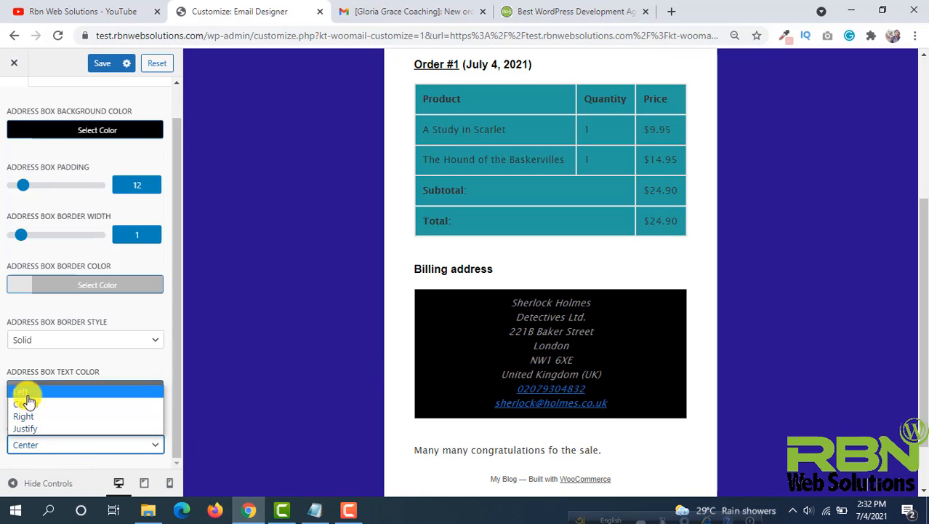
pyautogui.click(24, 394)
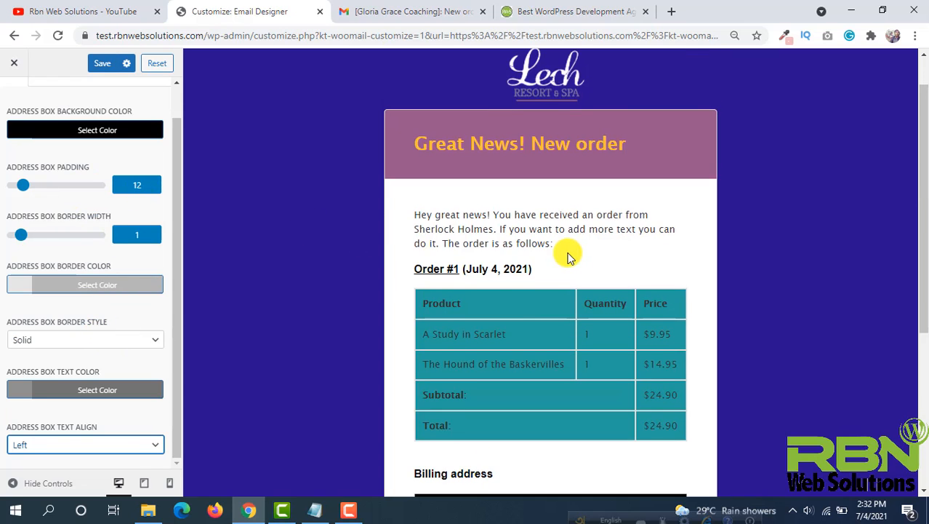
# - Save the address box changes
pyautogui.click(99, 64)
pyautogui.scroll(-5, 497, 299)
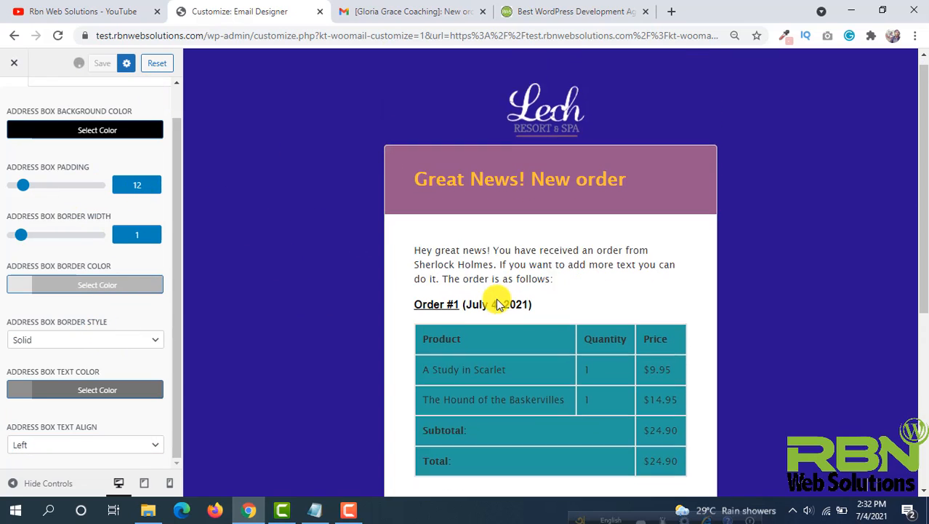
pyautogui.scroll(5, 497, 299)
pyautogui.scroll(2, 53, 135)
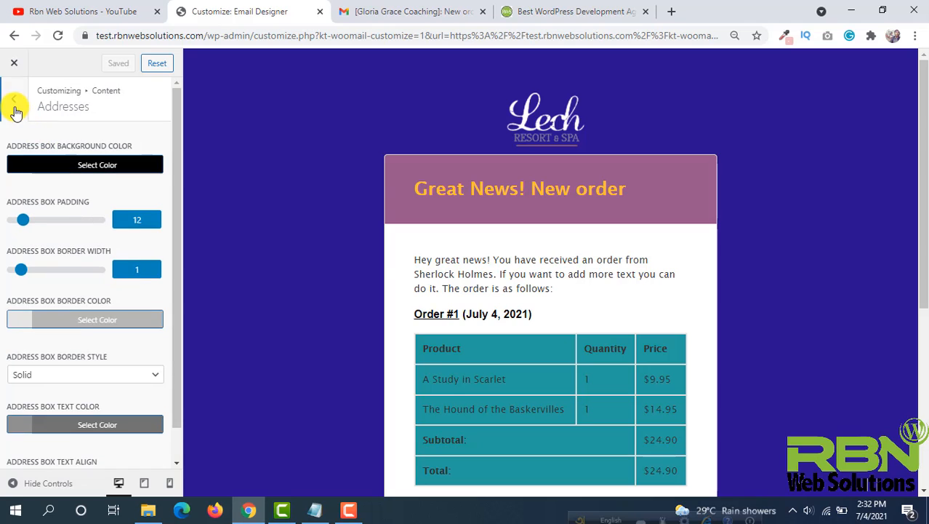
# - Open the Footer Style settings and set the footer background color to black, #000000
pyautogui.click(13, 98)
pyautogui.scroll(-5, 436, 210)
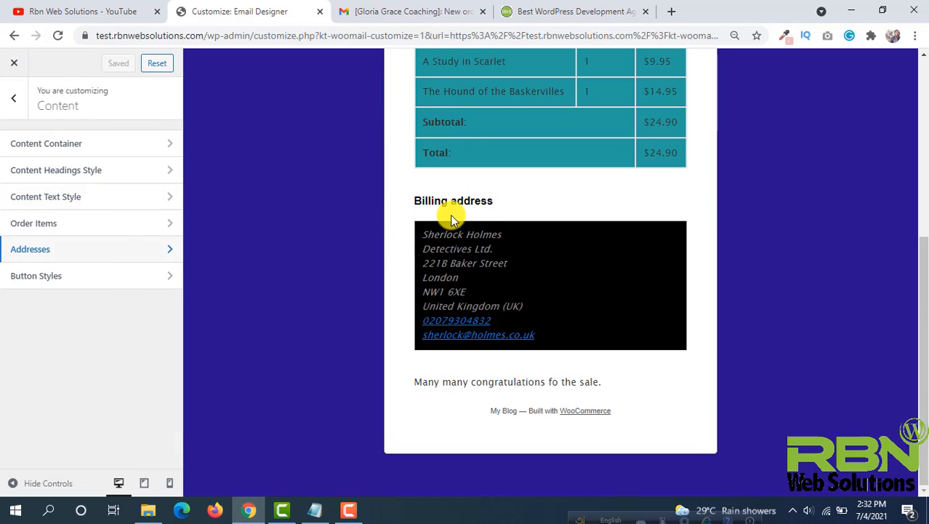
pyautogui.click(6, 101)
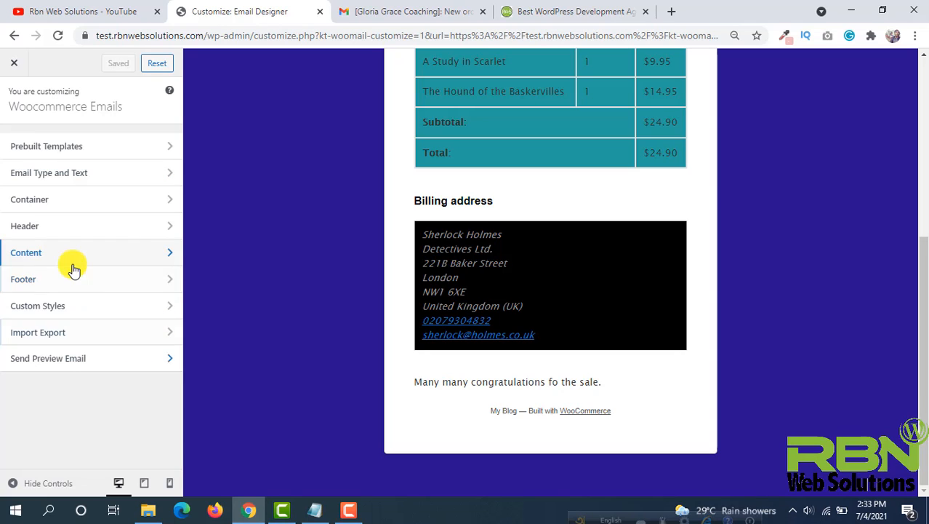
pyautogui.click(102, 280)
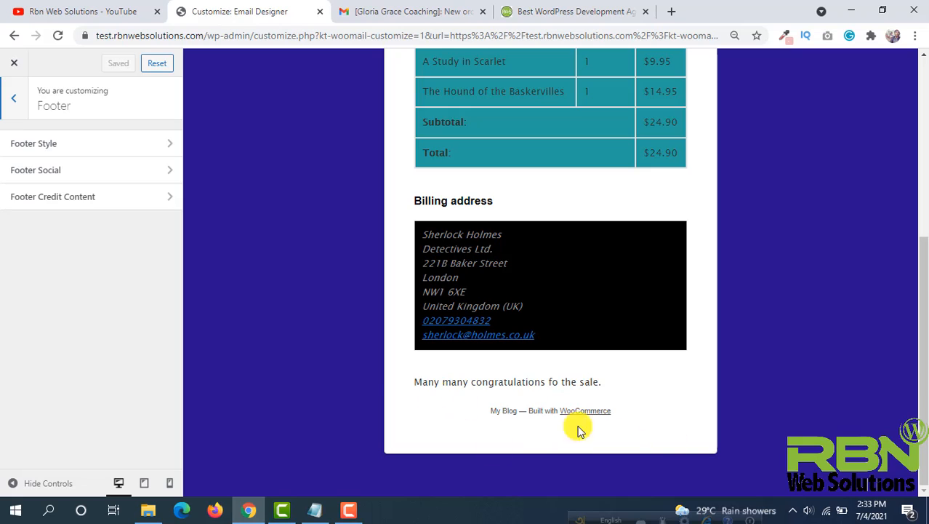
pyautogui.click(72, 150)
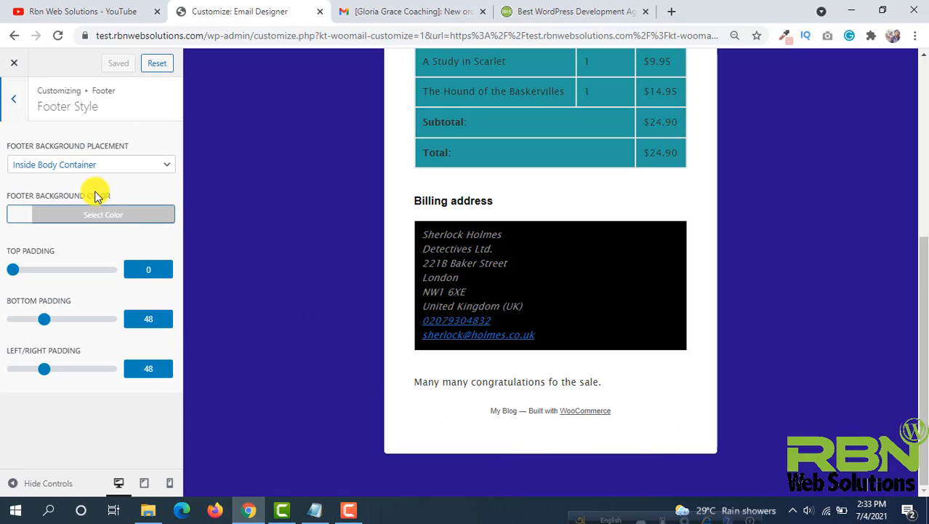
pyautogui.click(16, 219)
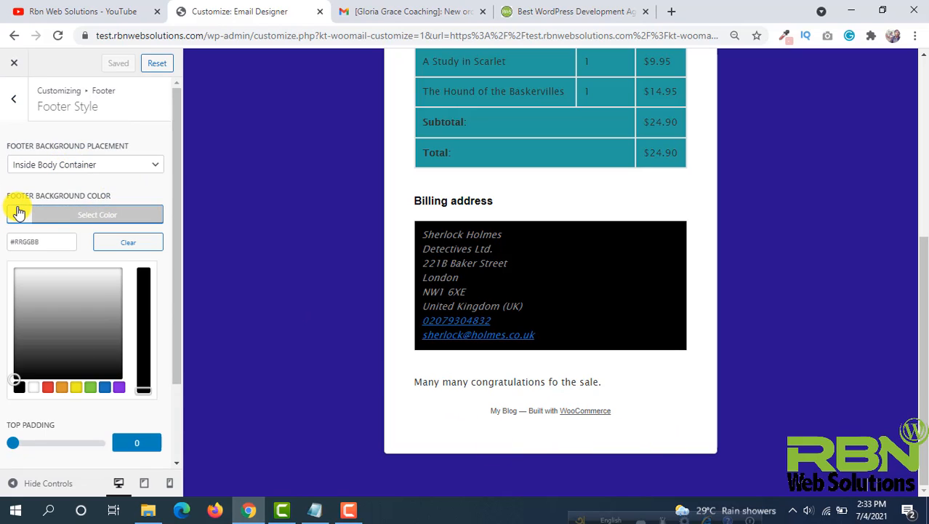
pyautogui.click(19, 388)
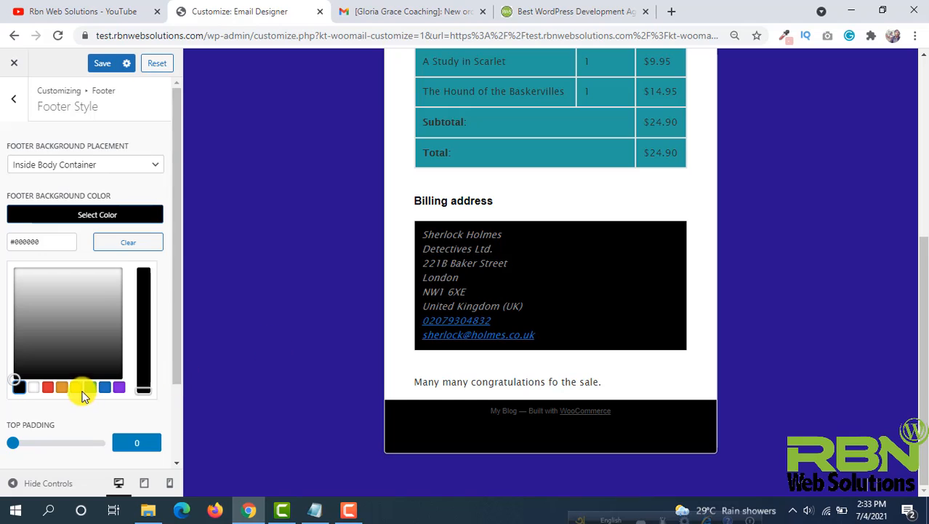
# - Set the footer top and bottom padding to 20 each and save the changes
pyautogui.scroll(-2, 77, 400)
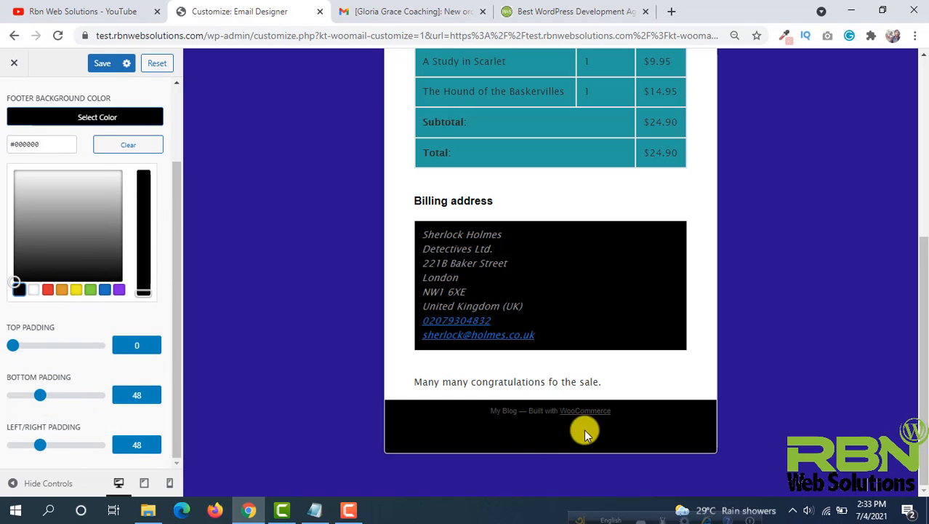
pyautogui.rightClick(42, 403)
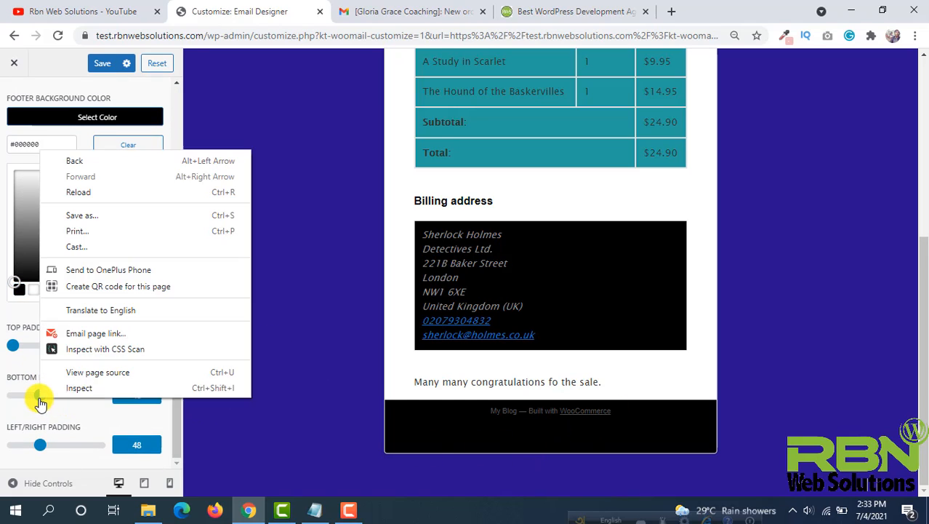
pyautogui.click(36, 398)
pyautogui.moveTo(36, 398)
pyautogui.mouseDown()
pyautogui.moveTo(27, 390)
pyautogui.moveTo(21, 398)
pyautogui.mouseUp()
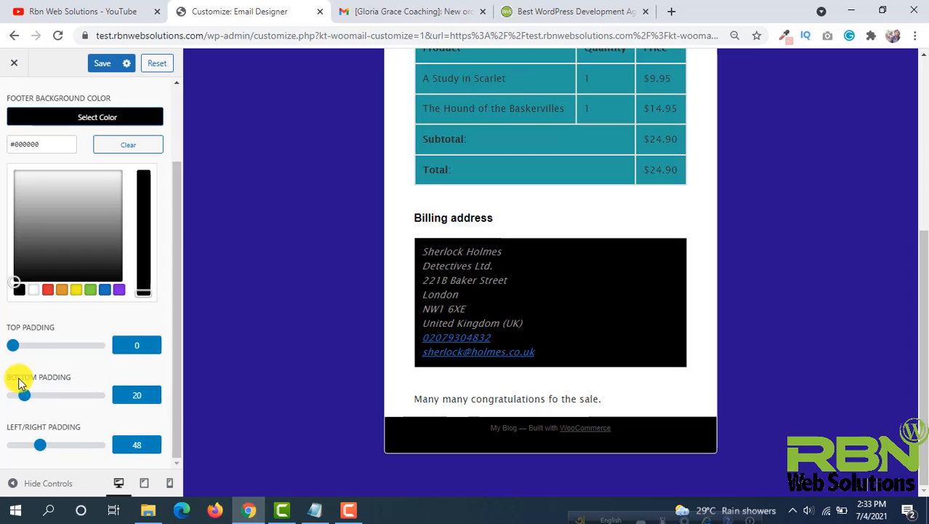
pyautogui.moveTo(16, 272); pyautogui.dragTo(28, 278)
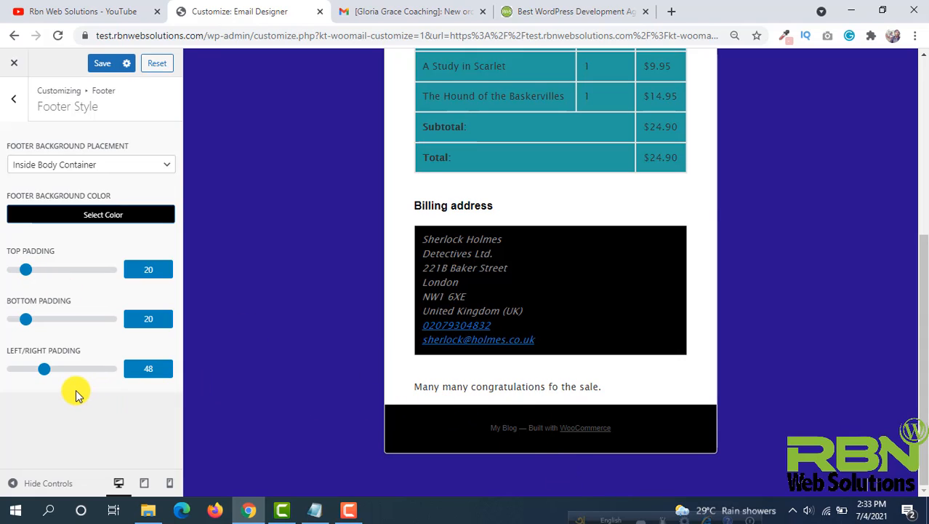
pyautogui.click(102, 63)
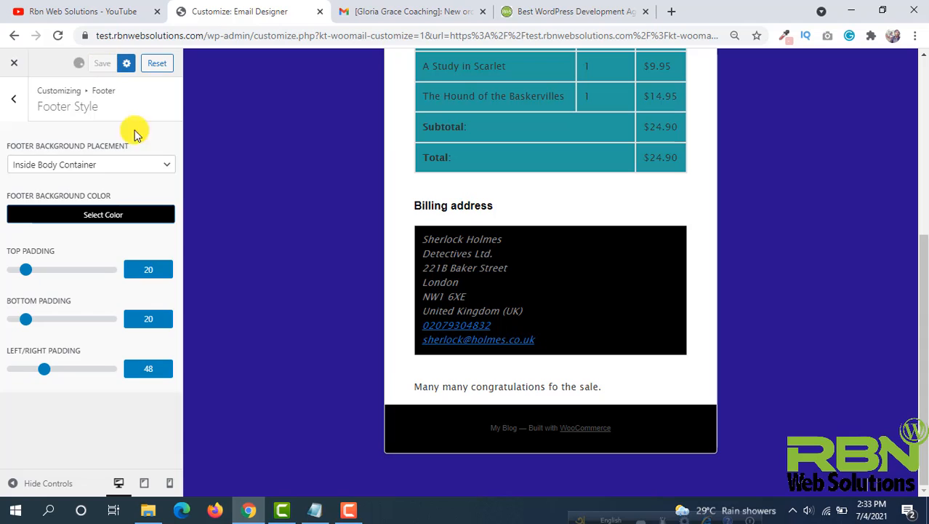
# - Open the Footer Social options and choose the Facebook bundled icon by searching for it
pyautogui.press('Escape')
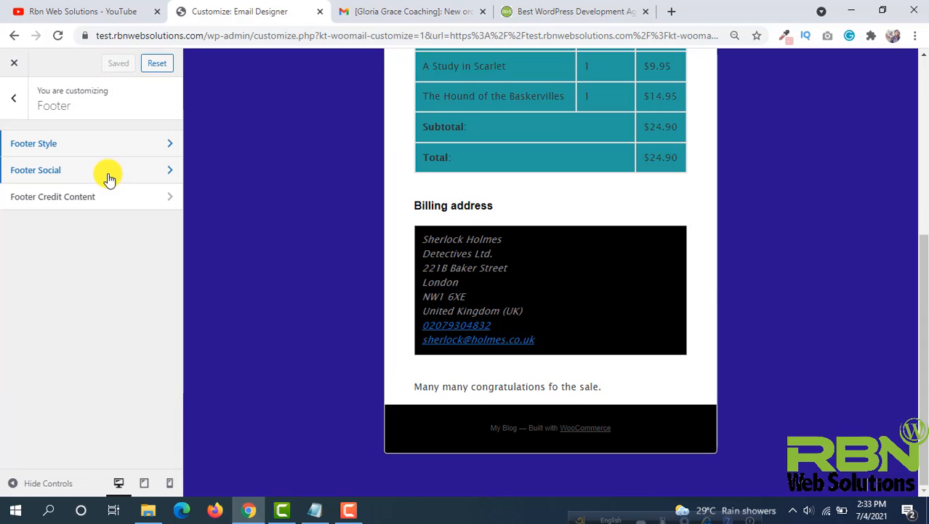
pyautogui.click(109, 178)
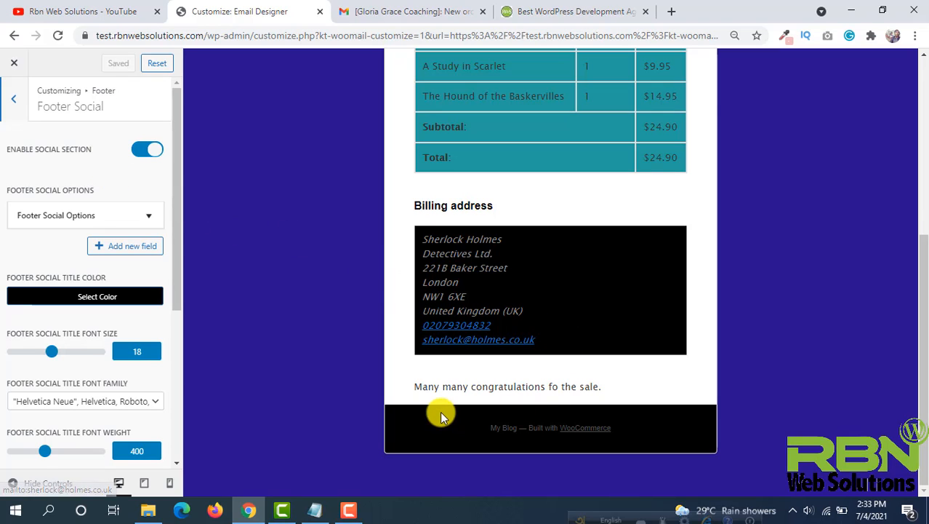
pyautogui.click(112, 215)
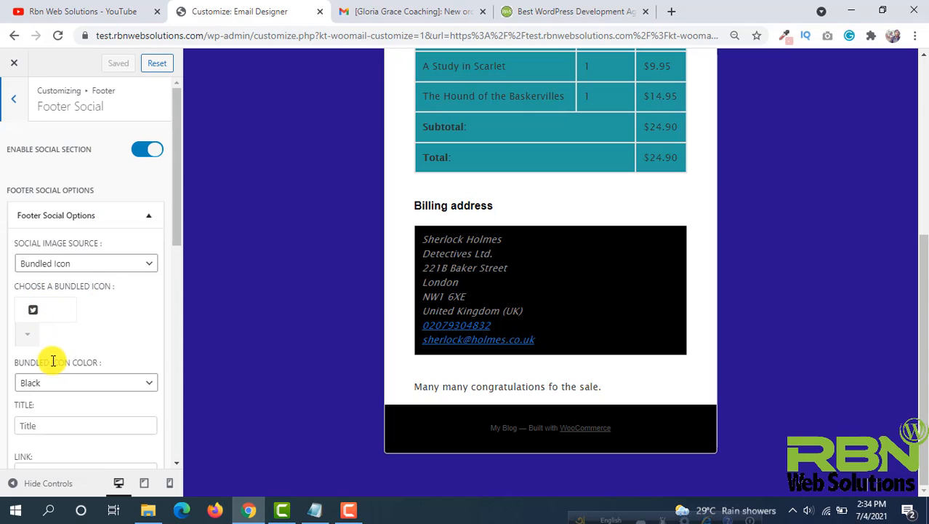
pyautogui.scroll(-2, 48, 353)
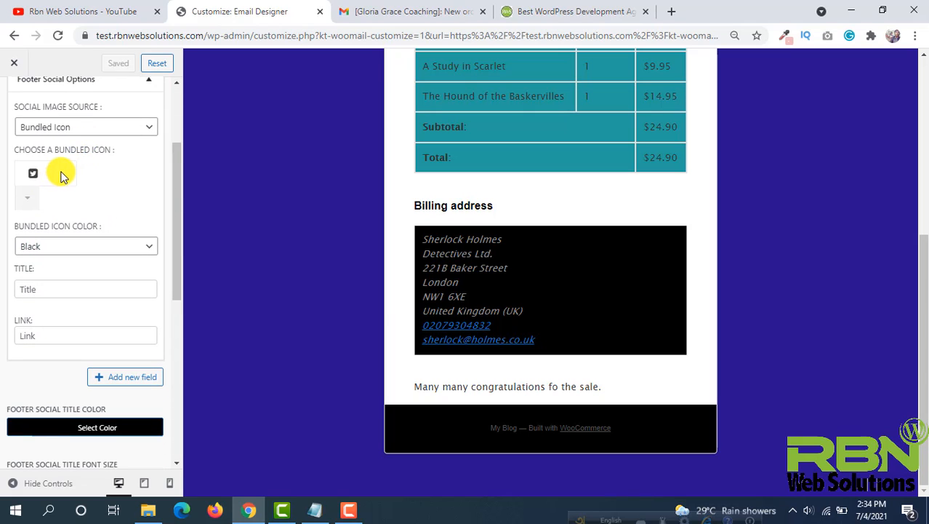
pyautogui.click(26, 196)
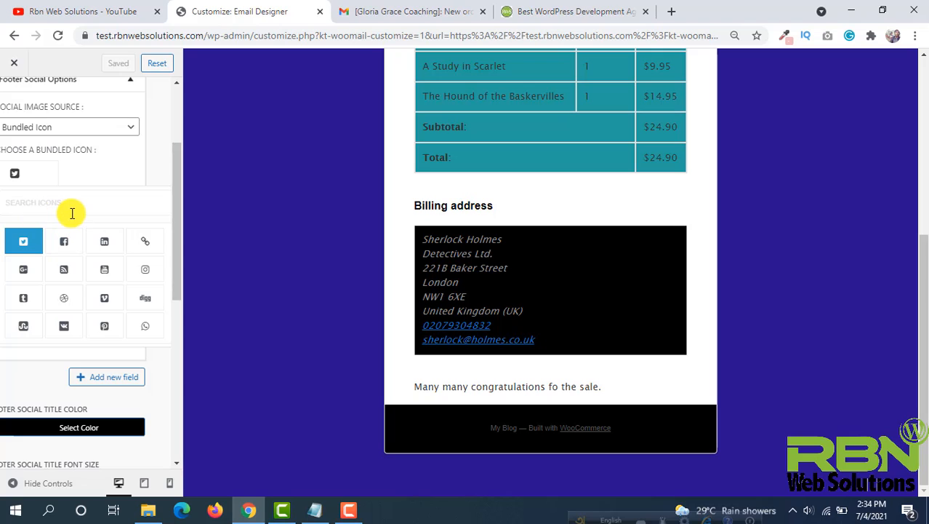
pyautogui.write('face')
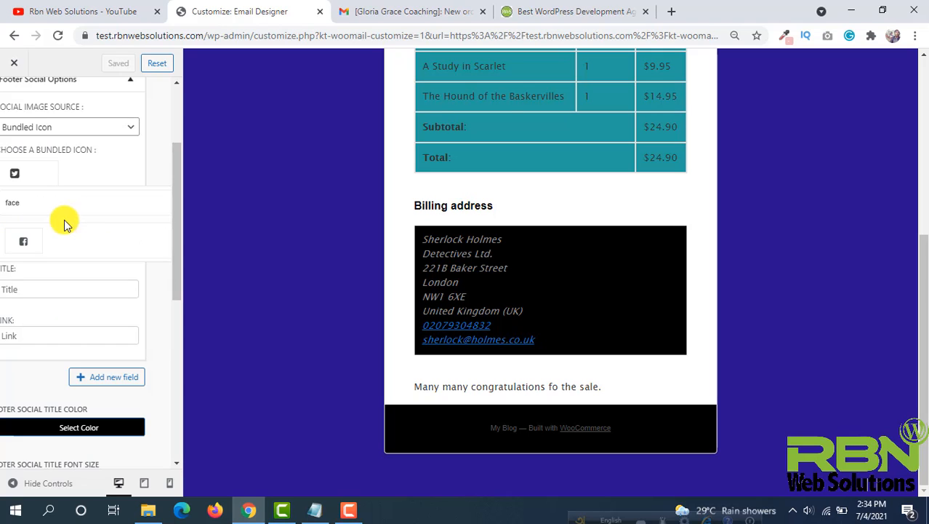
pyautogui.click(23, 241)
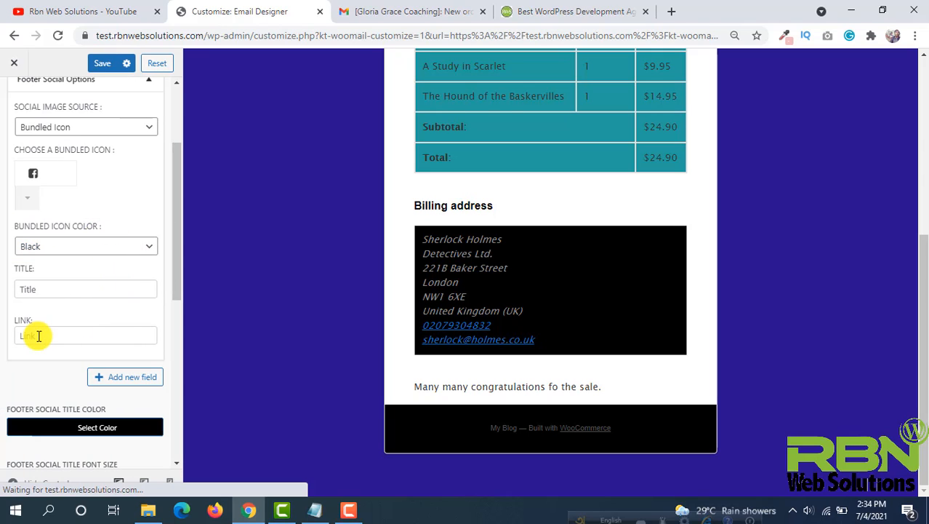
# - Copy the facebook.com/rbnwebsolutions page address from a new browser tab and paste it into the social Link field
pyautogui.click(672, 12)
pyautogui.write('fa')
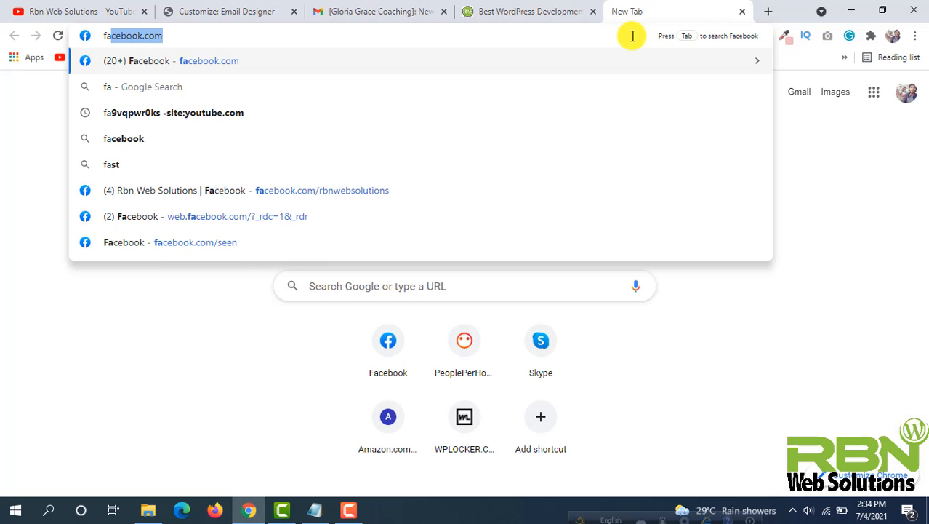
pyautogui.write('cebook.com/rbnweb')
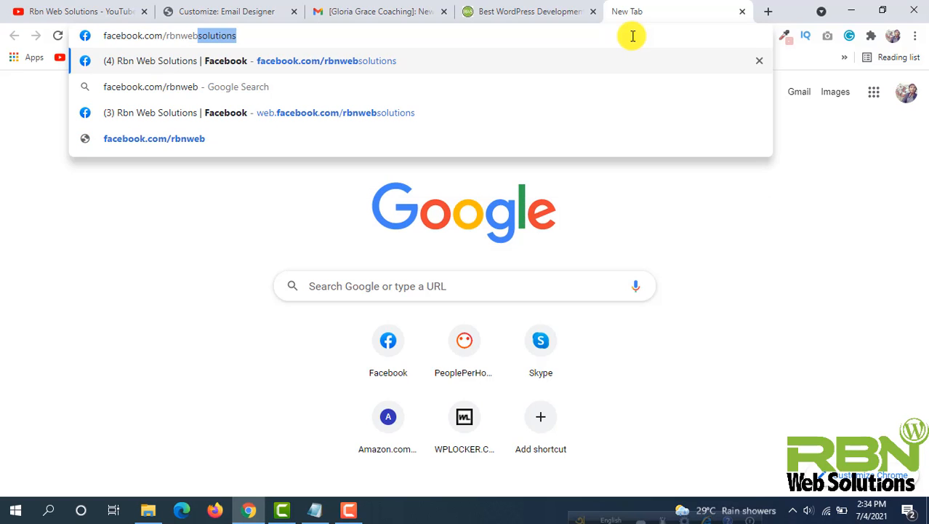
pyautogui.hotkey('ctrl', 'a')
pyautogui.hotkey('ctrl', 'c')
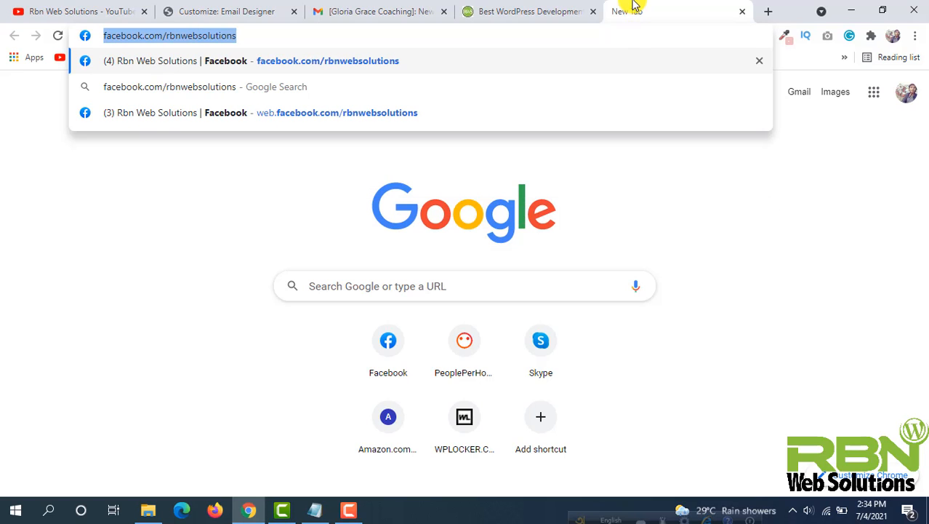
pyautogui.click(250, 9)
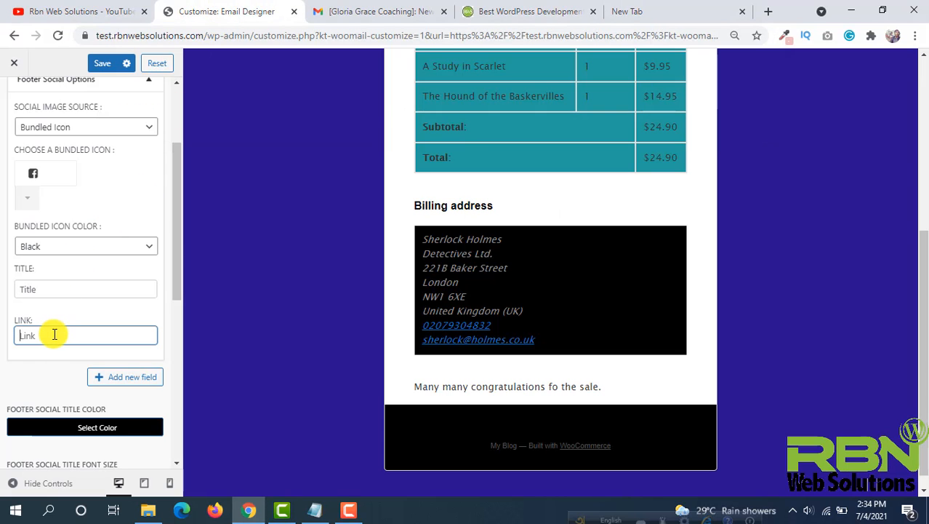
pyautogui.hotkey('ctrl', 'v')
# - Review the footer social title and padding settings, then save the Facebook link
pyautogui.scroll(-2, 60, 354)
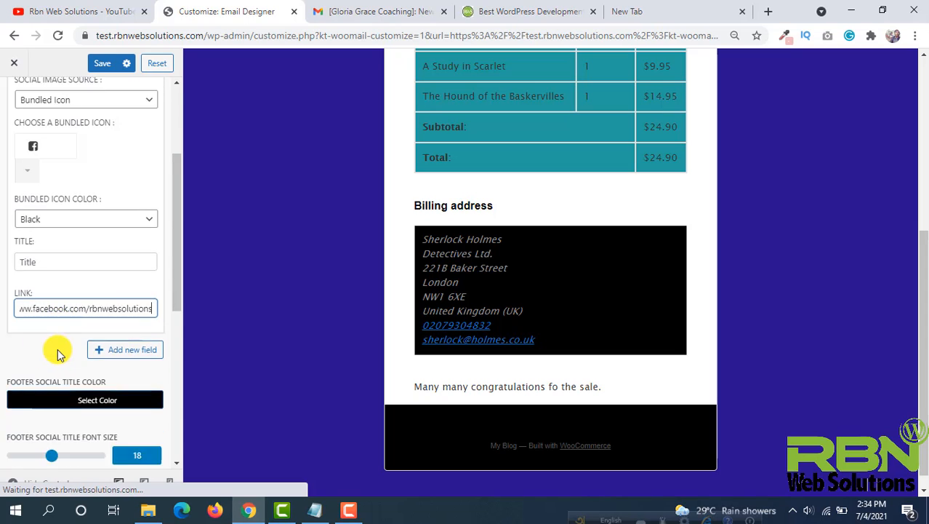
pyautogui.scroll(-1, 59, 354)
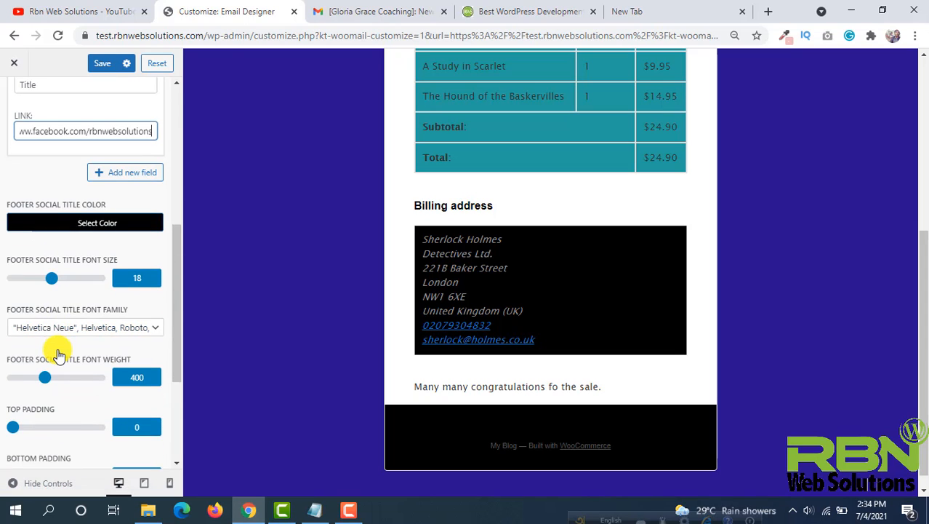
pyautogui.click(60, 191)
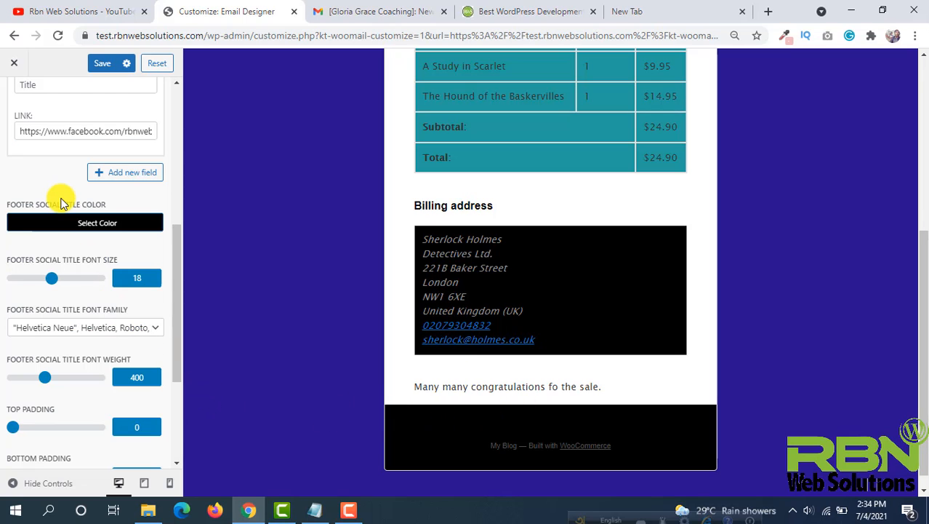
pyautogui.scroll(3, 61, 203)
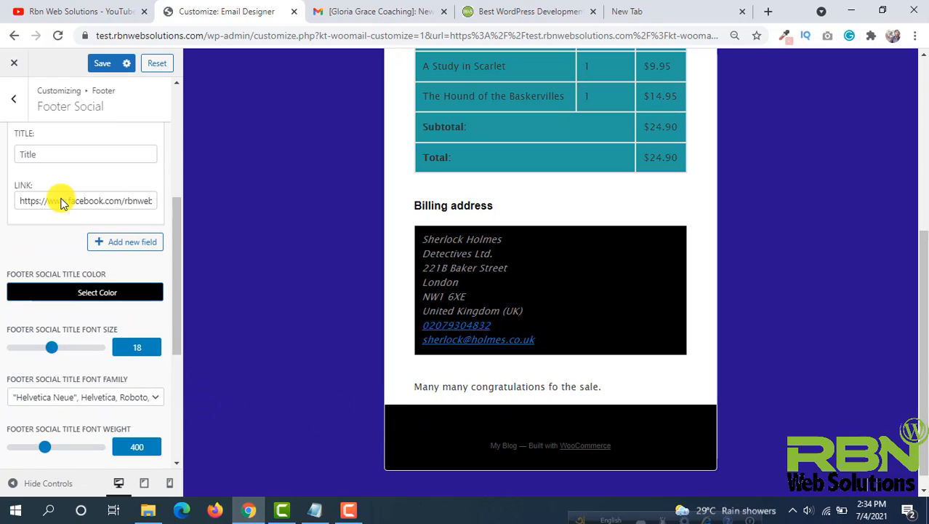
pyautogui.scroll(2, 61, 203)
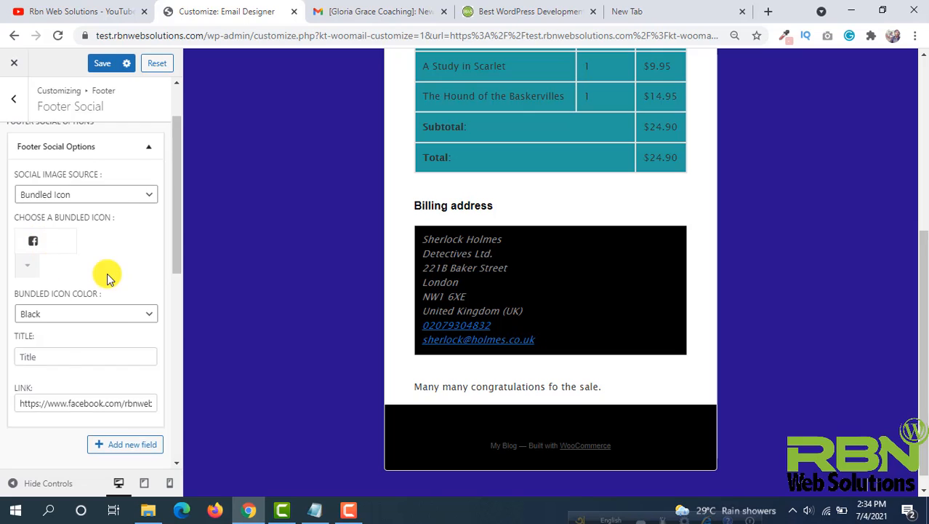
pyautogui.scroll(-6, 107, 273)
pyautogui.click(107, 65)
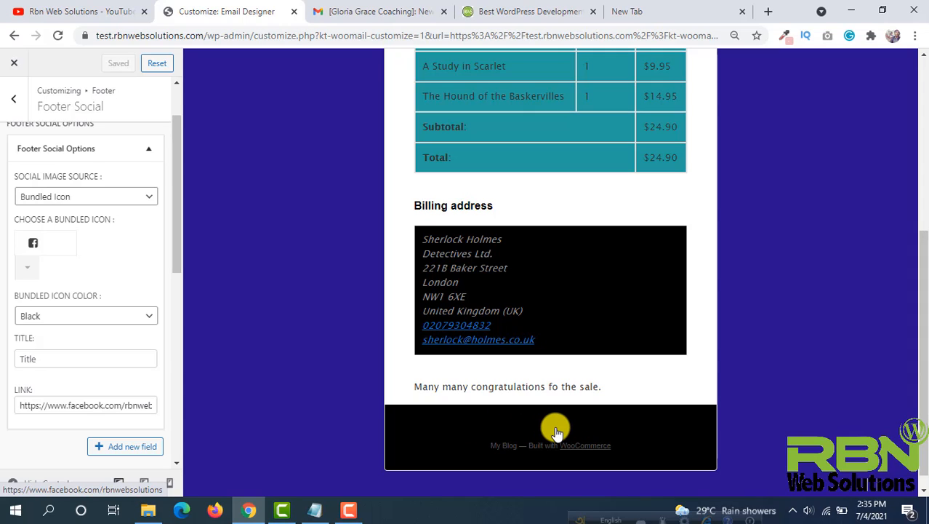
# - Set the bundled icon color to White and save the footer social changes
pyautogui.click(29, 318)
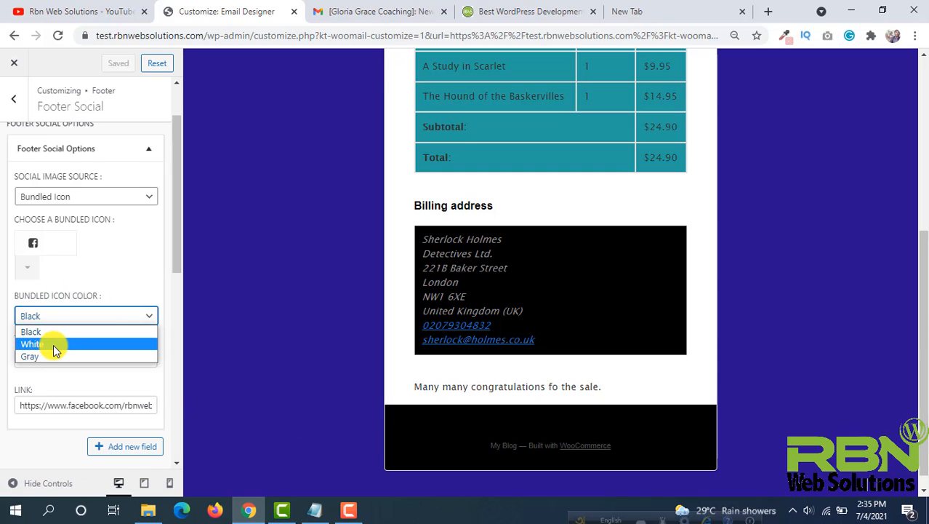
pyautogui.click(48, 344)
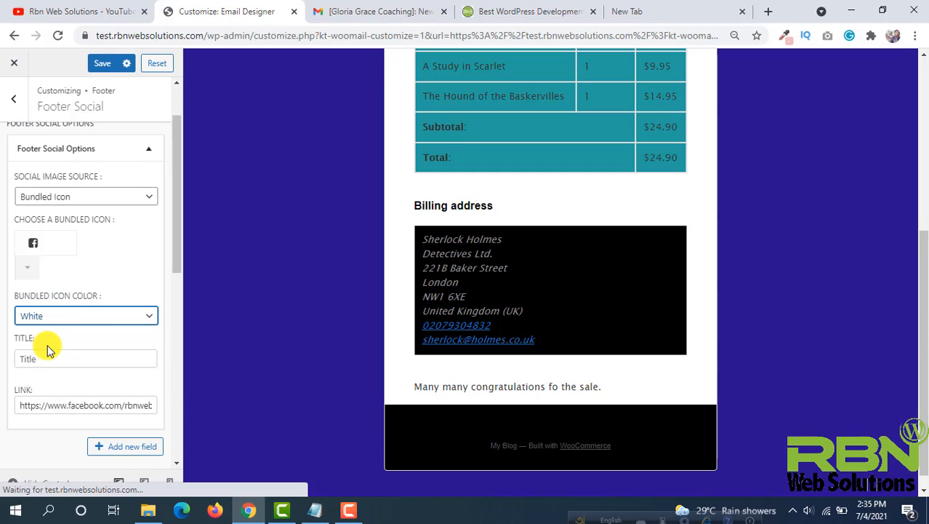
pyautogui.click(75, 316)
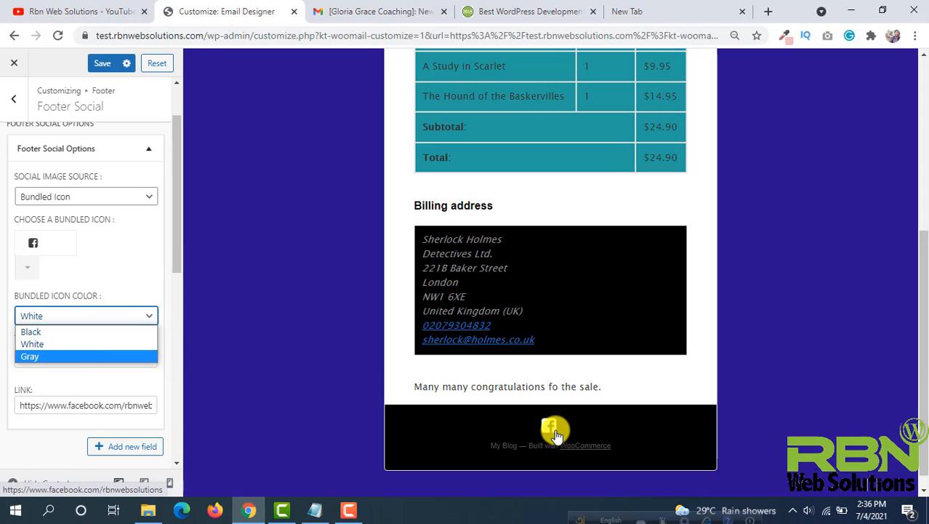
pyautogui.click(276, 298)
pyautogui.scroll(-1, 123, 144)
pyautogui.click(101, 63)
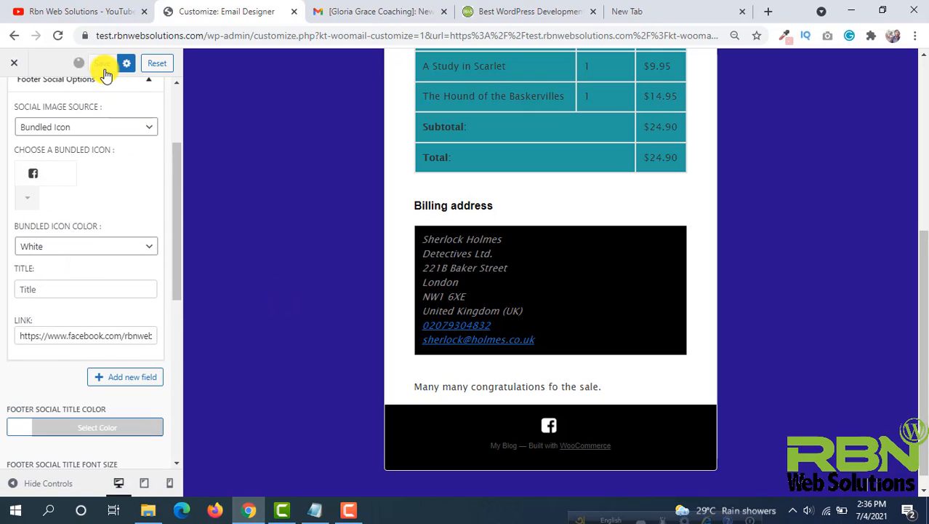
# - Open the Footer Credit Content settings and set the text alignment to Center
pyautogui.scroll(3, 44, 95)
pyautogui.click(5, 104)
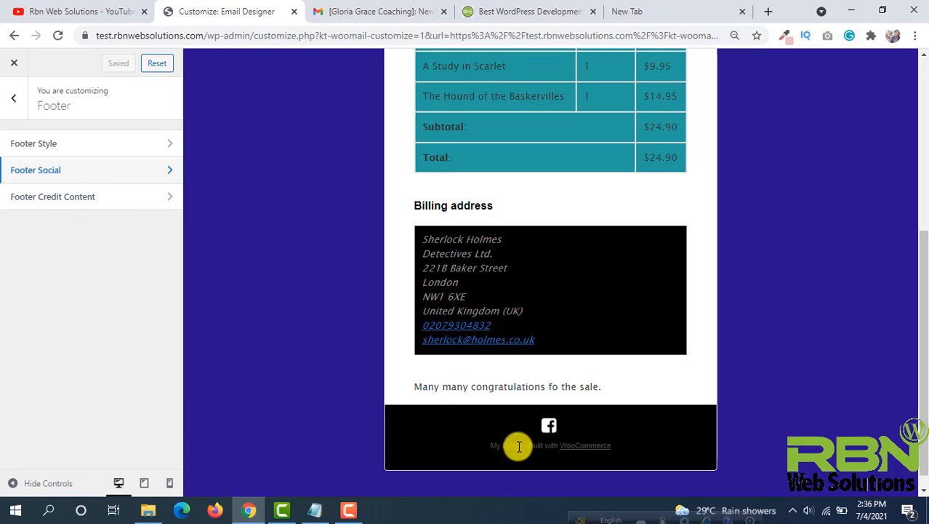
pyautogui.click(73, 196)
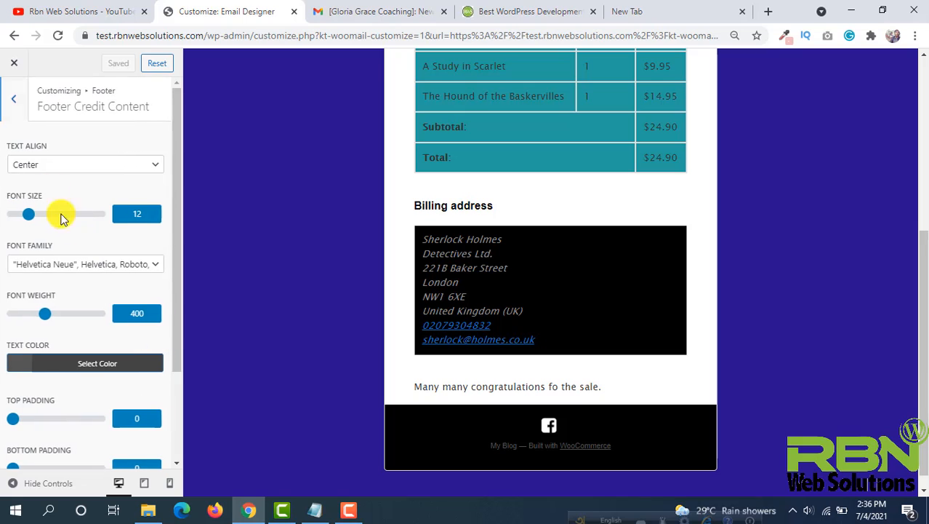
pyautogui.click(53, 168)
pyautogui.click(62, 162)
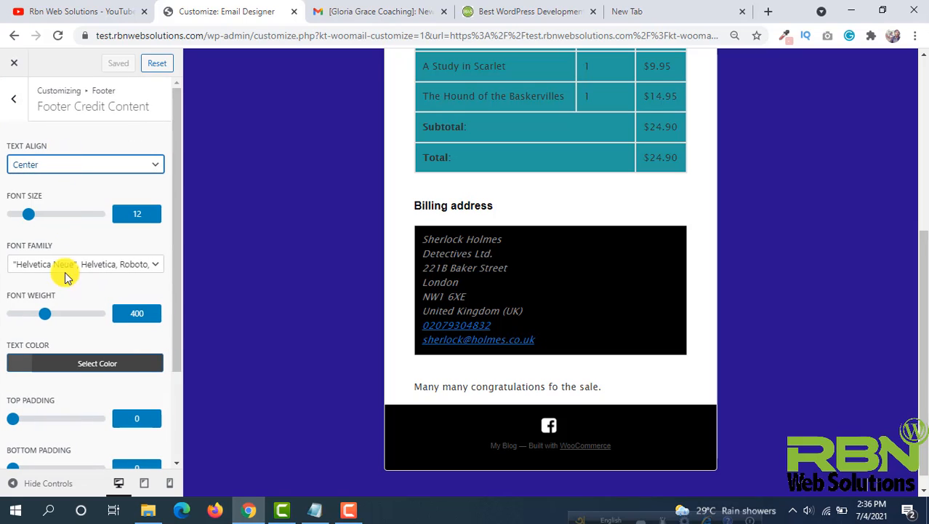
# - Set the footer credit font family to "Lucida Sans Unicode", "Lucida Grande", sans-serif and its text color to white
pyautogui.click(65, 265)
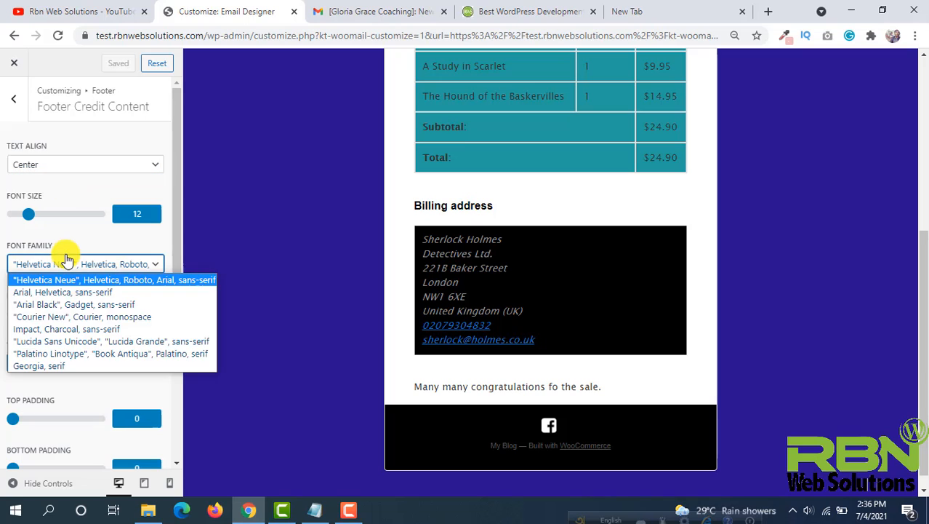
pyautogui.click(57, 342)
pyautogui.scroll(-3, 33, 211)
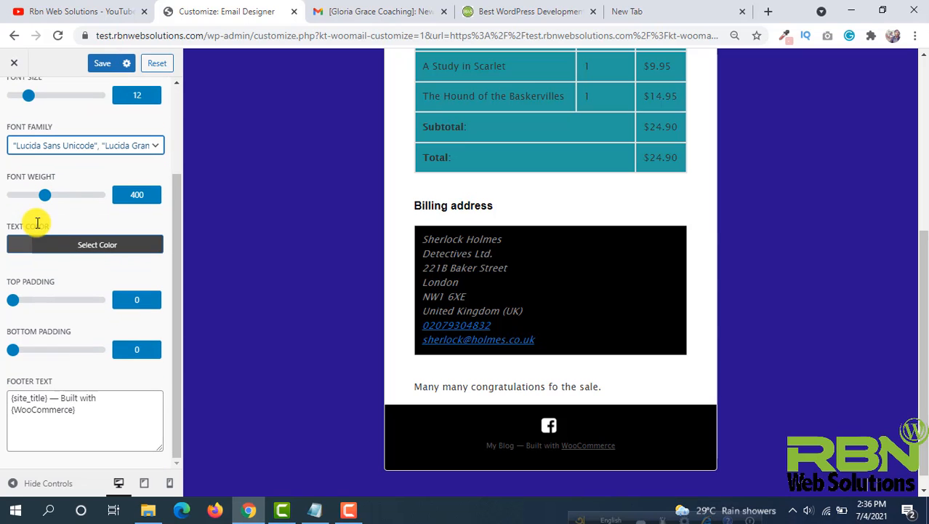
pyautogui.click(16, 249)
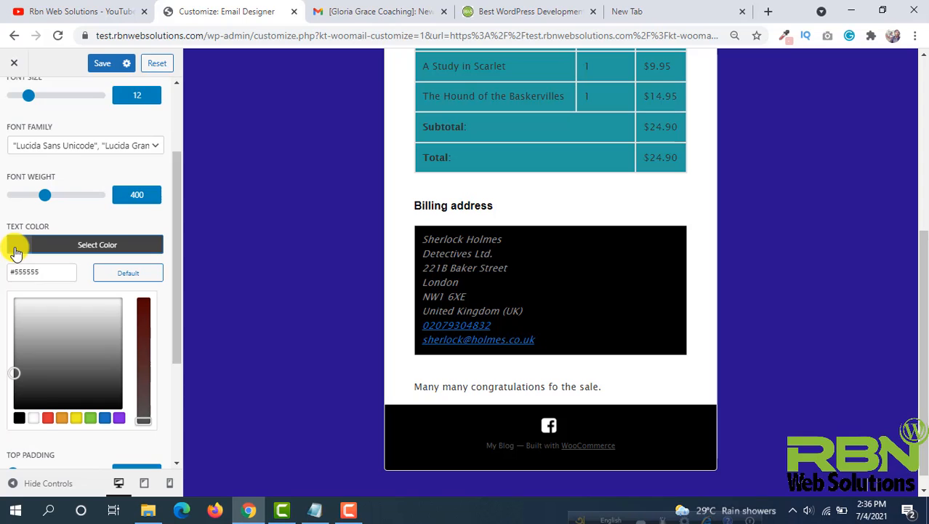
pyautogui.click(33, 418)
pyautogui.click(102, 229)
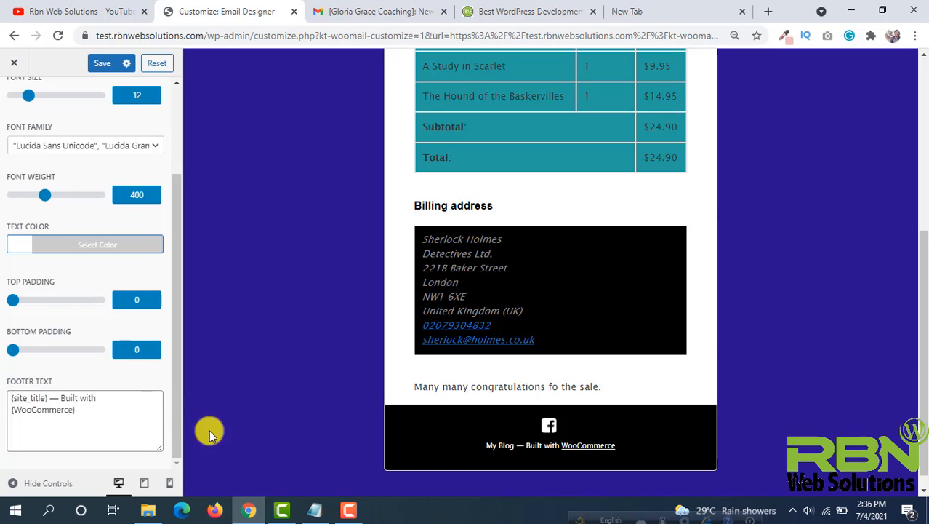
# - Change the footer text to read "{site_title} — Website by Rbn Web Solutions"
pyautogui.moveTo(527, 445); pyautogui.dragTo(634, 444)
pyautogui.click(62, 400)
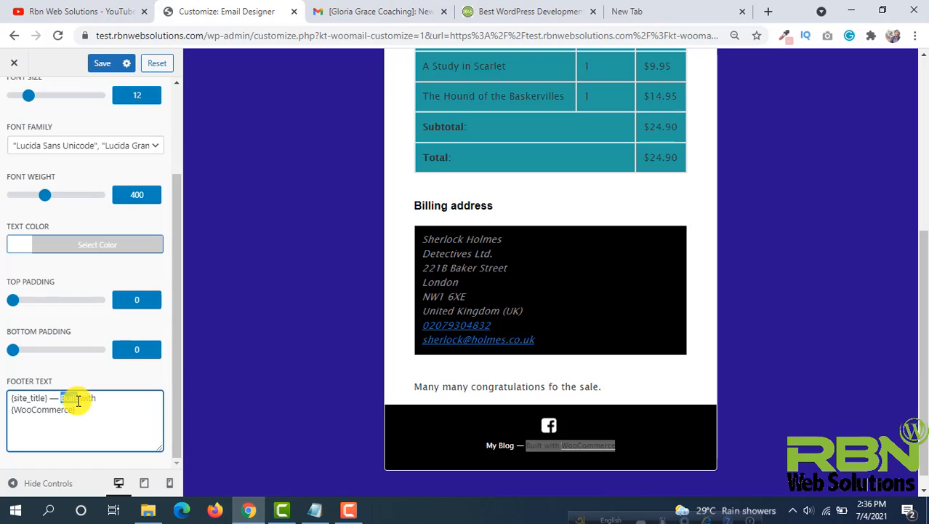
pyautogui.write('Website by')
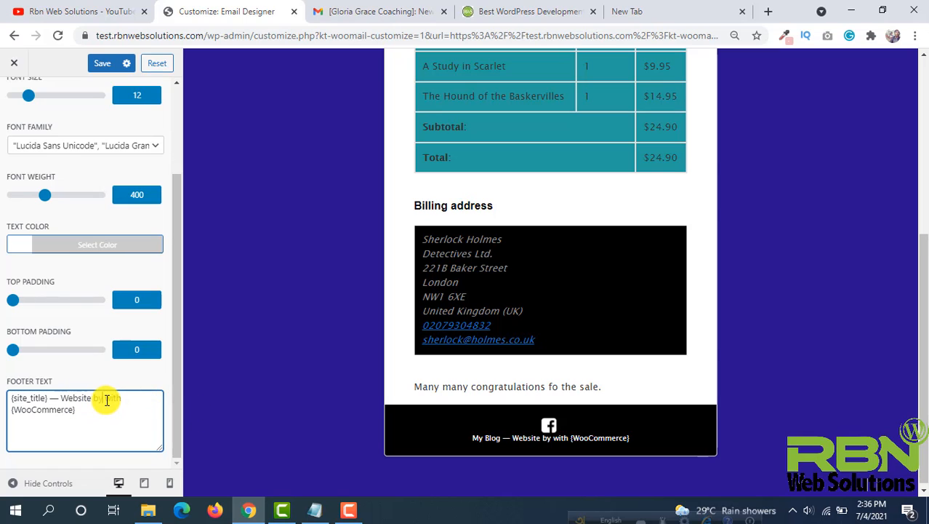
pyautogui.moveTo(76, 410); pyautogui.dragTo(2, 415)
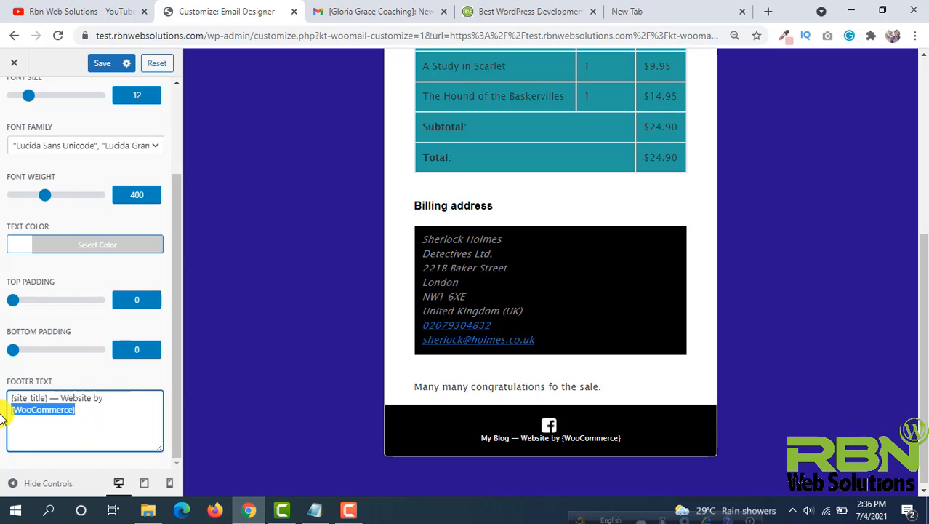
pyautogui.write('Rbn Web')
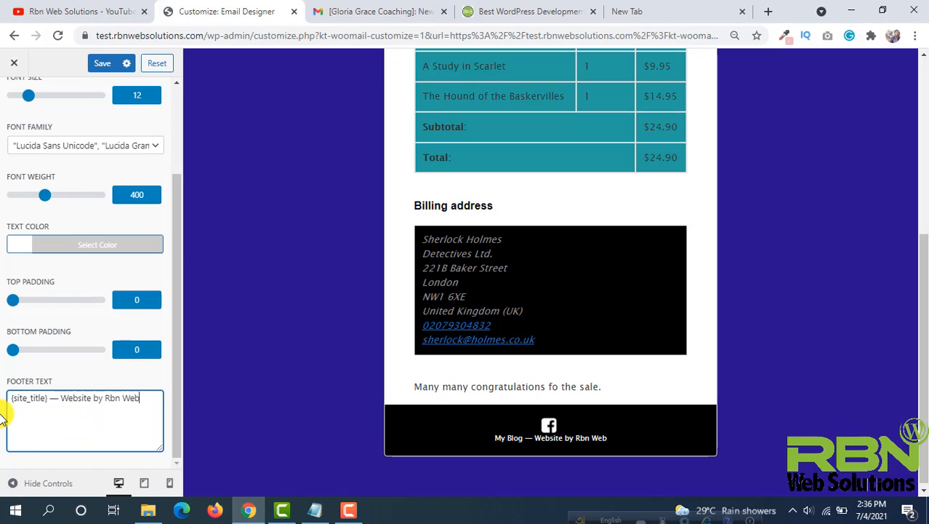
pyautogui.write(' Solutions')
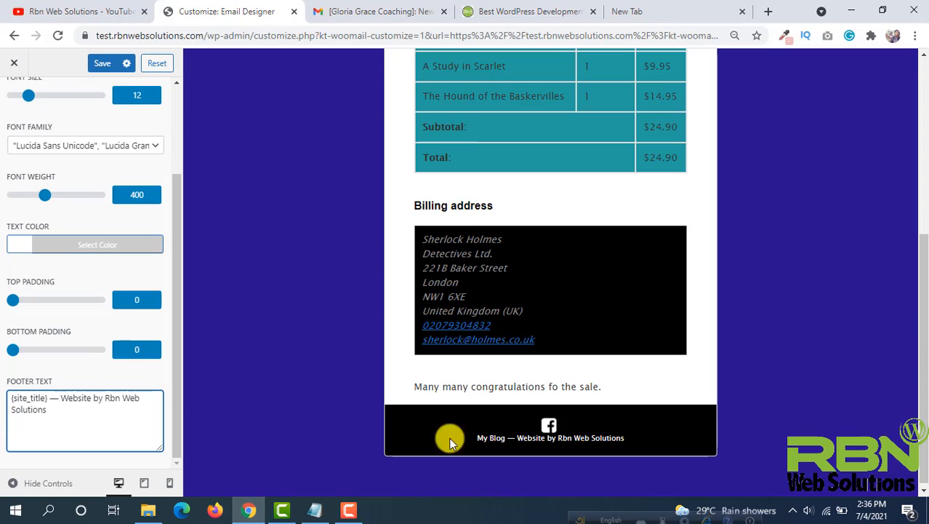
pyautogui.click(103, 398)
pyautogui.write('<a')
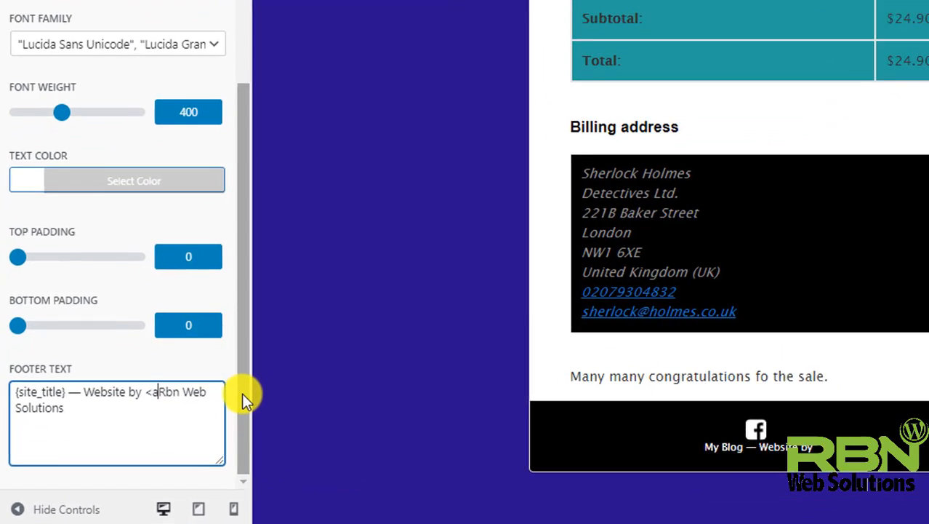
pyautogui.write(' href')
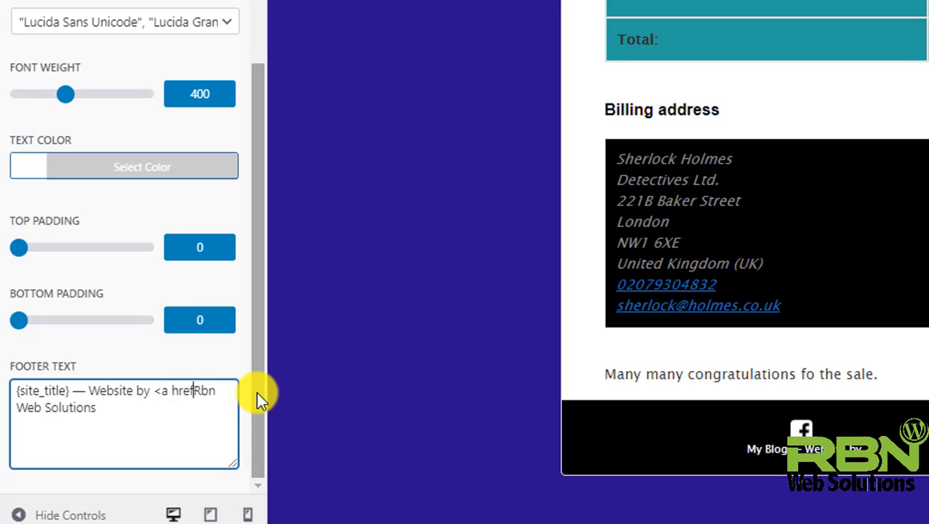
pyautogui.write('="">')
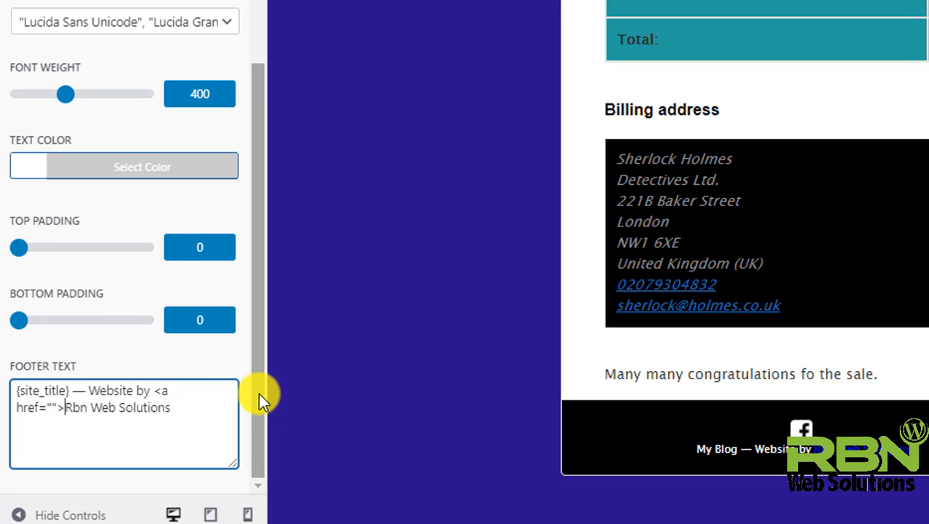
pyautogui.click(189, 402)
pyautogui.write('<')
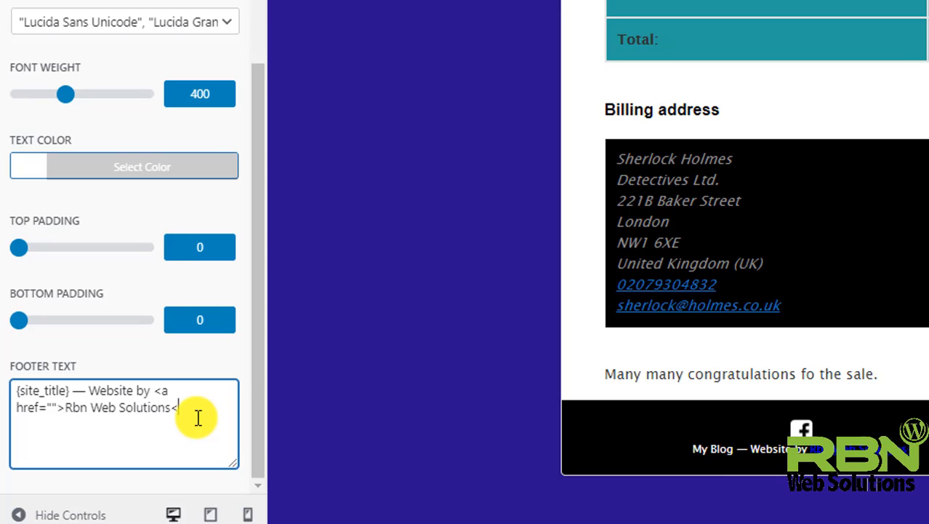
pyautogui.write('/a>')
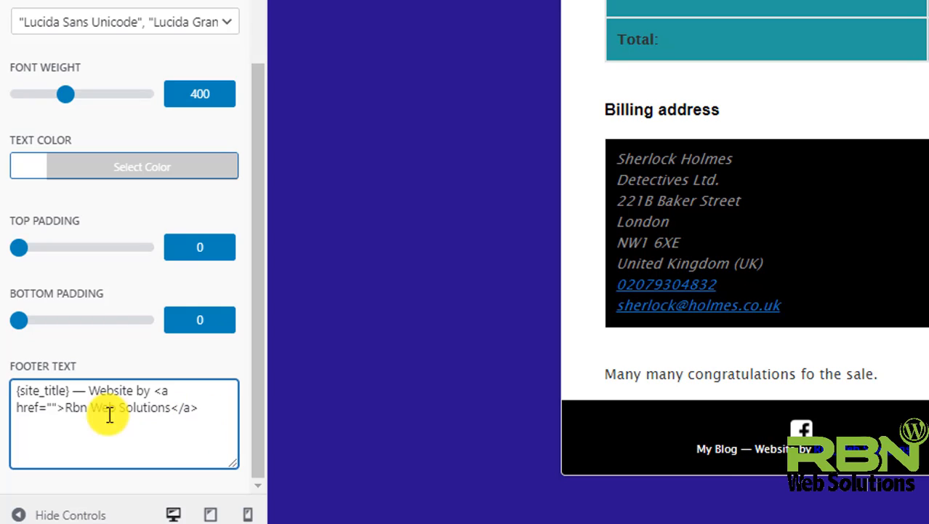
pyautogui.click(51, 405)
pyautogui.write('https://rbnwebsolutions.com/')
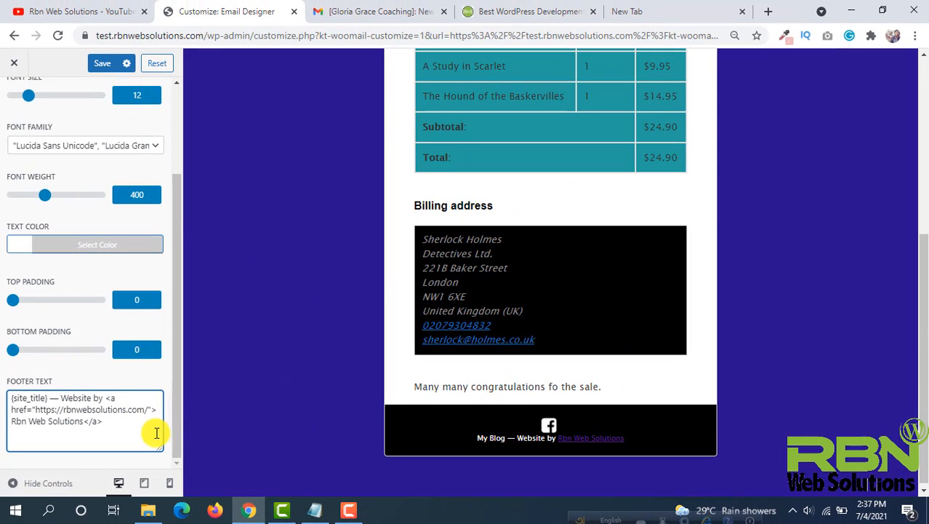
pyautogui.click(102, 63)
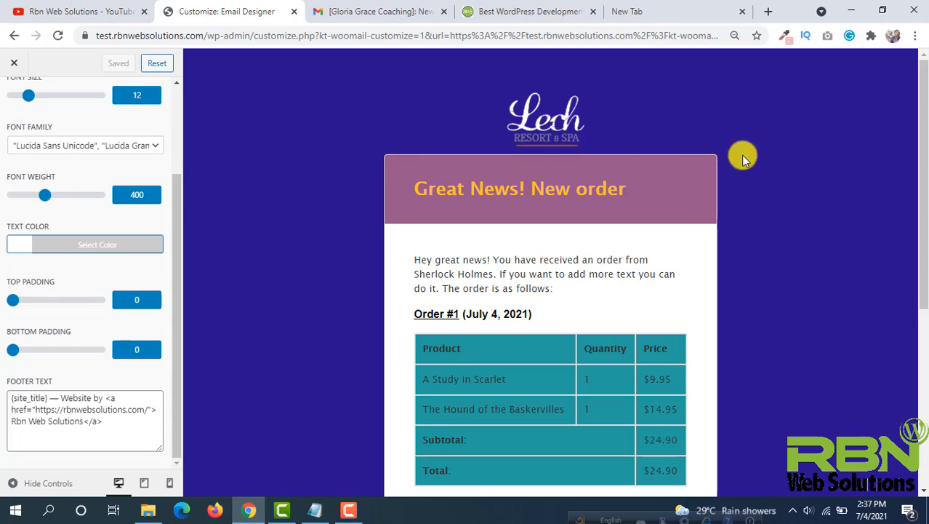
# - Open the Email Type and Text settings and preview the Cancelled Order and Failed Order email types
pyautogui.scroll(2, 346, 174)
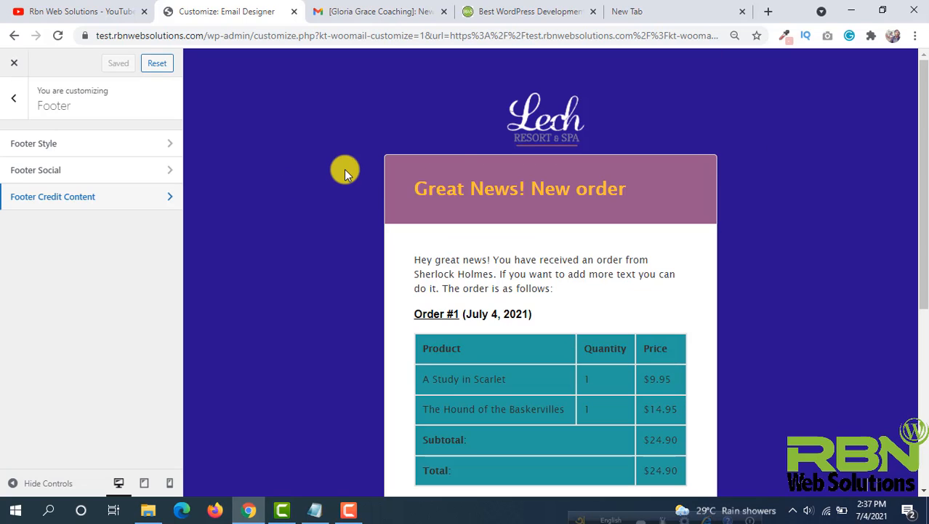
pyautogui.click(6, 105)
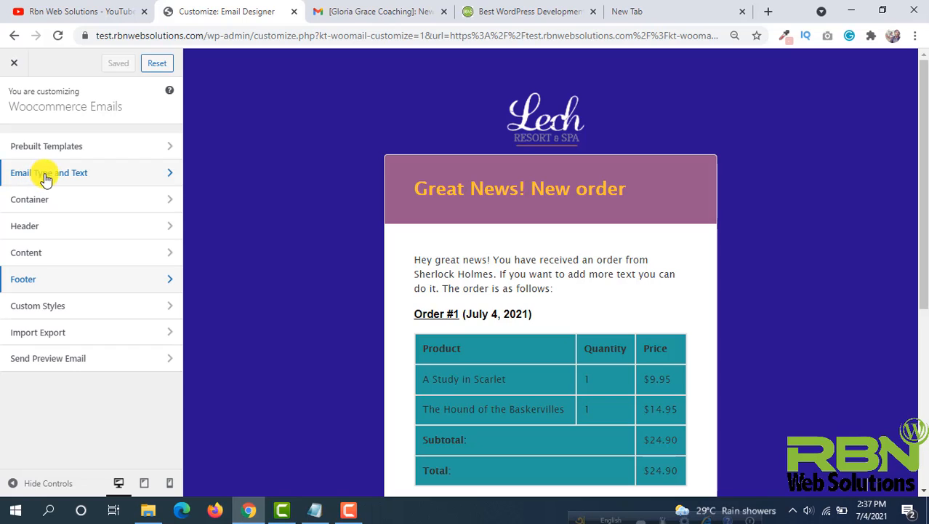
pyautogui.click(87, 178)
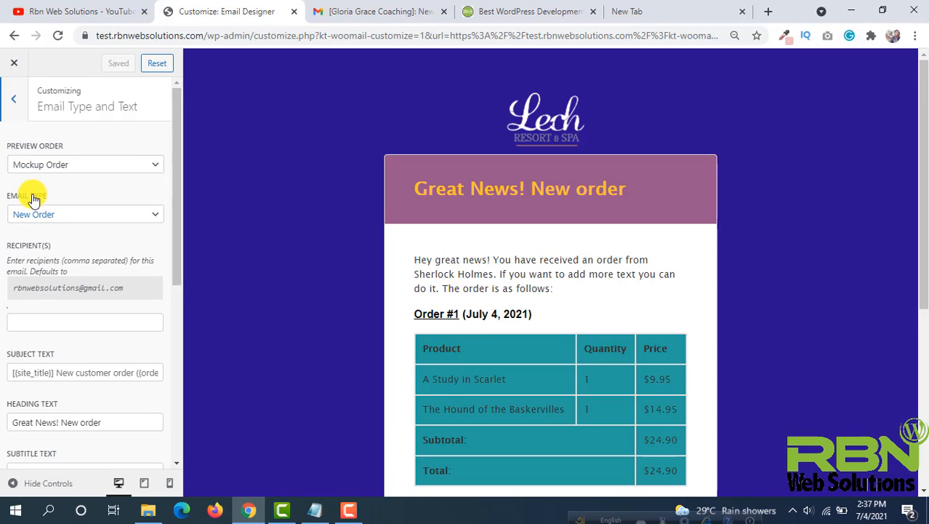
pyautogui.click(44, 218)
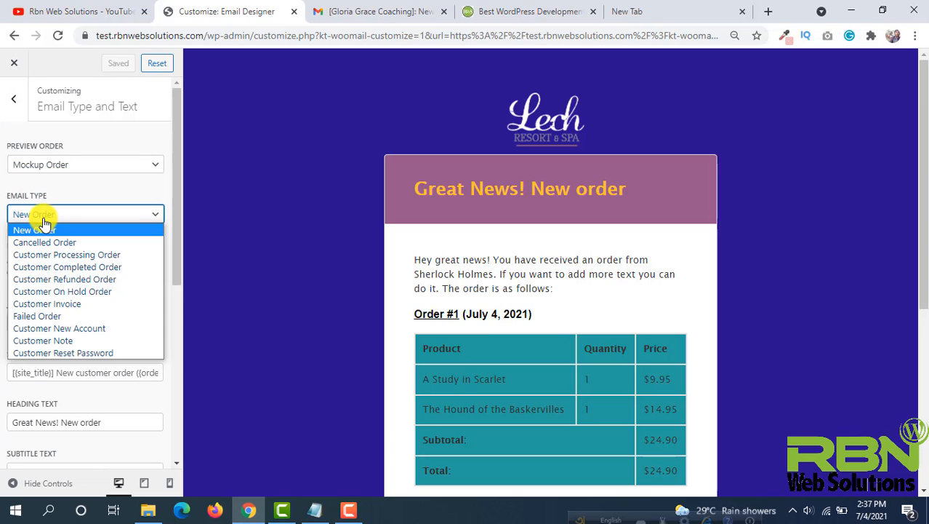
pyautogui.click(73, 242)
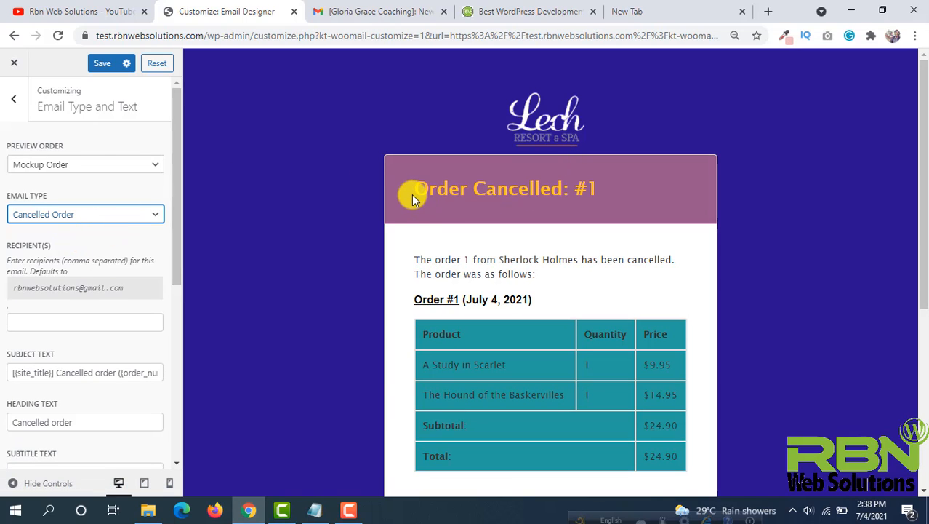
pyautogui.scroll(-5, 593, 200)
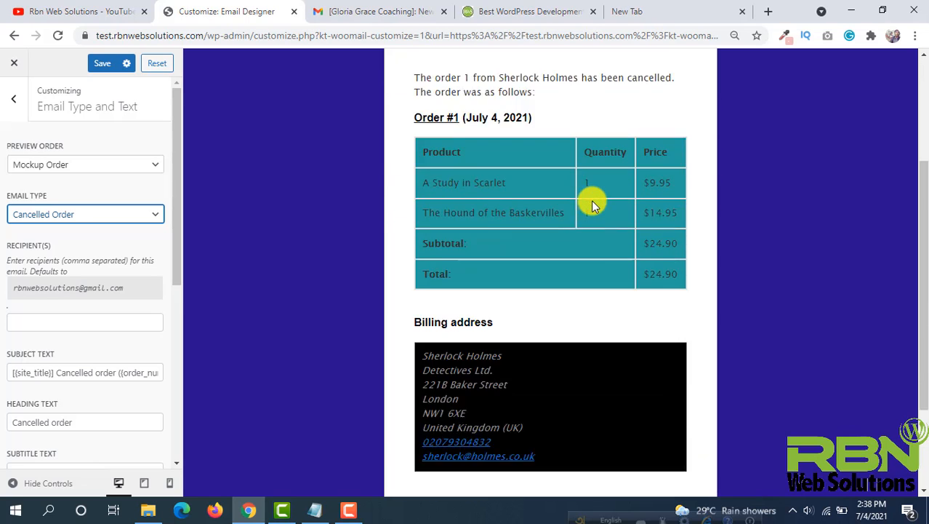
pyautogui.scroll(4, 593, 204)
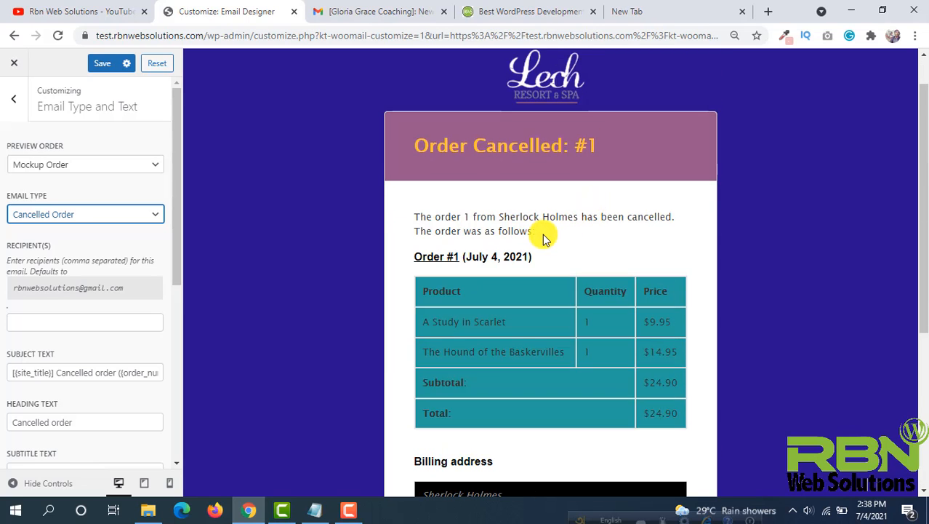
pyautogui.moveTo(544, 238); pyautogui.dragTo(423, 214)
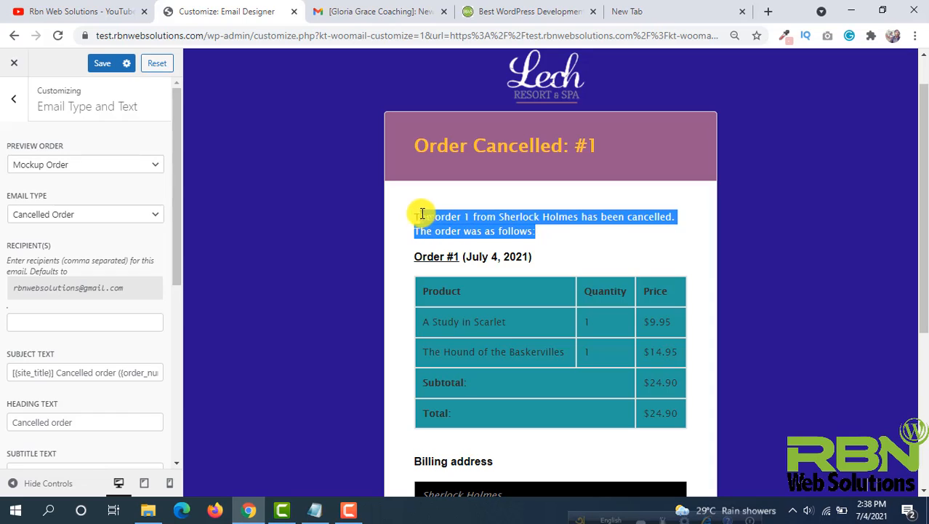
pyautogui.click(511, 215)
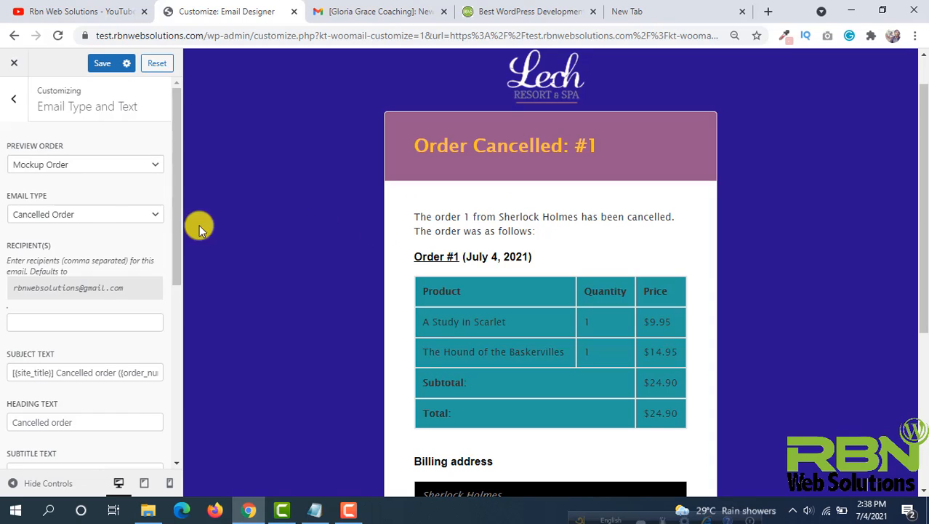
pyautogui.click(93, 219)
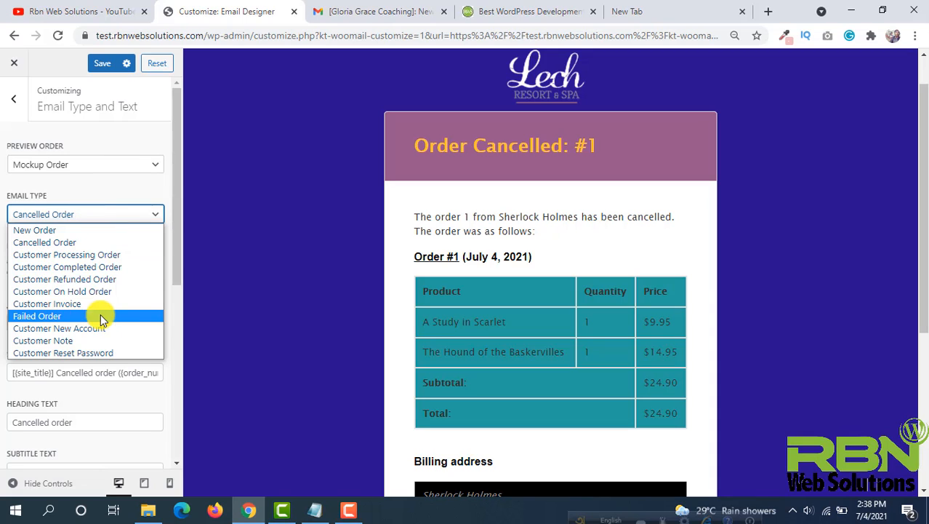
pyautogui.click(51, 315)
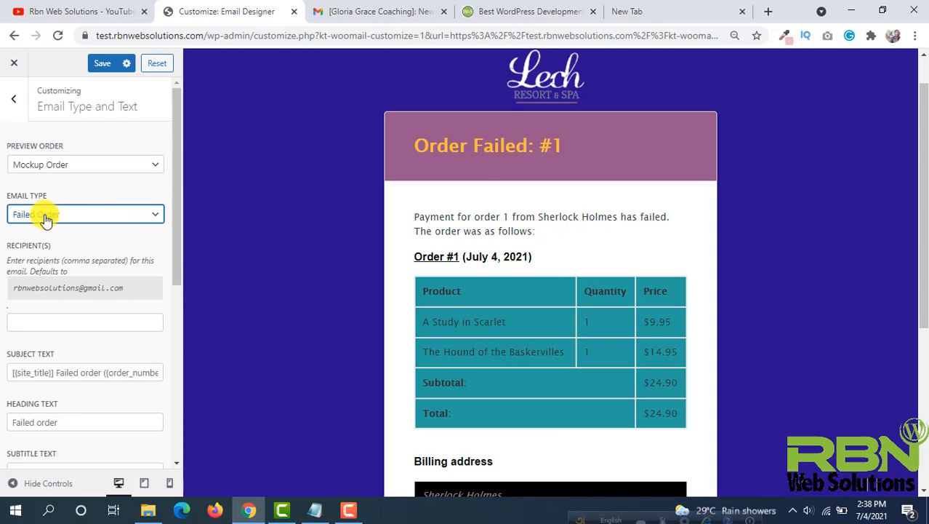
# - Switch the email type back to New Order and save
pyautogui.click(98, 214)
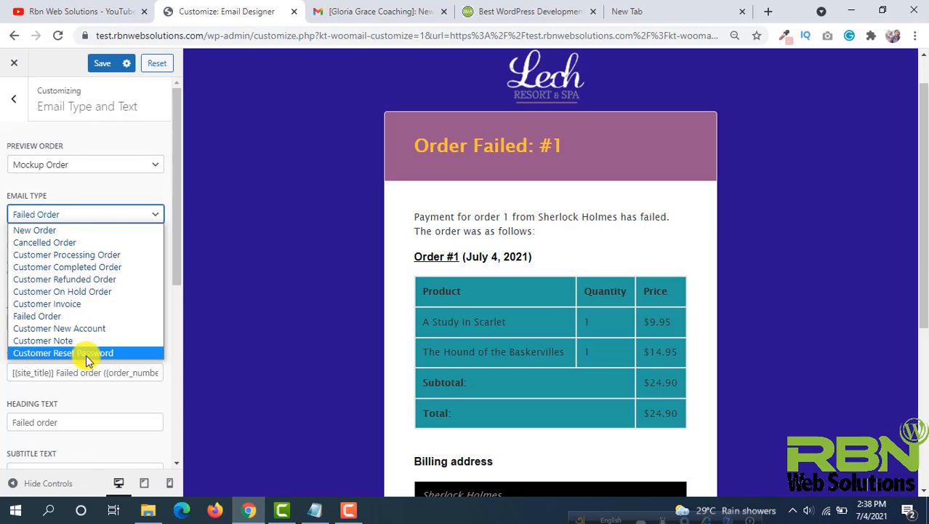
pyautogui.click(63, 231)
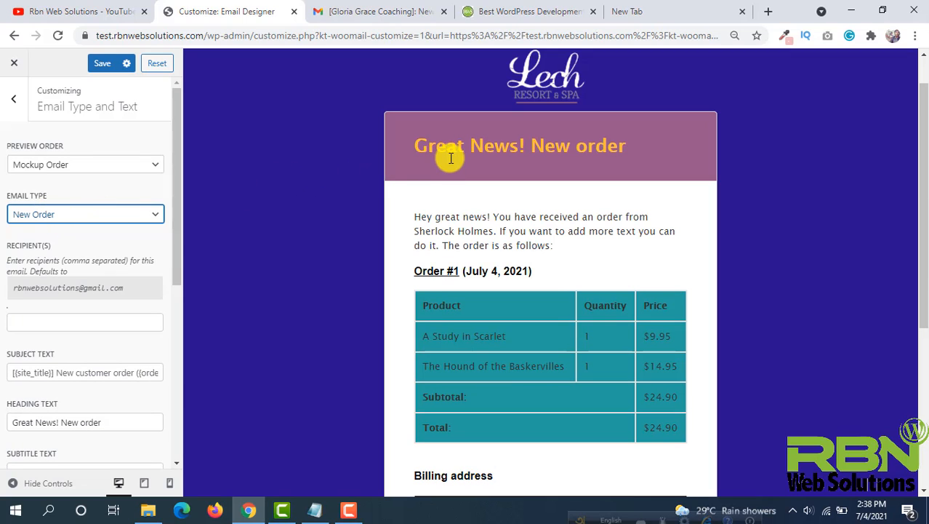
pyautogui.scroll(-1, 455, 159)
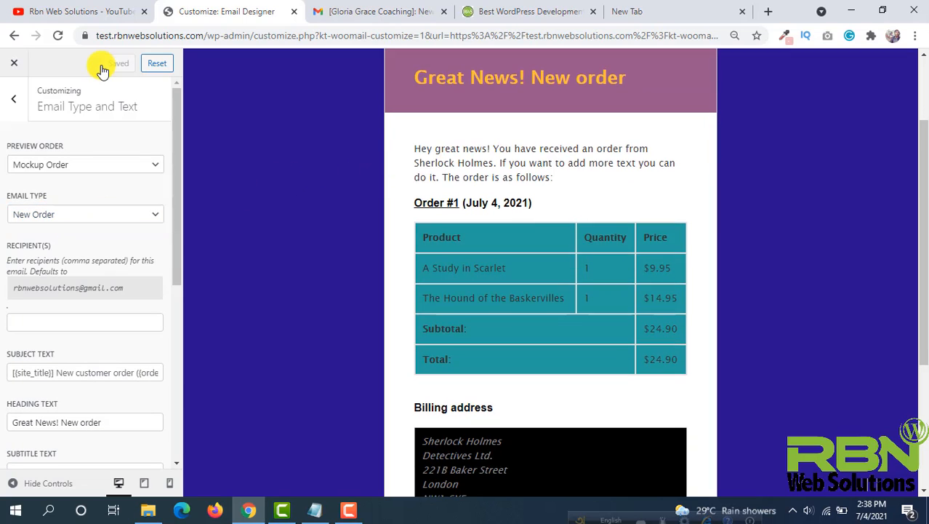
pyautogui.click(101, 64)
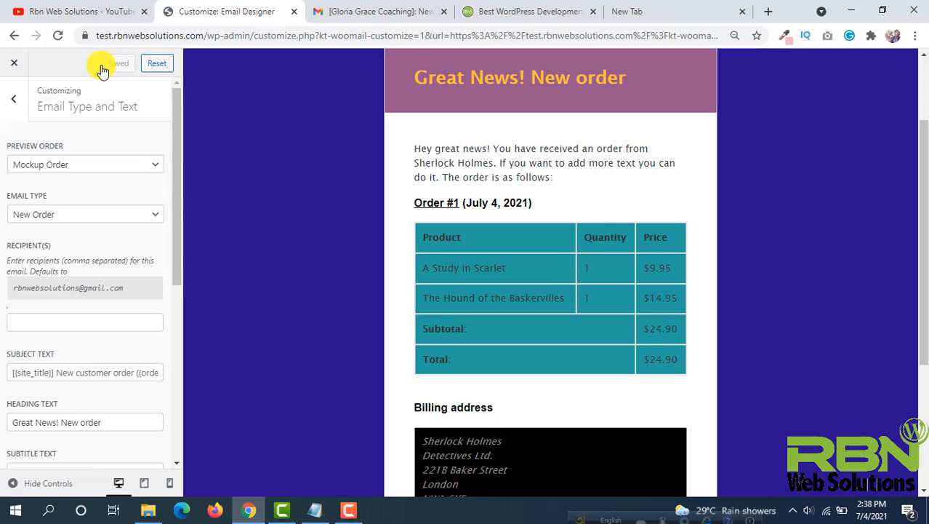
# - Open Send Preview Email and send a preview to the preset recipient address
pyautogui.click(13, 101)
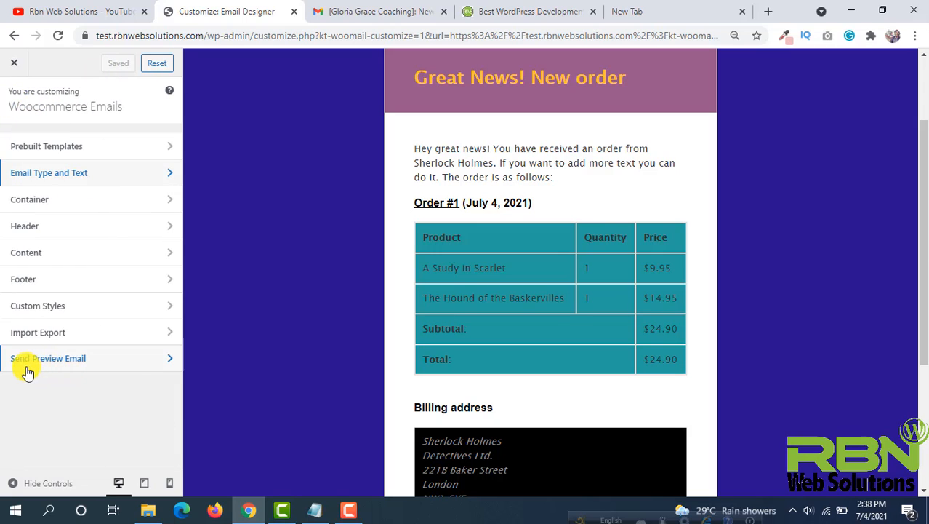
pyautogui.click(125, 365)
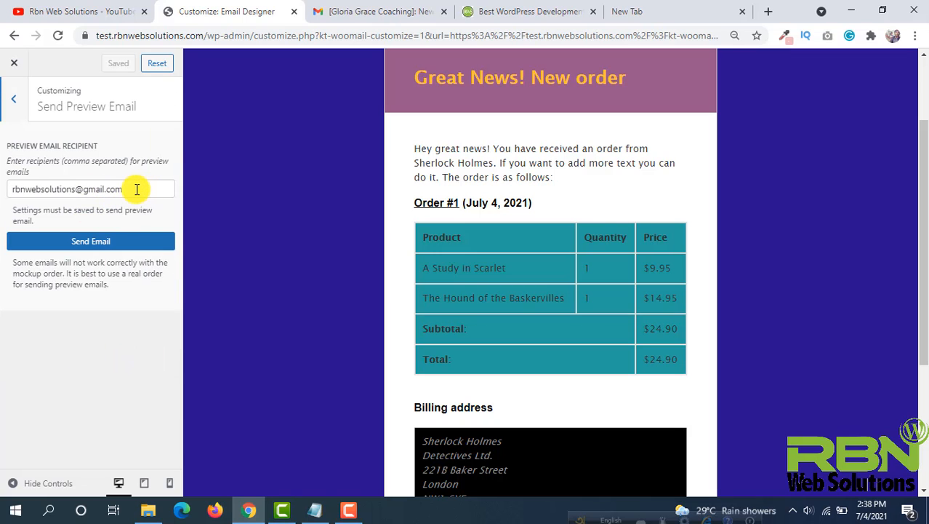
pyautogui.click(91, 242)
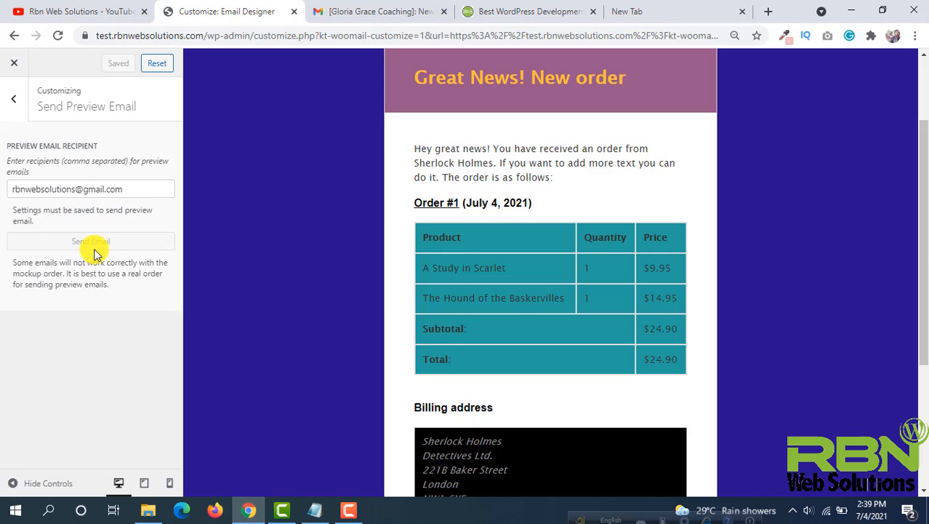
pyautogui.scroll(-3, 389, 213)
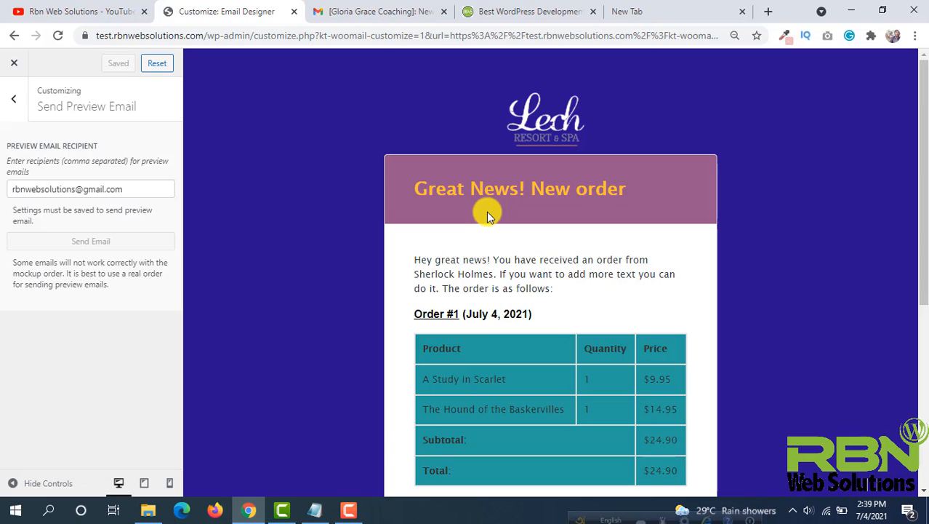
# - Return to the main customizer menu and review the finished new-order email preview from header through addresses and footer
pyautogui.click(15, 99)
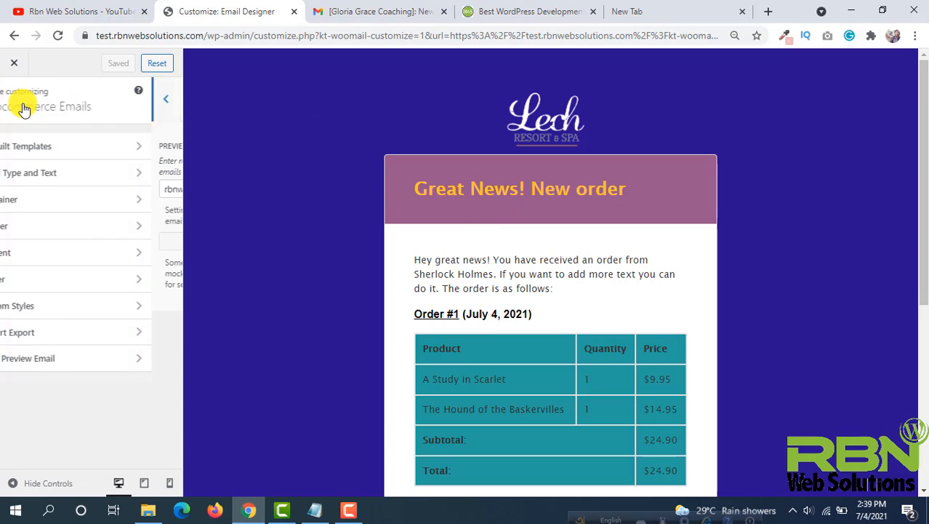
pyautogui.scroll(-4, 439, 215)
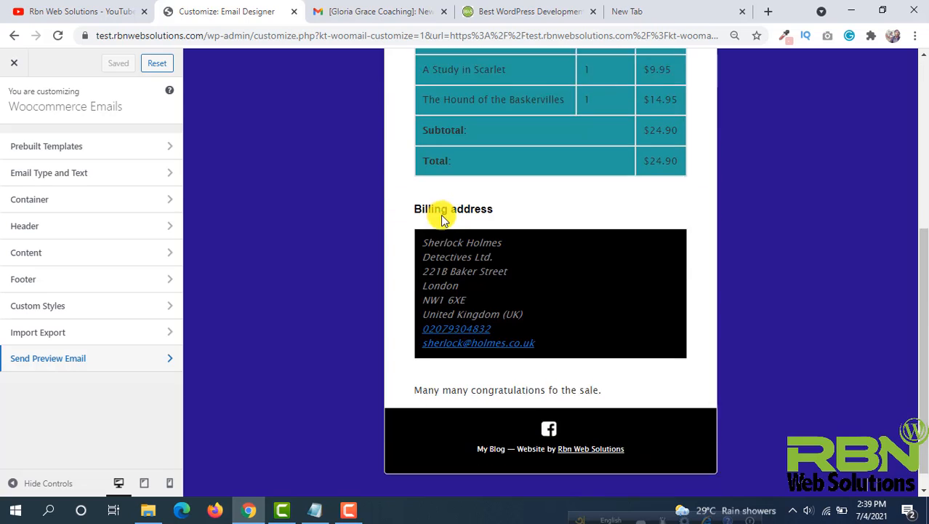
pyautogui.scroll(4, 439, 213)
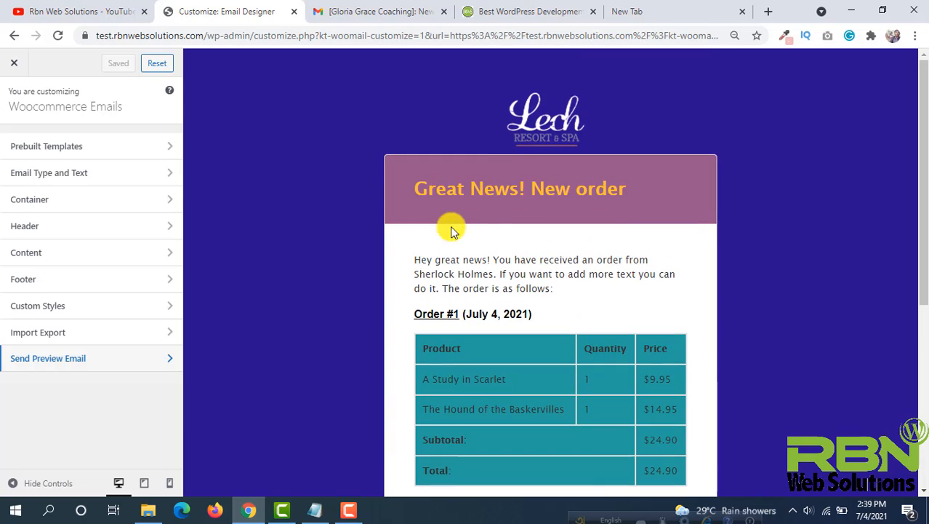
pyautogui.scroll(-4, 536, 308)
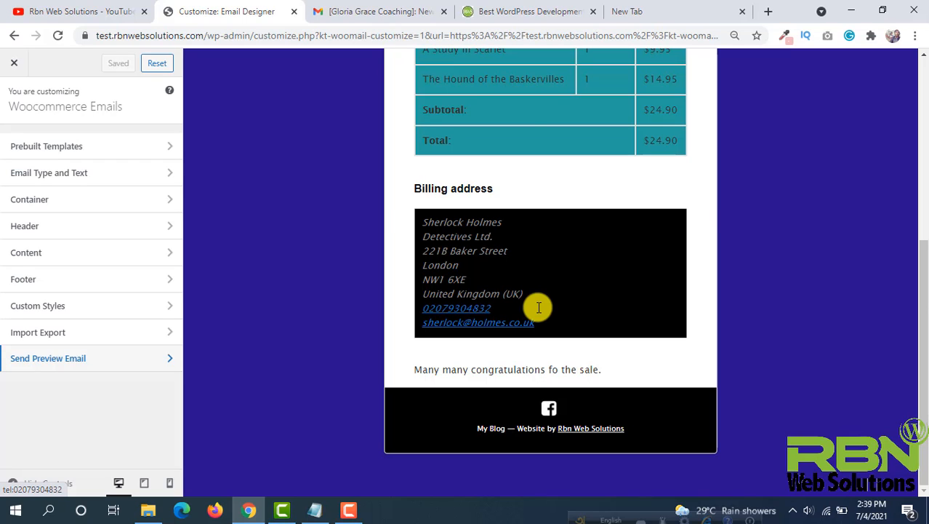
pyautogui.scroll(4, 538, 308)
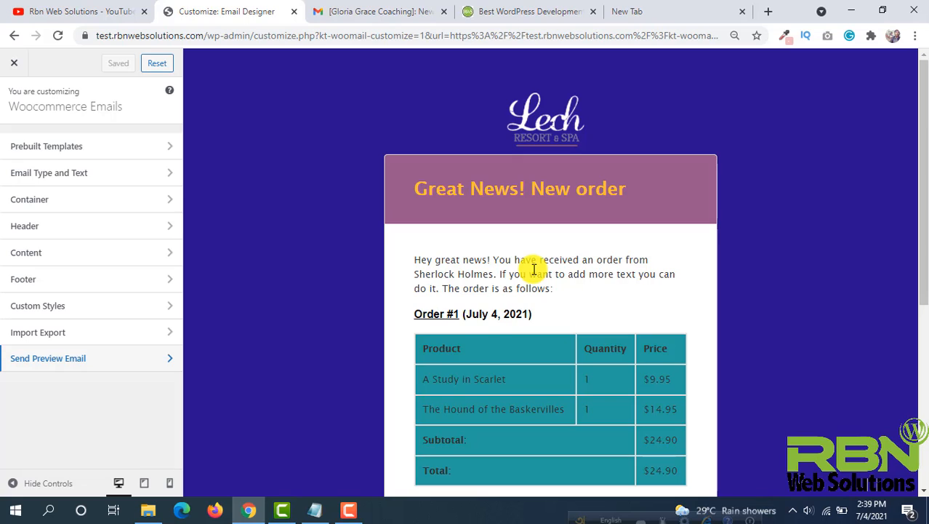
pyautogui.scroll(-3, 534, 269)
pyautogui.scroll(3, 460, 332)
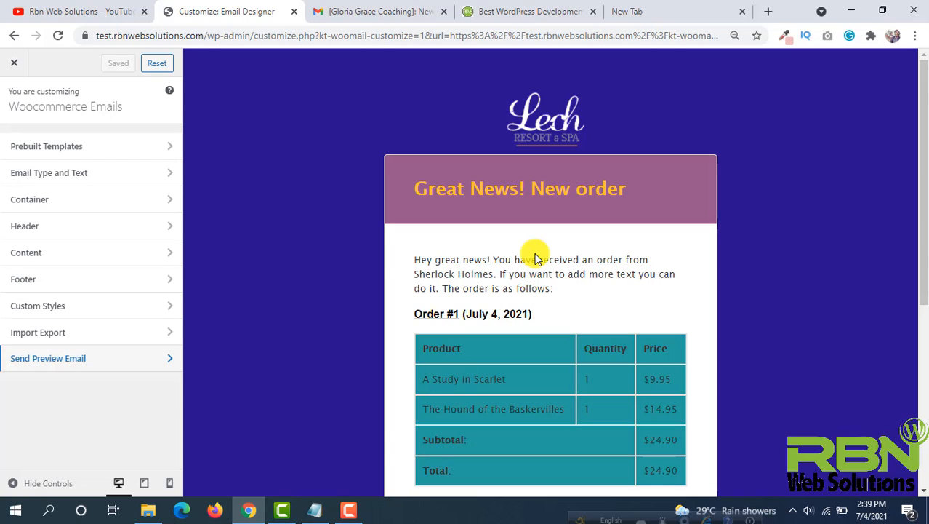
pyautogui.scroll(-1, 535, 258)
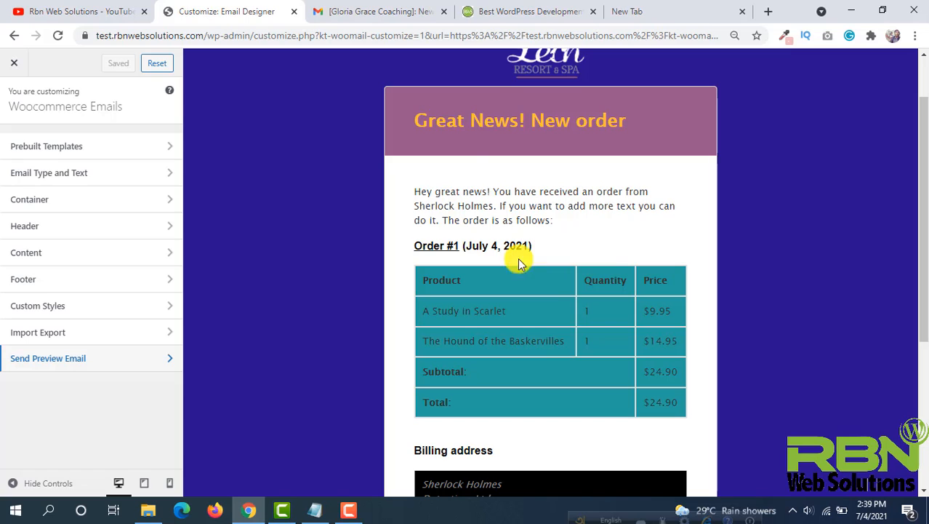
pyautogui.scroll(-1, 522, 351)
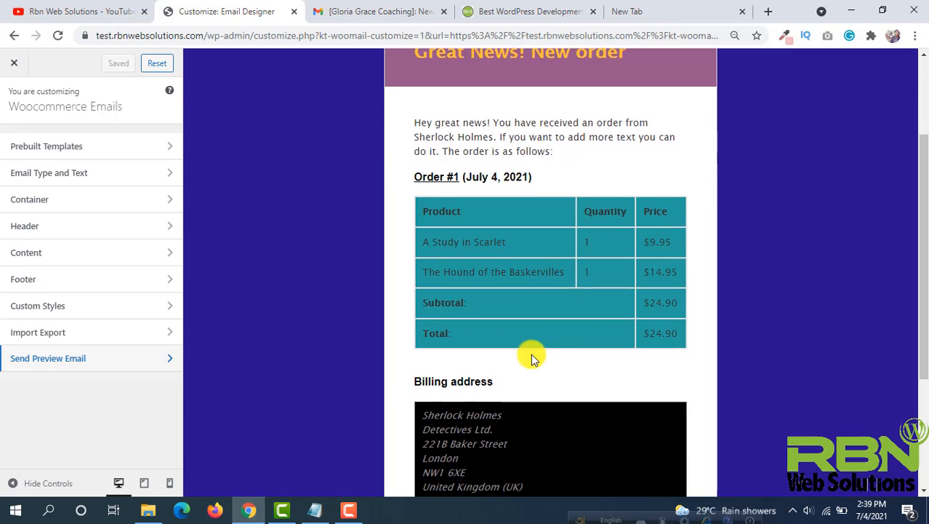
pyautogui.scroll(-2, 532, 355)
pyautogui.scroll(4, 514, 265)
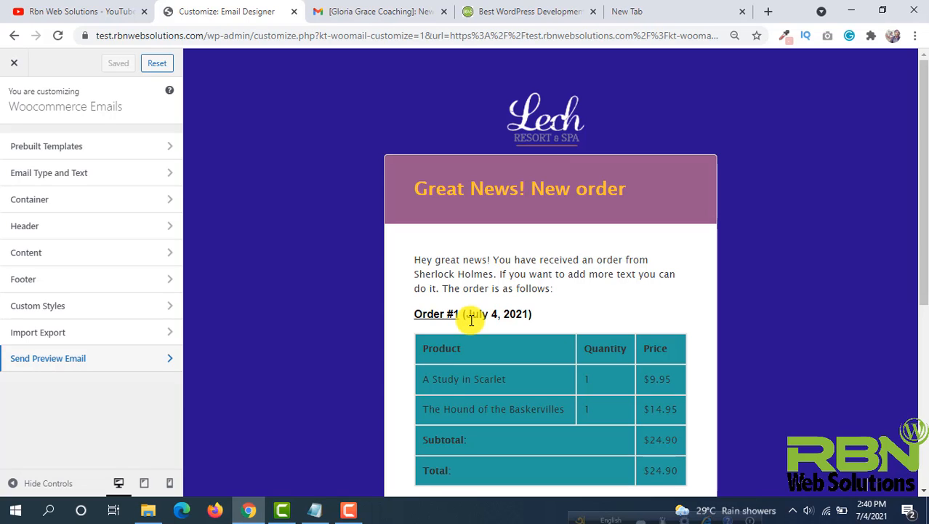
# - Switch to the Rbn Web Solutions YouTube channel tab
pyautogui.click(101, 12)
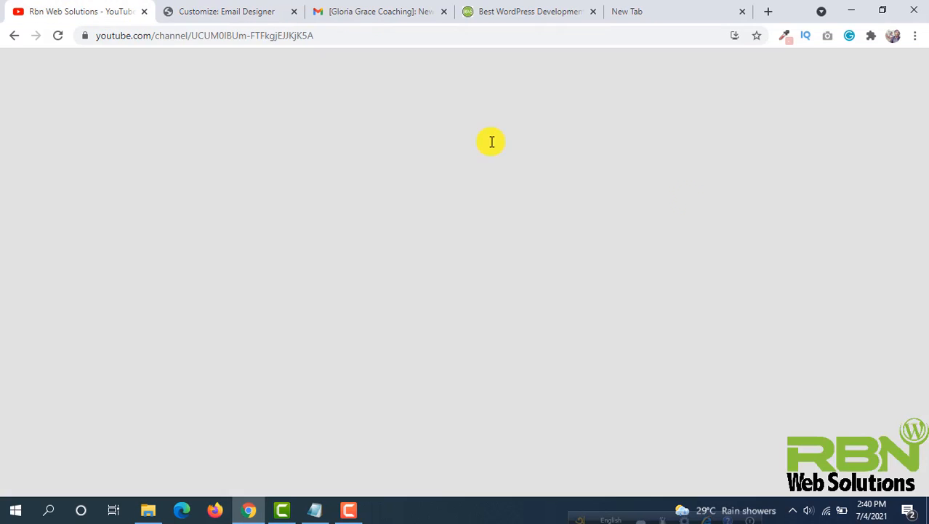